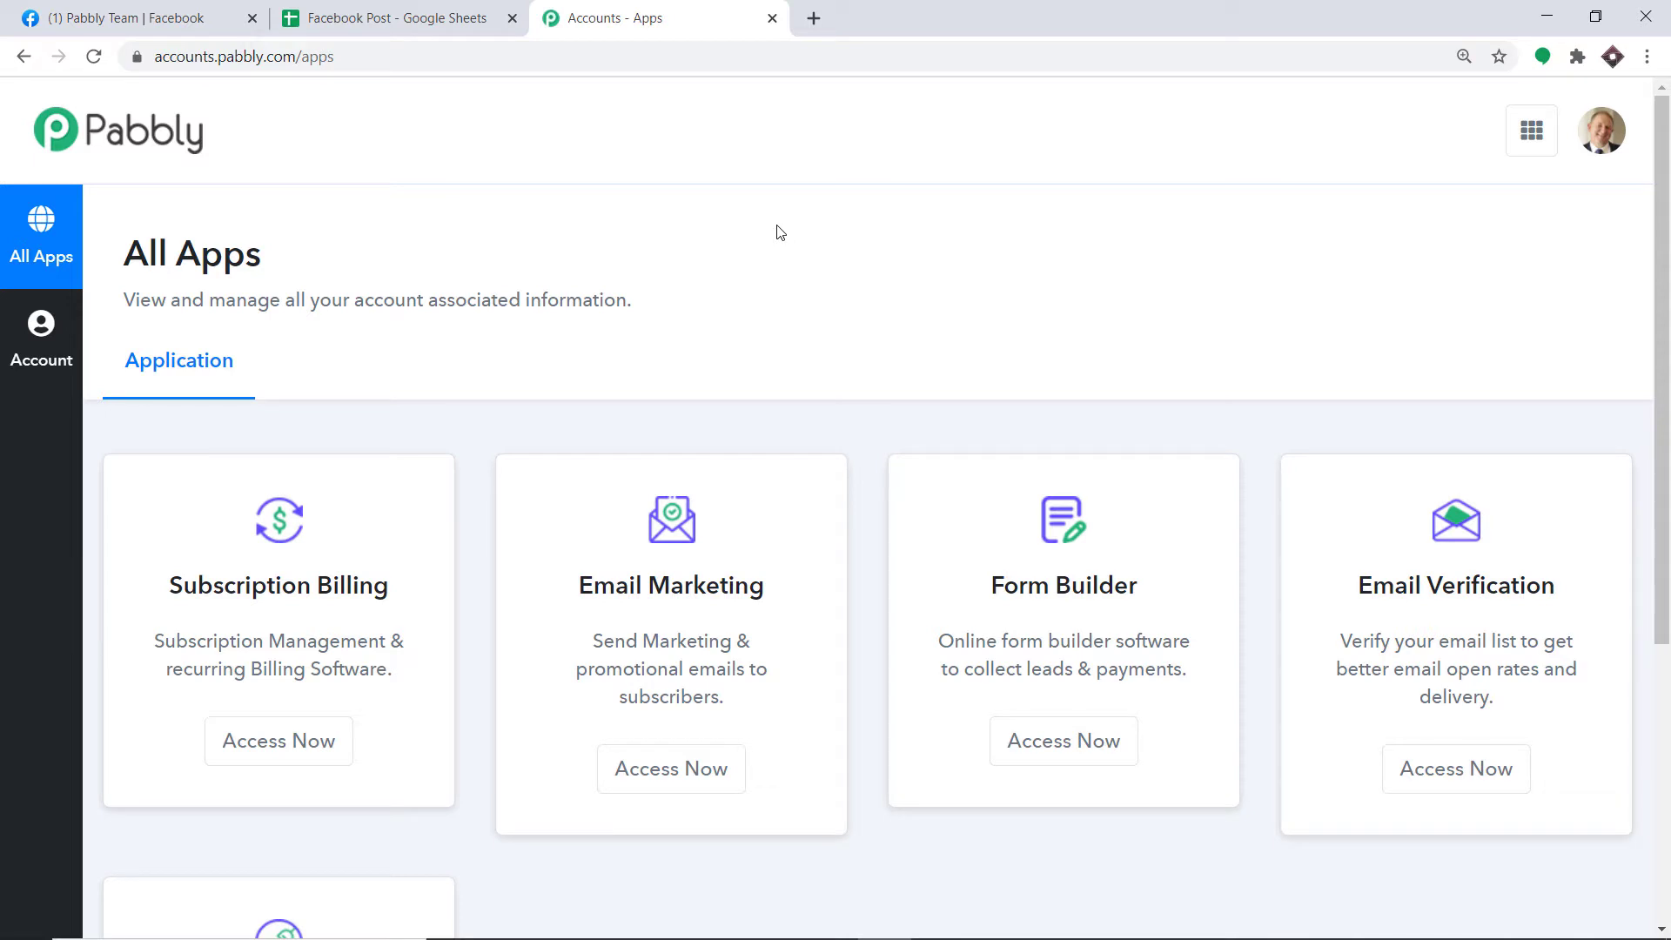
Step: Open Pabbly Connect and create a workflow named "Google Sheets To Facebook"
{"action": "scroll", "coordinate": [779, 232], "scroll_direction": "down", "scroll_amount": 5}
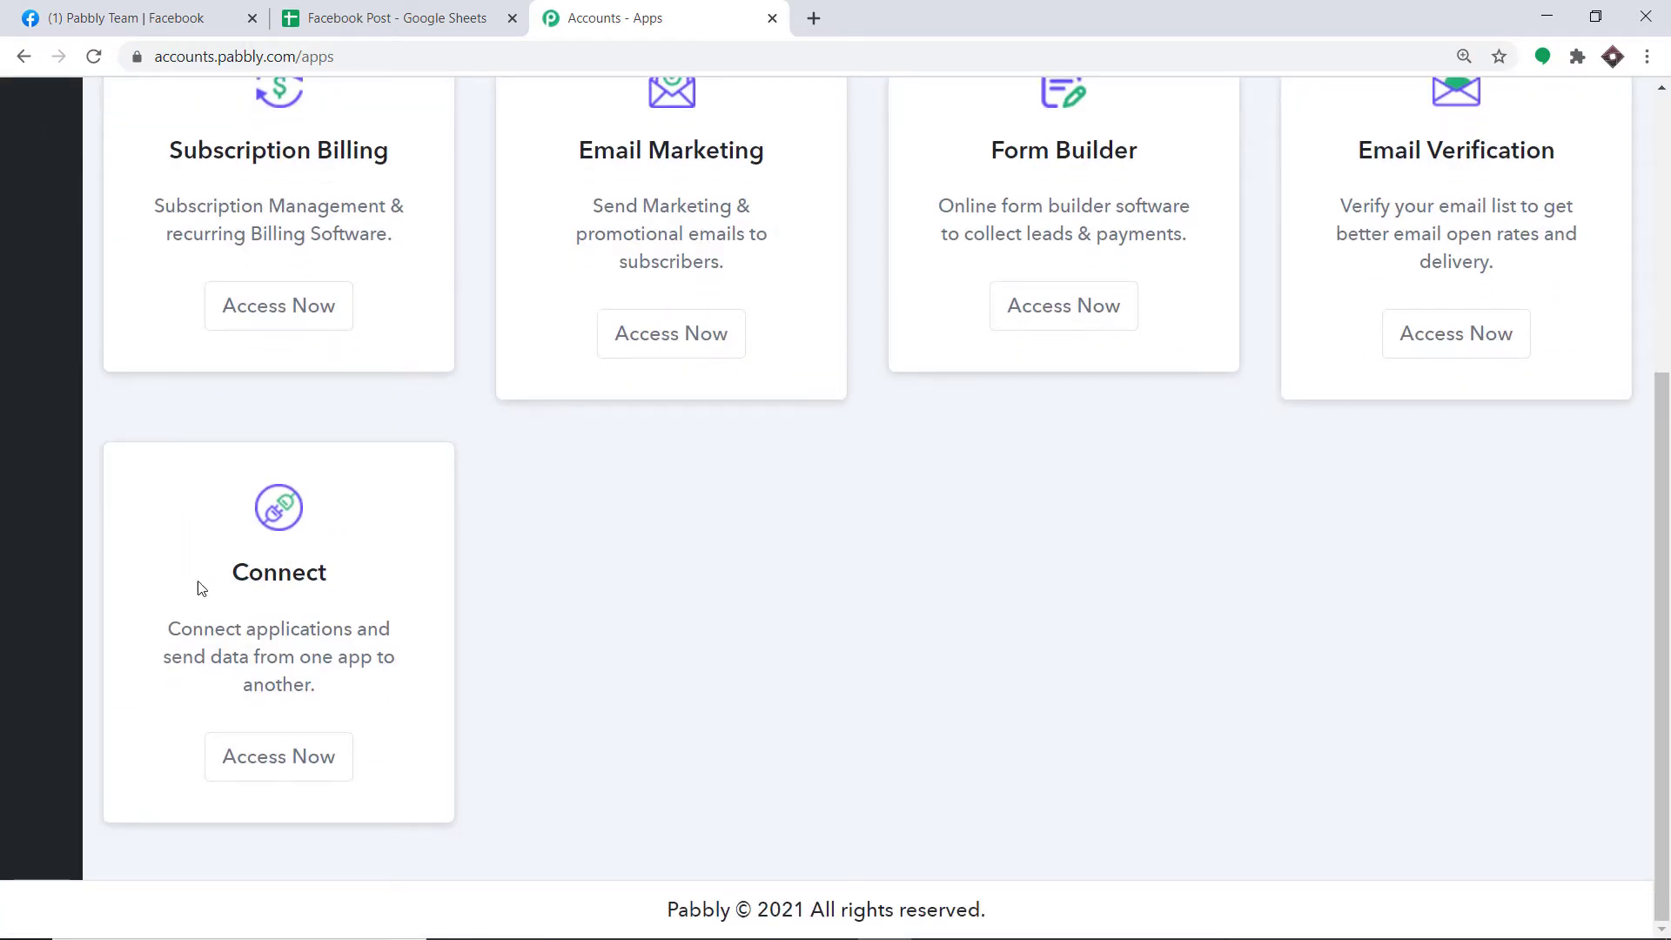
{"action": "left_click", "coordinate": [290, 769]}
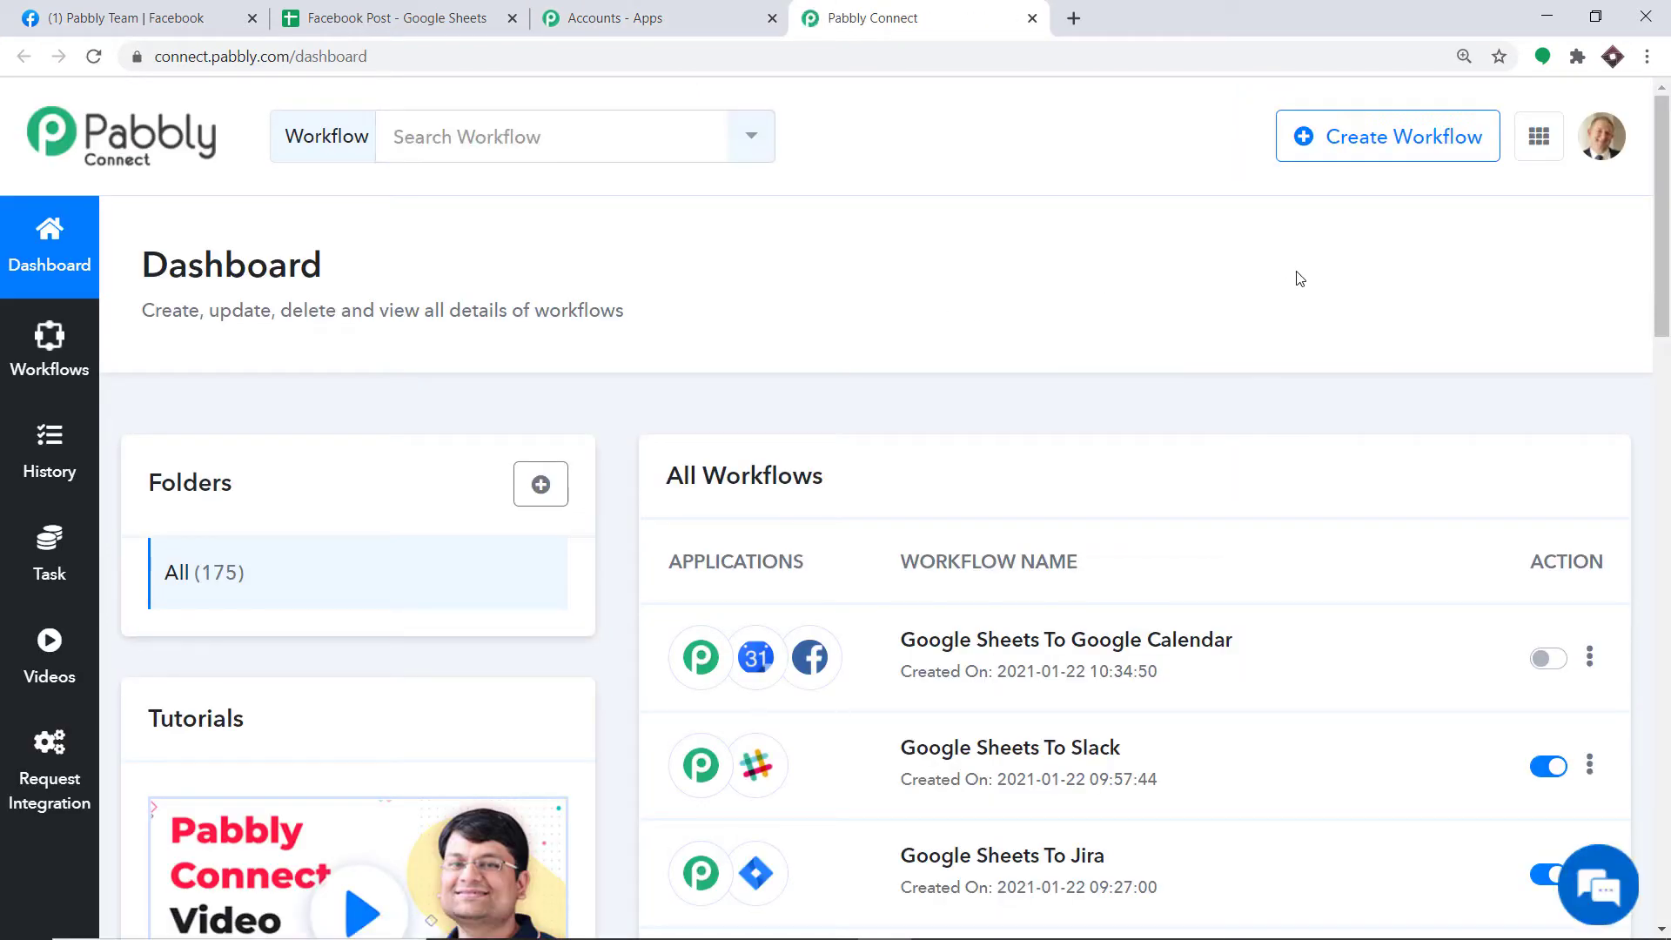
{"action": "left_click", "coordinate": [1350, 140]}
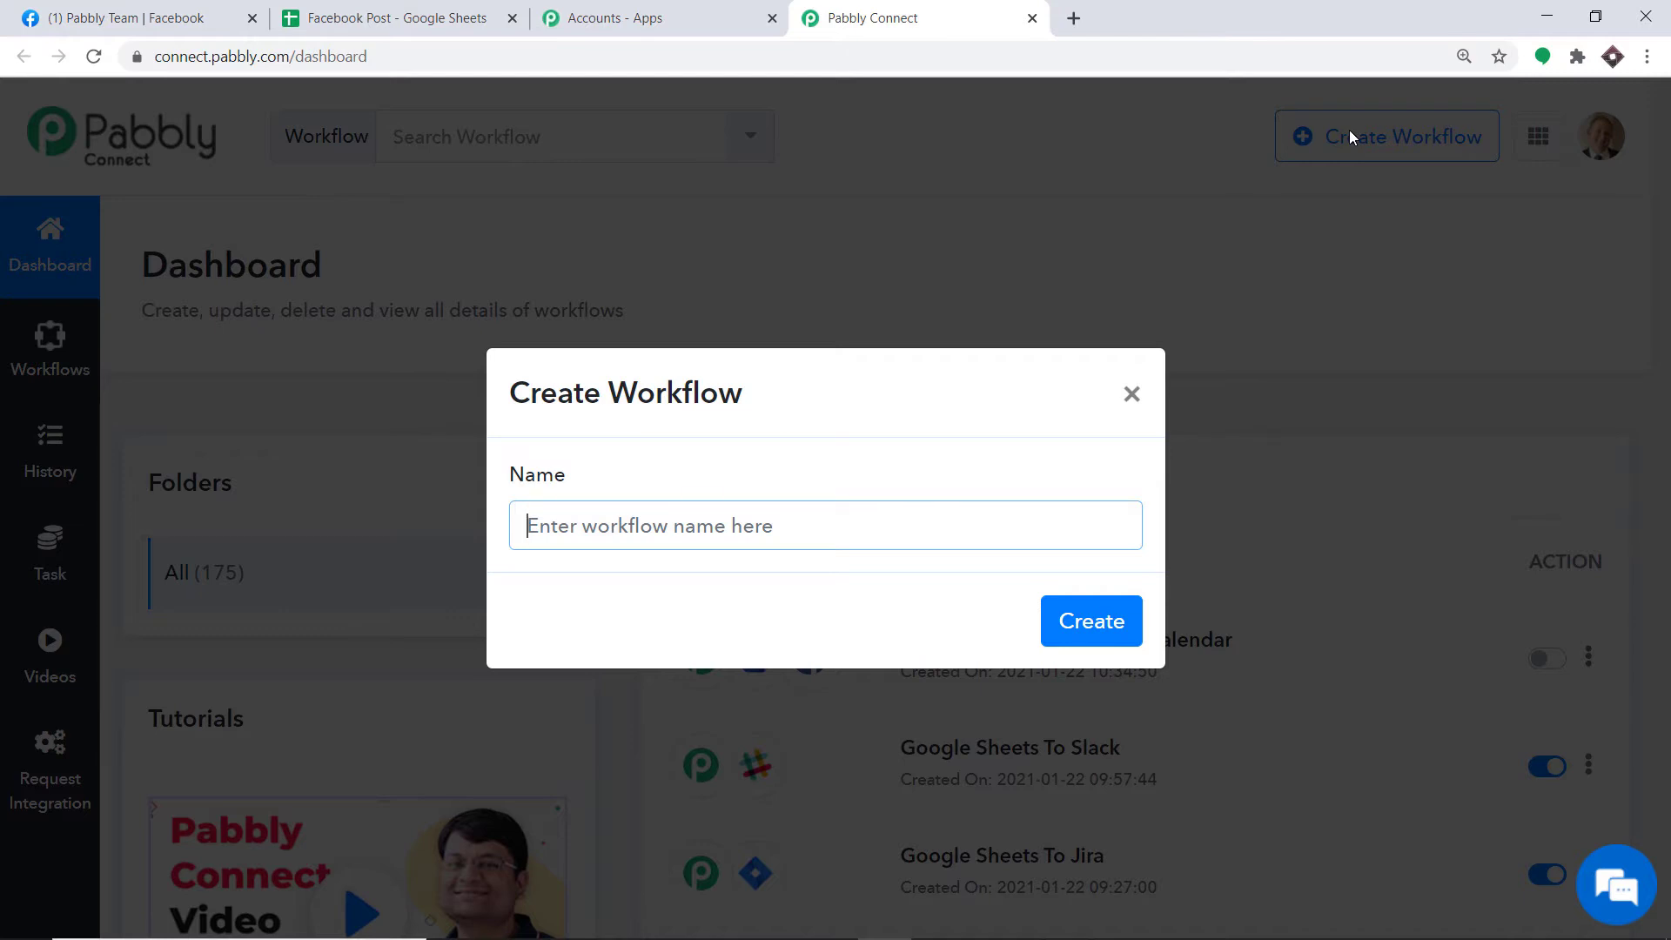
{"action": "type", "text": "Goog"}
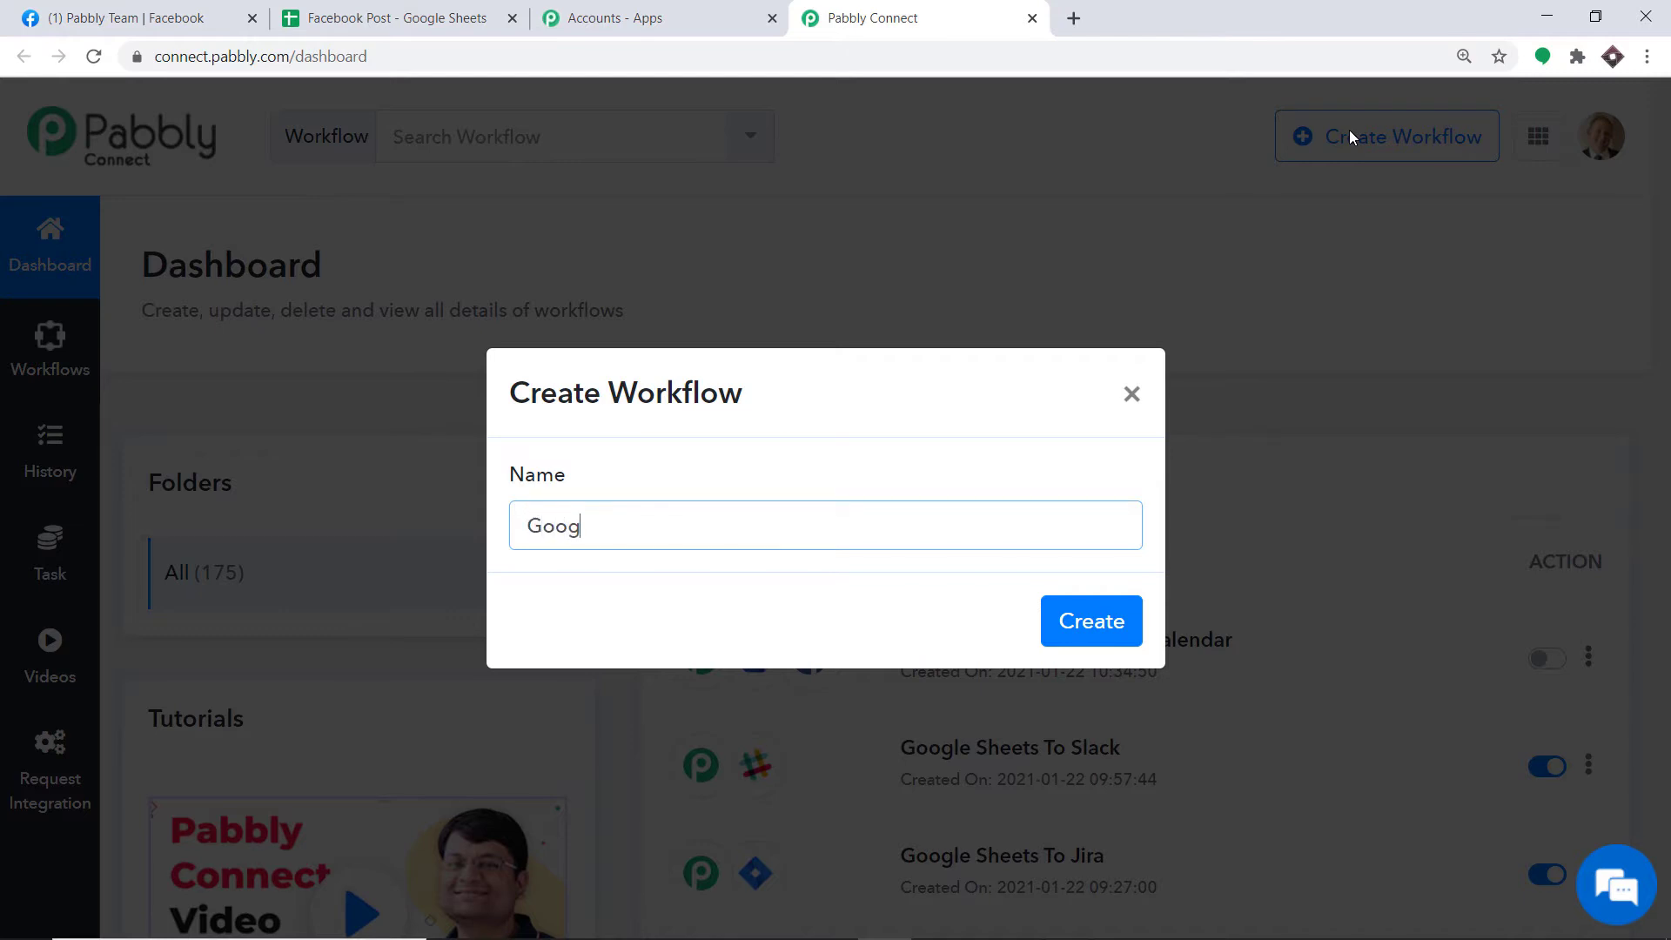
{"action": "type", "text": "le Sheets To Facebook"}
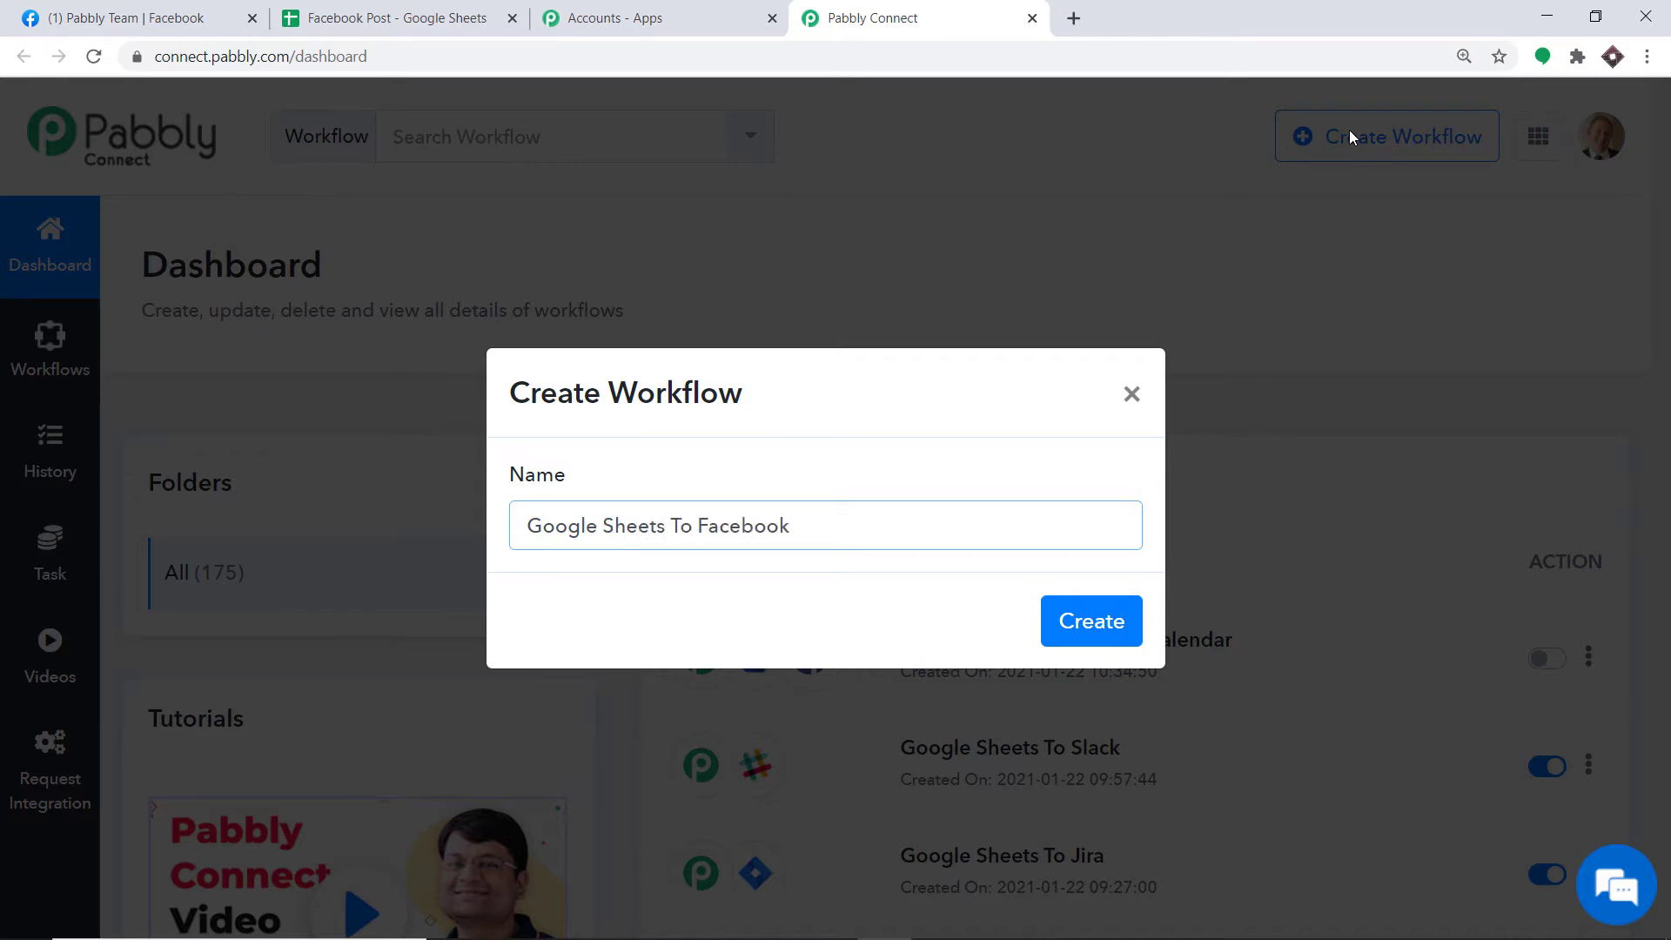
{"action": "left_click", "coordinate": [1105, 631]}
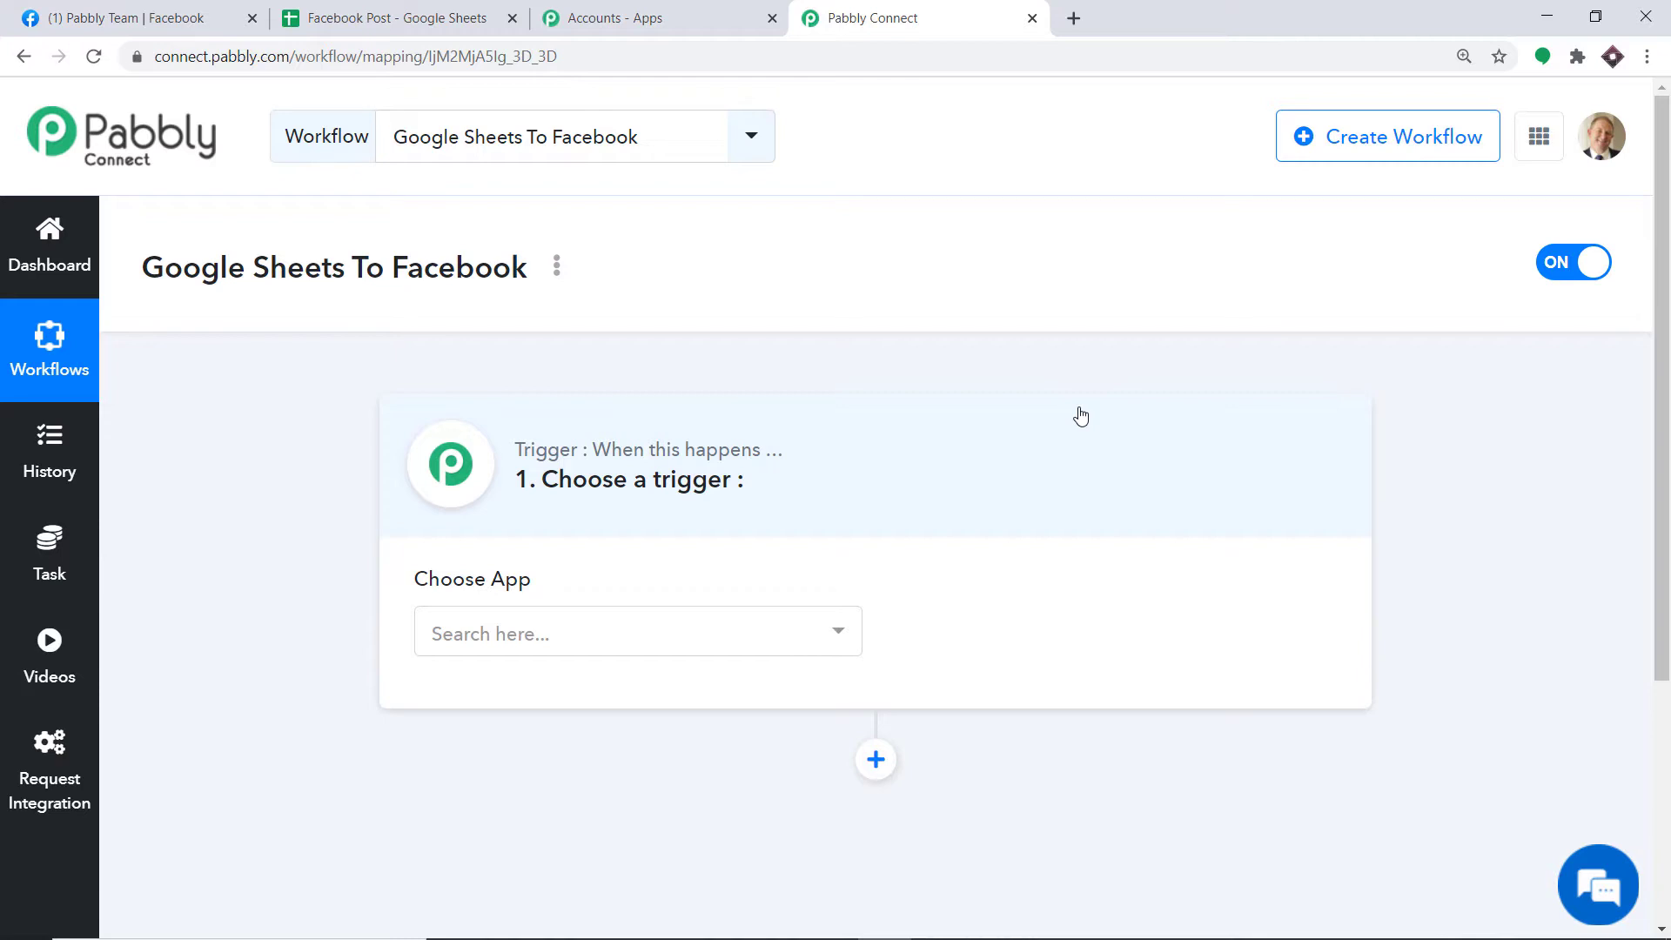
Step: Choose Google Sheets as the trigger app of the workflow
{"action": "left_click", "coordinate": [580, 630]}
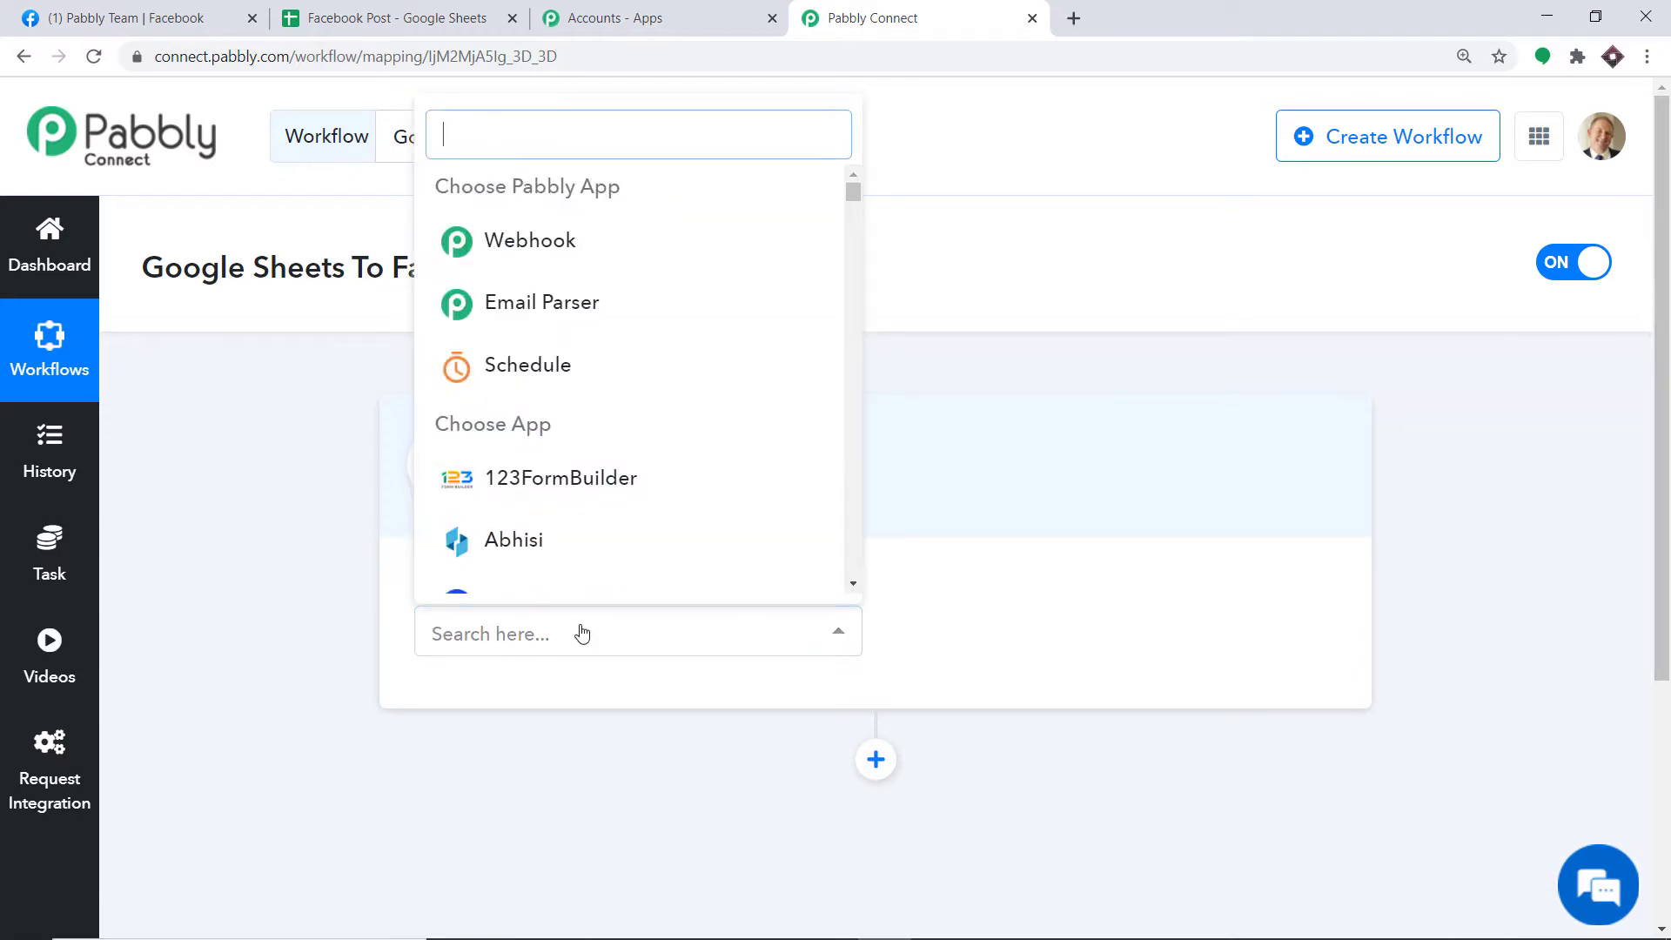
{"action": "type", "text": "goog"}
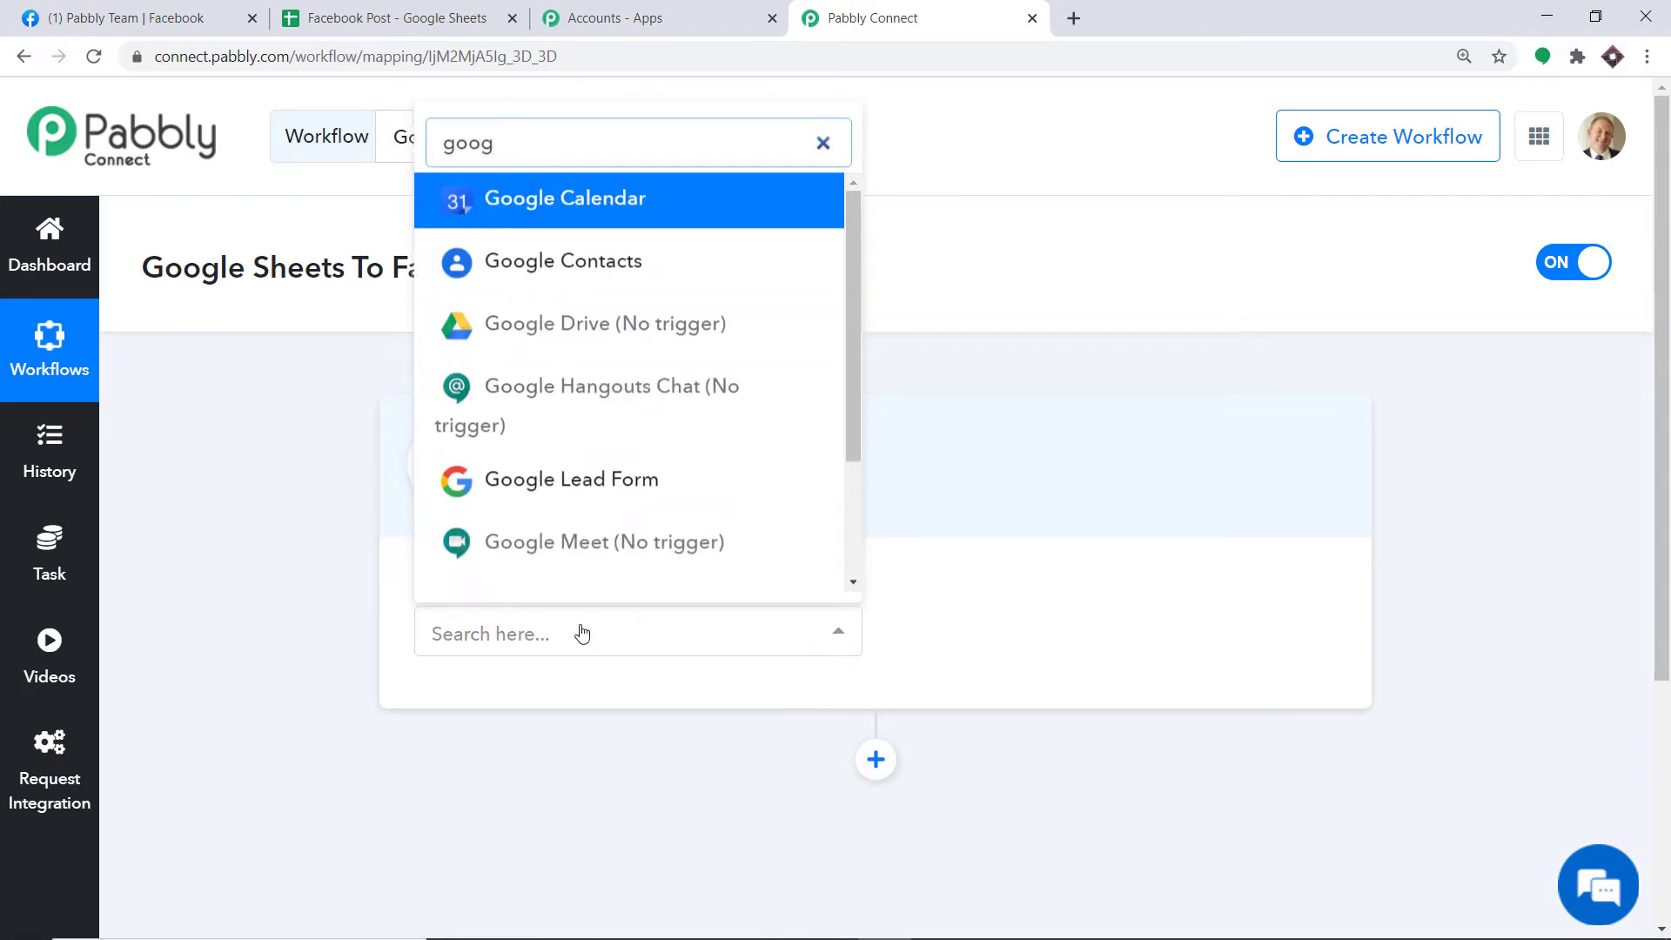
{"action": "type", "text": "gle"}
{"action": "key", "text": "BackSpace"}
{"action": "key", "text": "BackSpace"}
{"action": "key", "text": "BackSpace"}
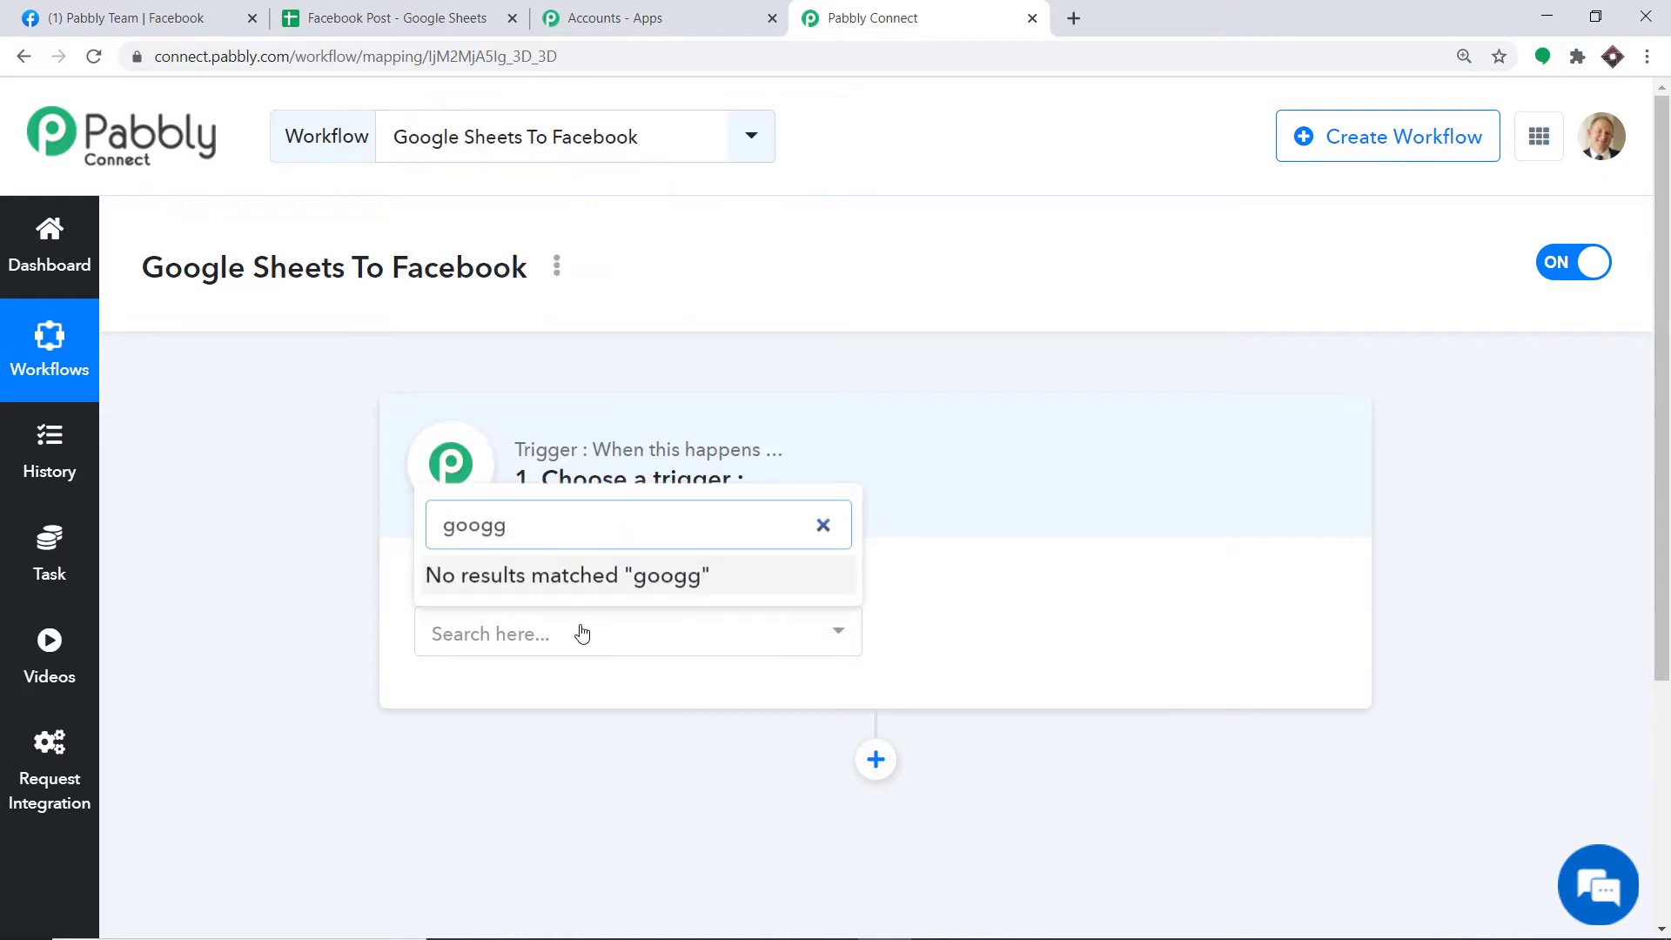
{"action": "key", "text": "BackSpace"}
{"action": "type", "text": "le s"}
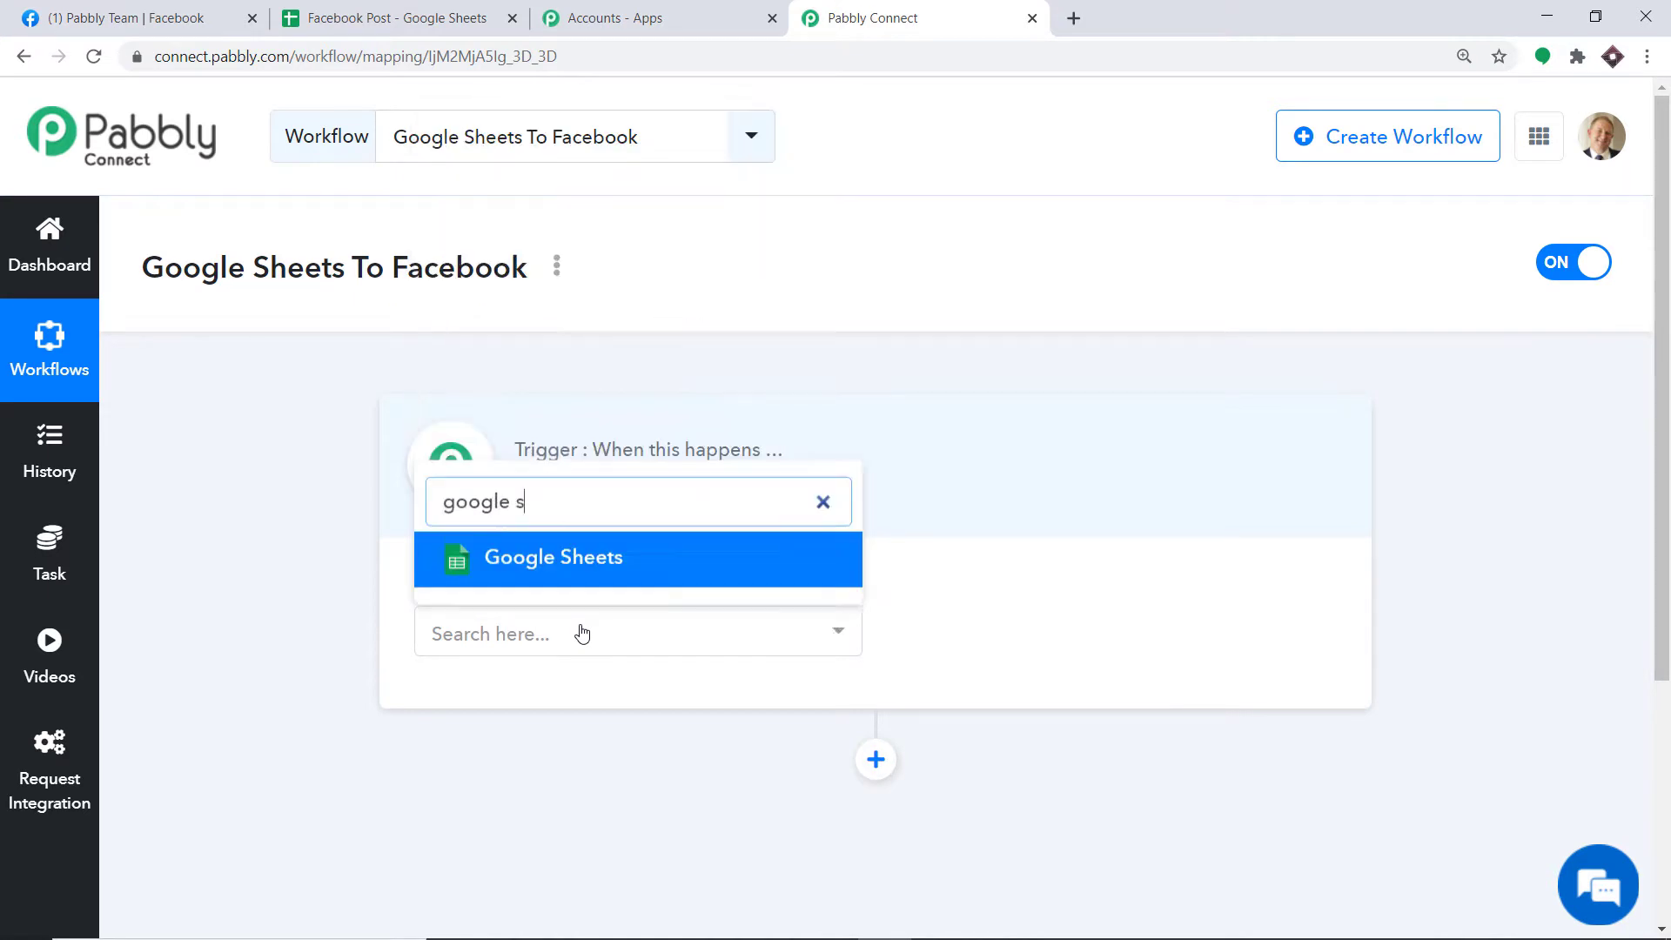
{"action": "left_click", "coordinate": [619, 571]}
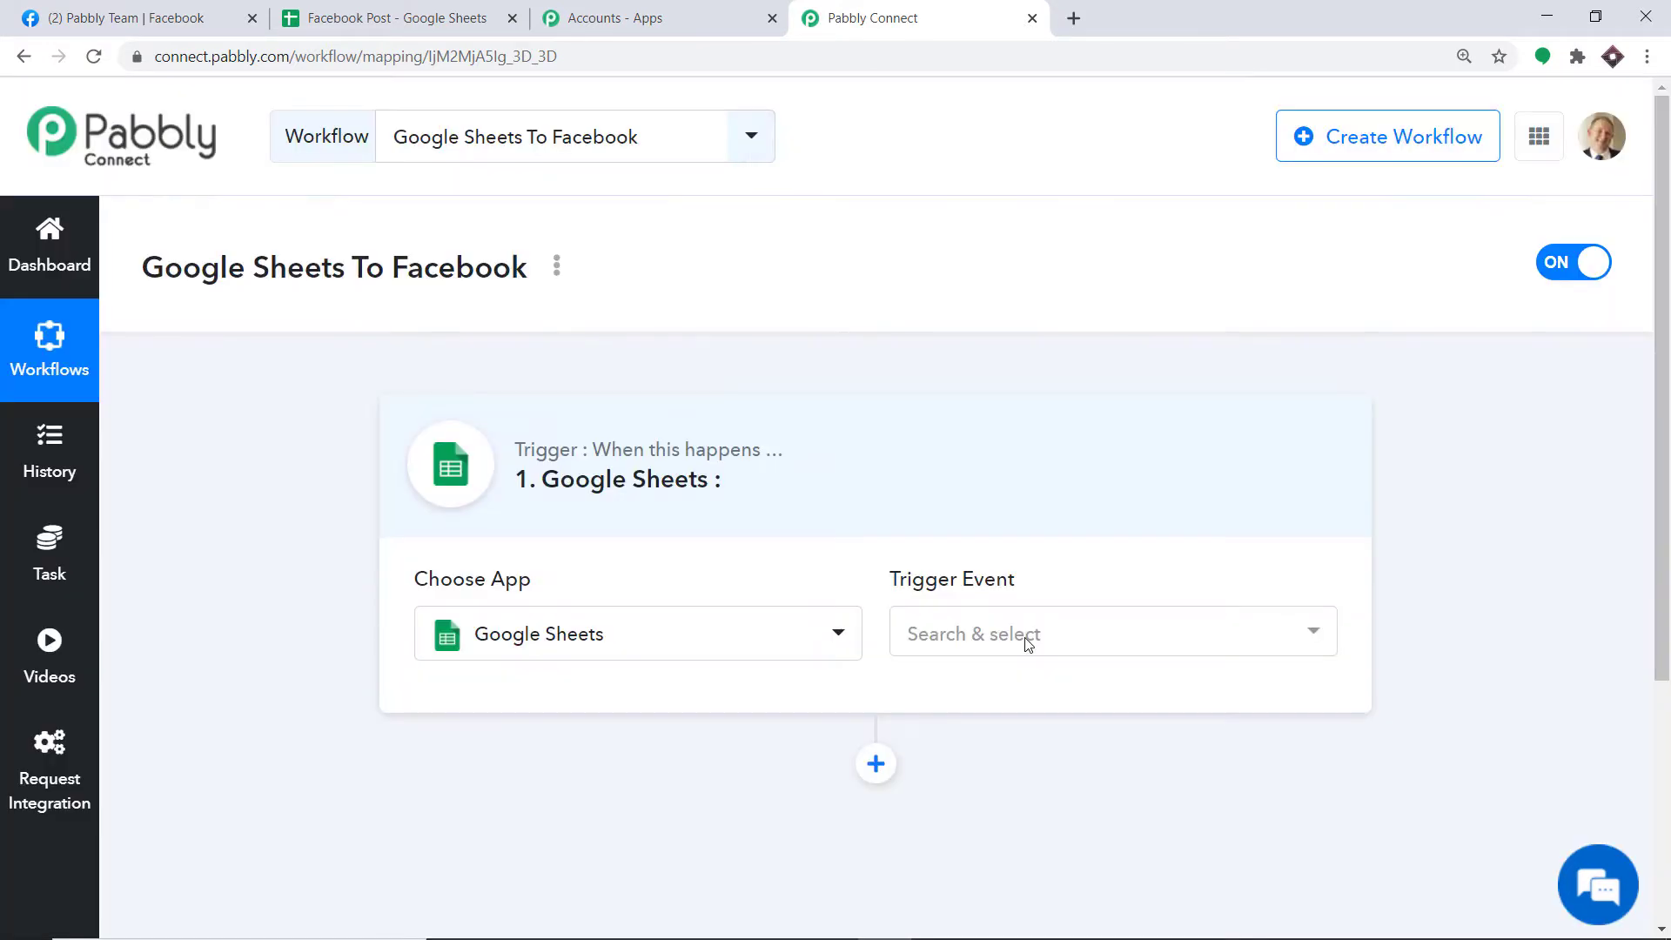
Step: Set the trigger event to New Spreadsheet Row and go through the webhook setup instructions
{"action": "left_click", "coordinate": [1027, 644]}
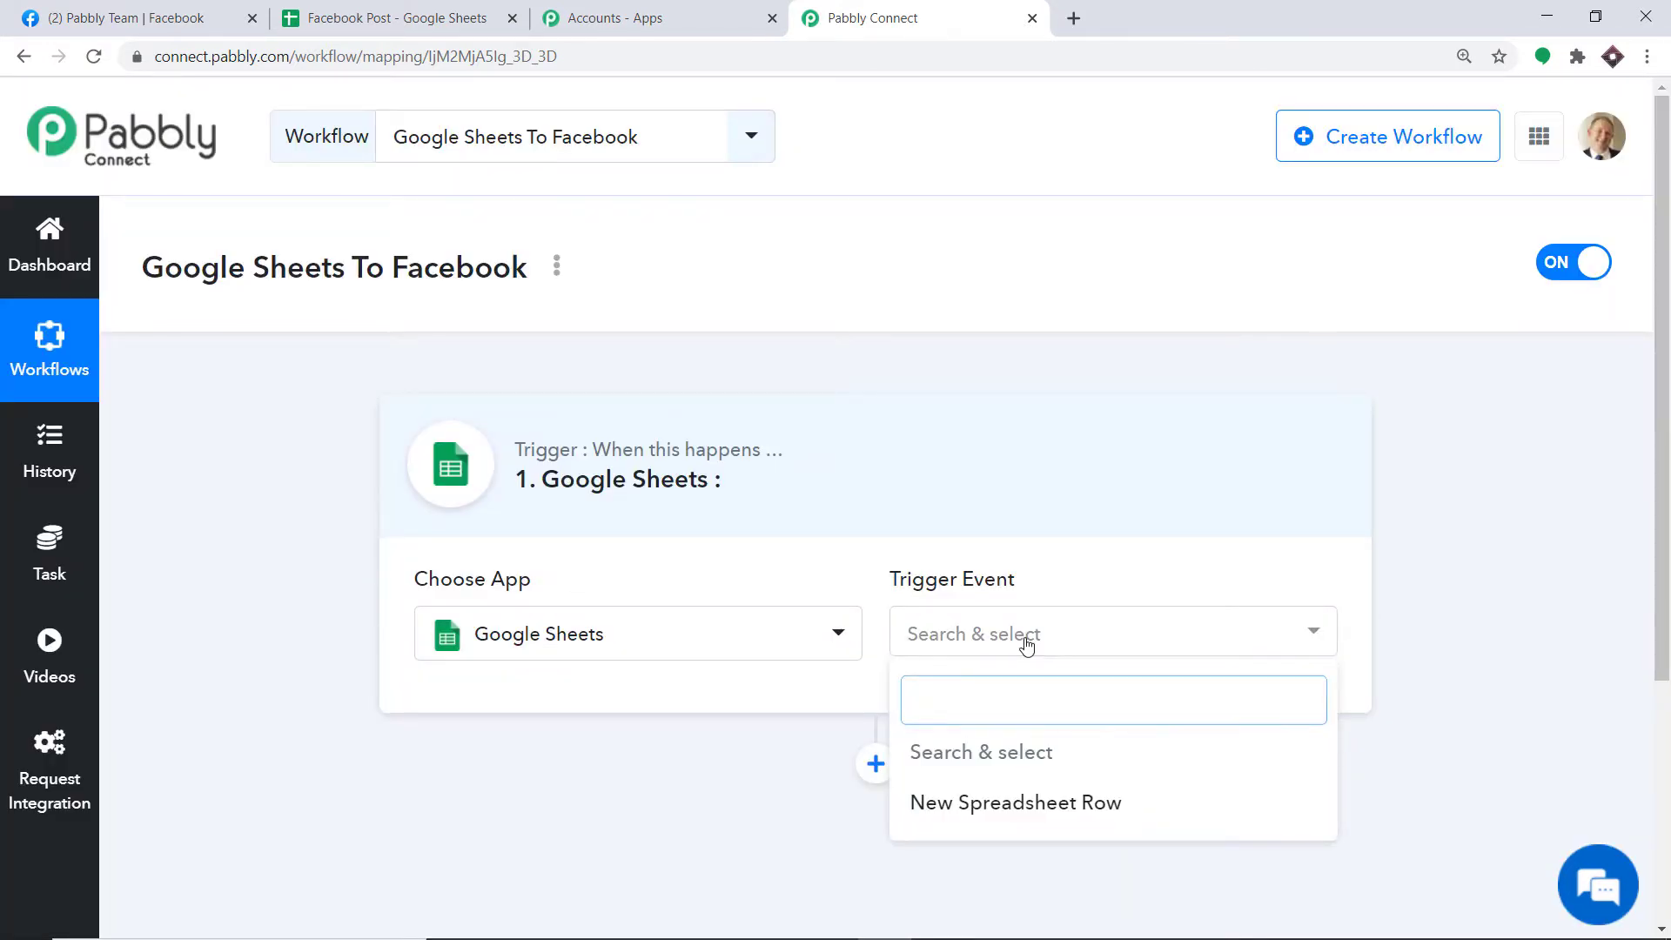
{"action": "left_click", "coordinate": [1040, 802]}
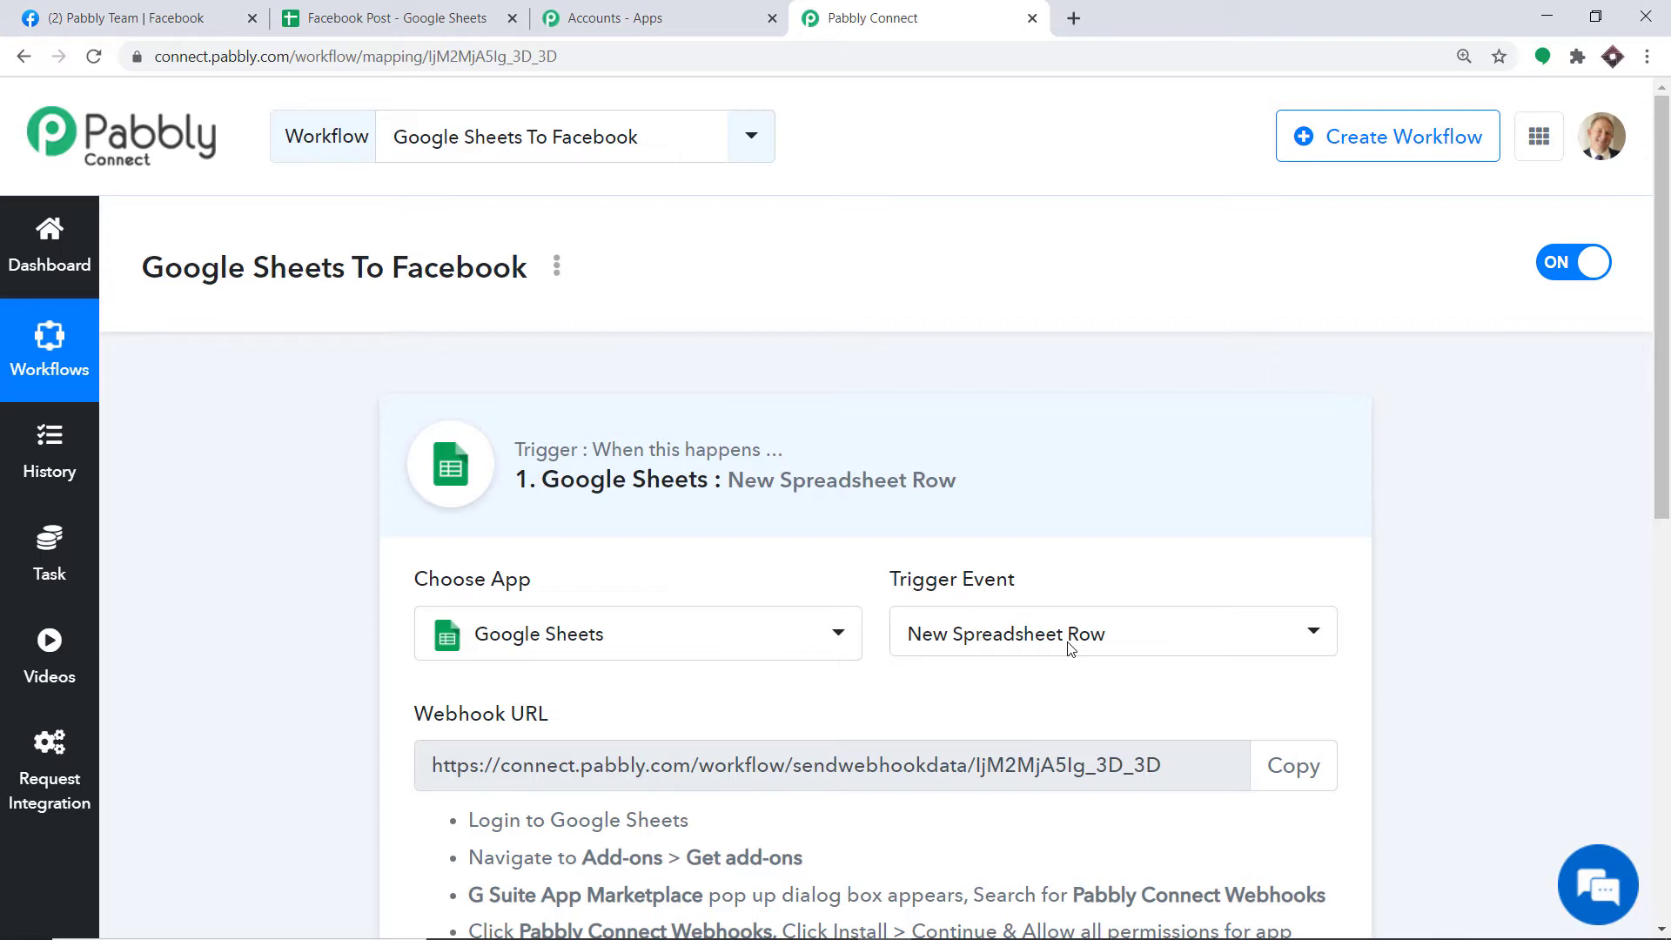
{"action": "left_click", "coordinate": [1070, 648]}
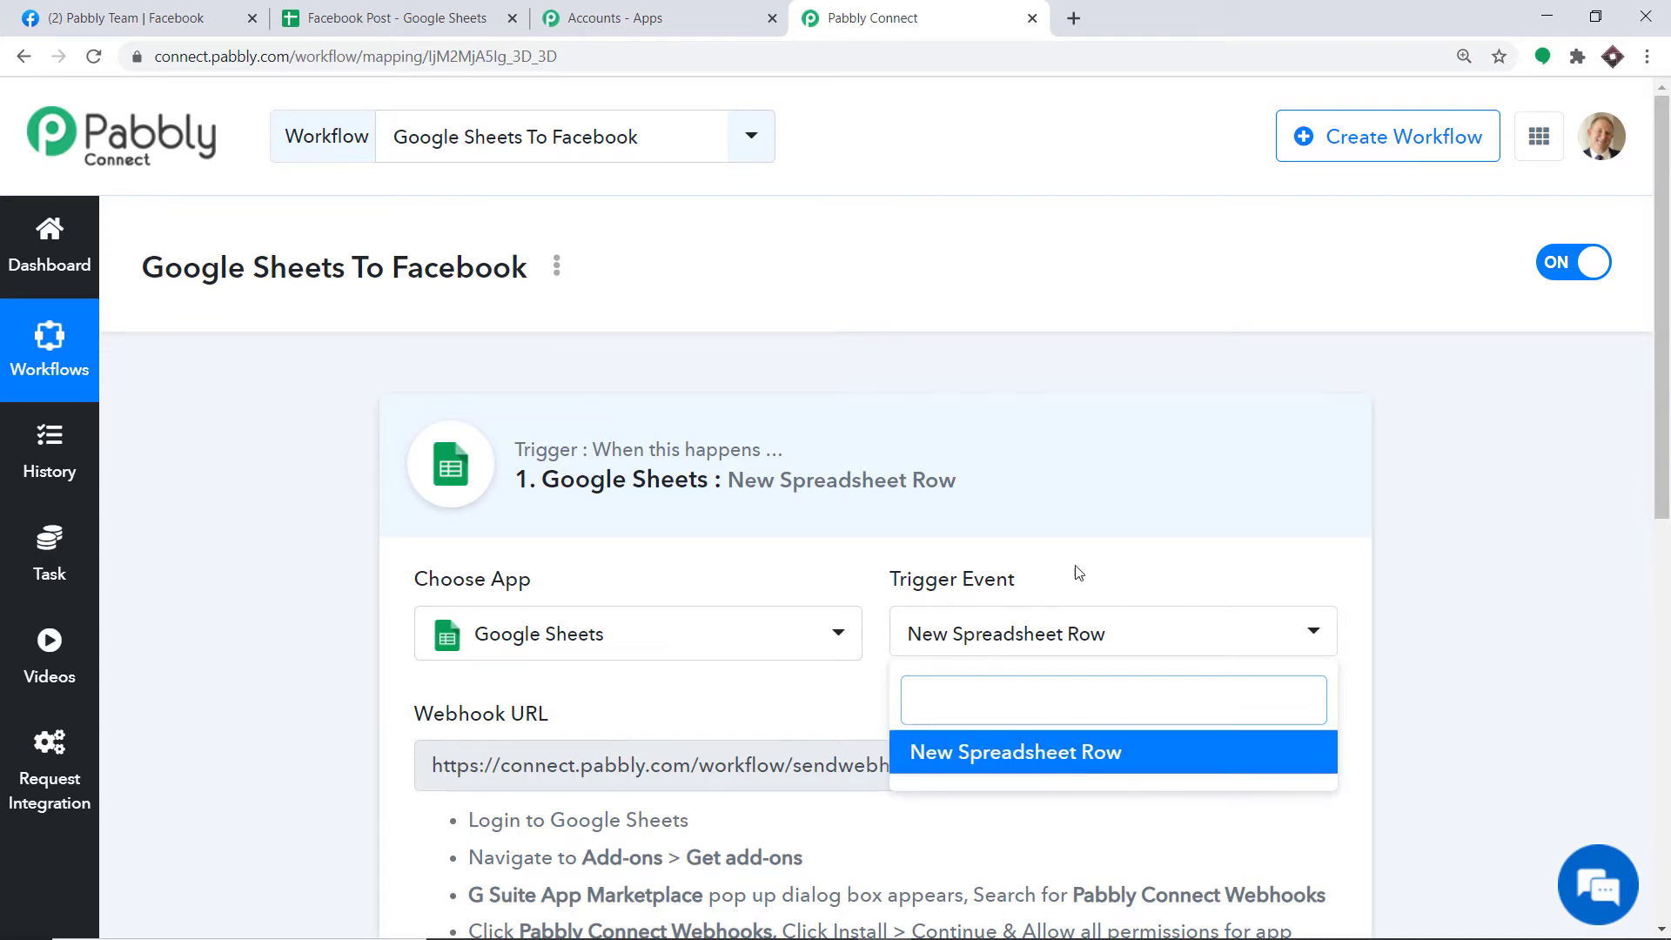
{"action": "left_click", "coordinate": [1098, 574]}
{"action": "scroll", "coordinate": [1103, 567], "scroll_direction": "down", "scroll_amount": 2}
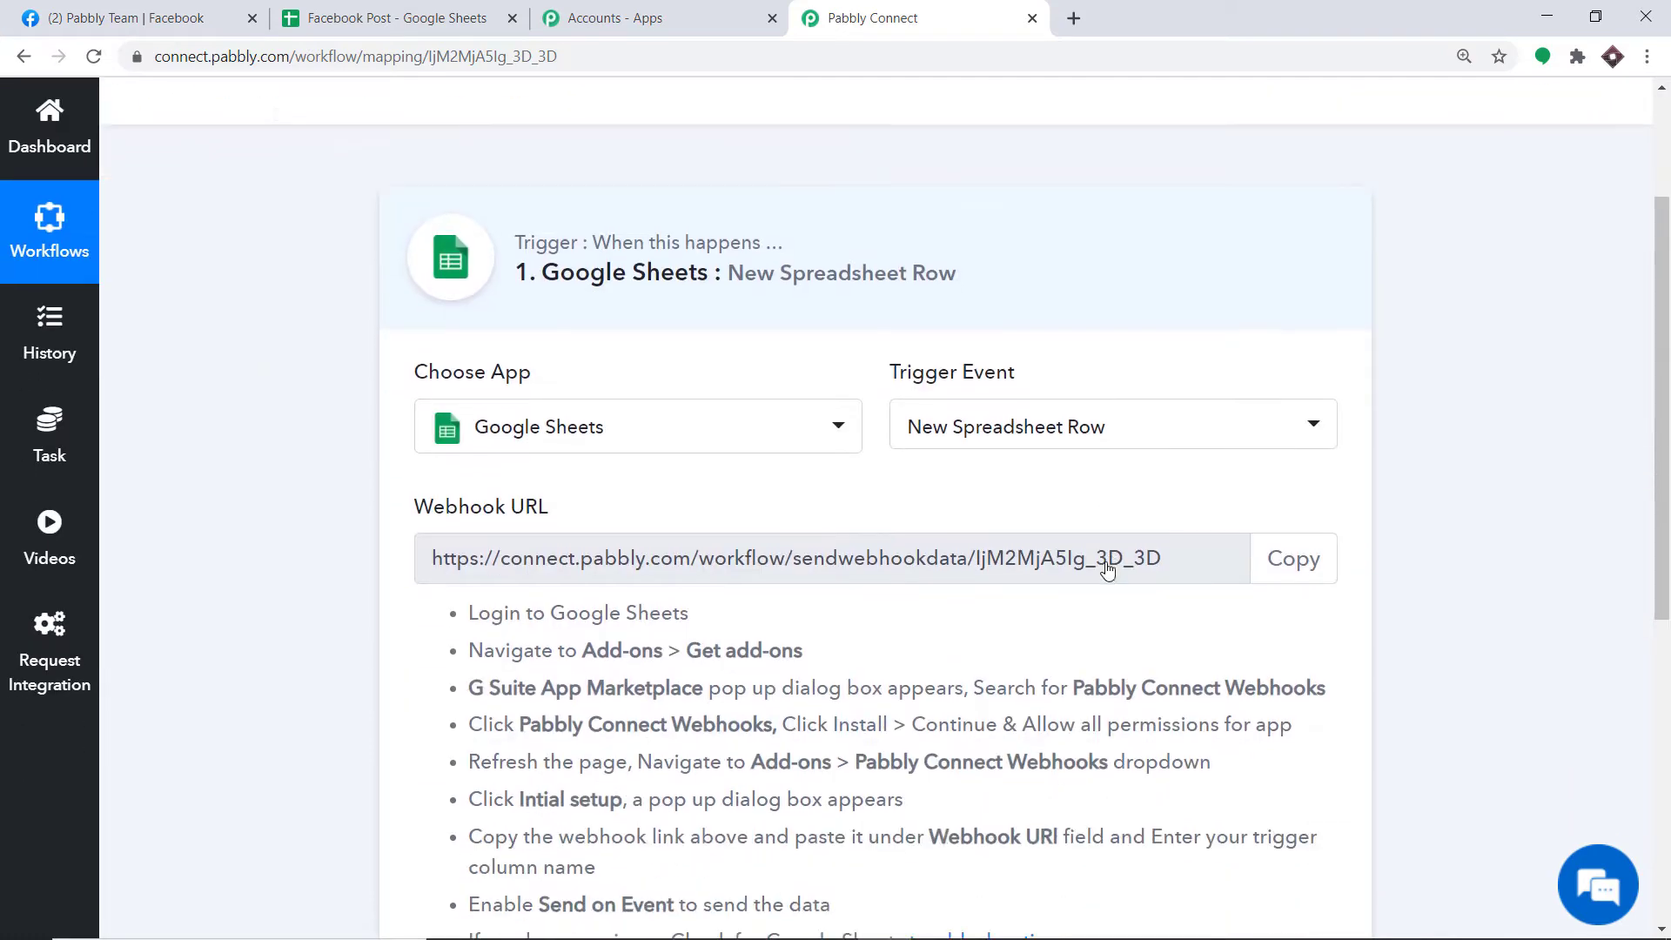
{"action": "scroll", "coordinate": [932, 463], "scroll_direction": "down", "scroll_amount": 3}
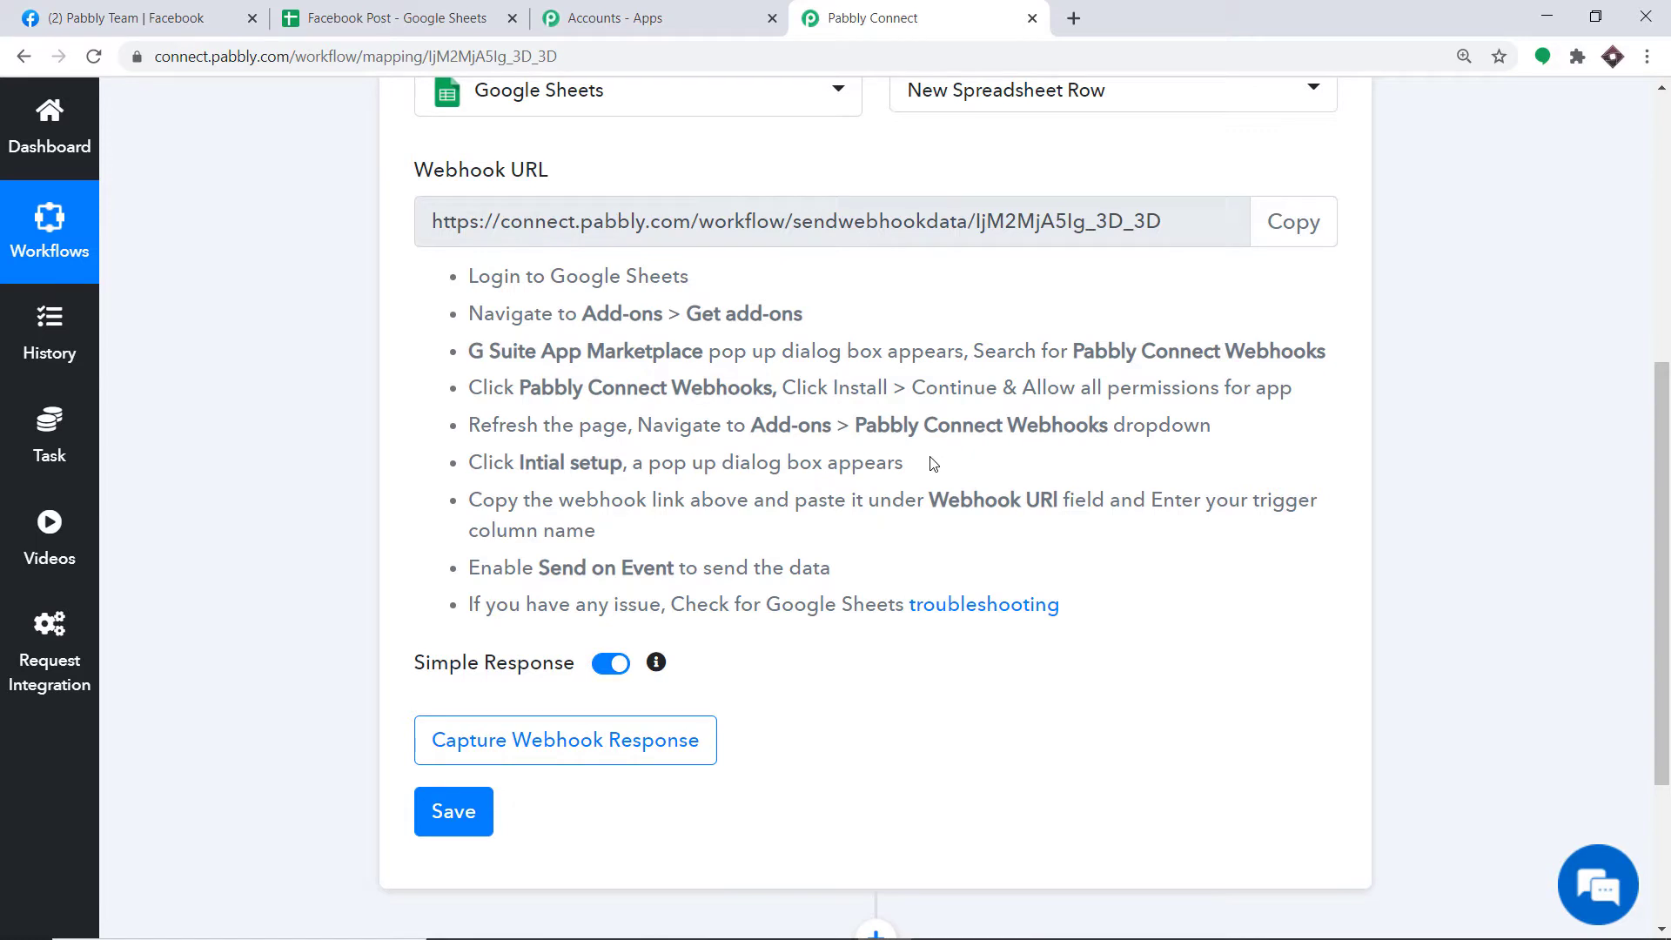
Step: Switch to the Facebook Post Google Sheet, view the image linked in cell B2, and return to the sheet
{"action": "left_click", "coordinate": [437, 12]}
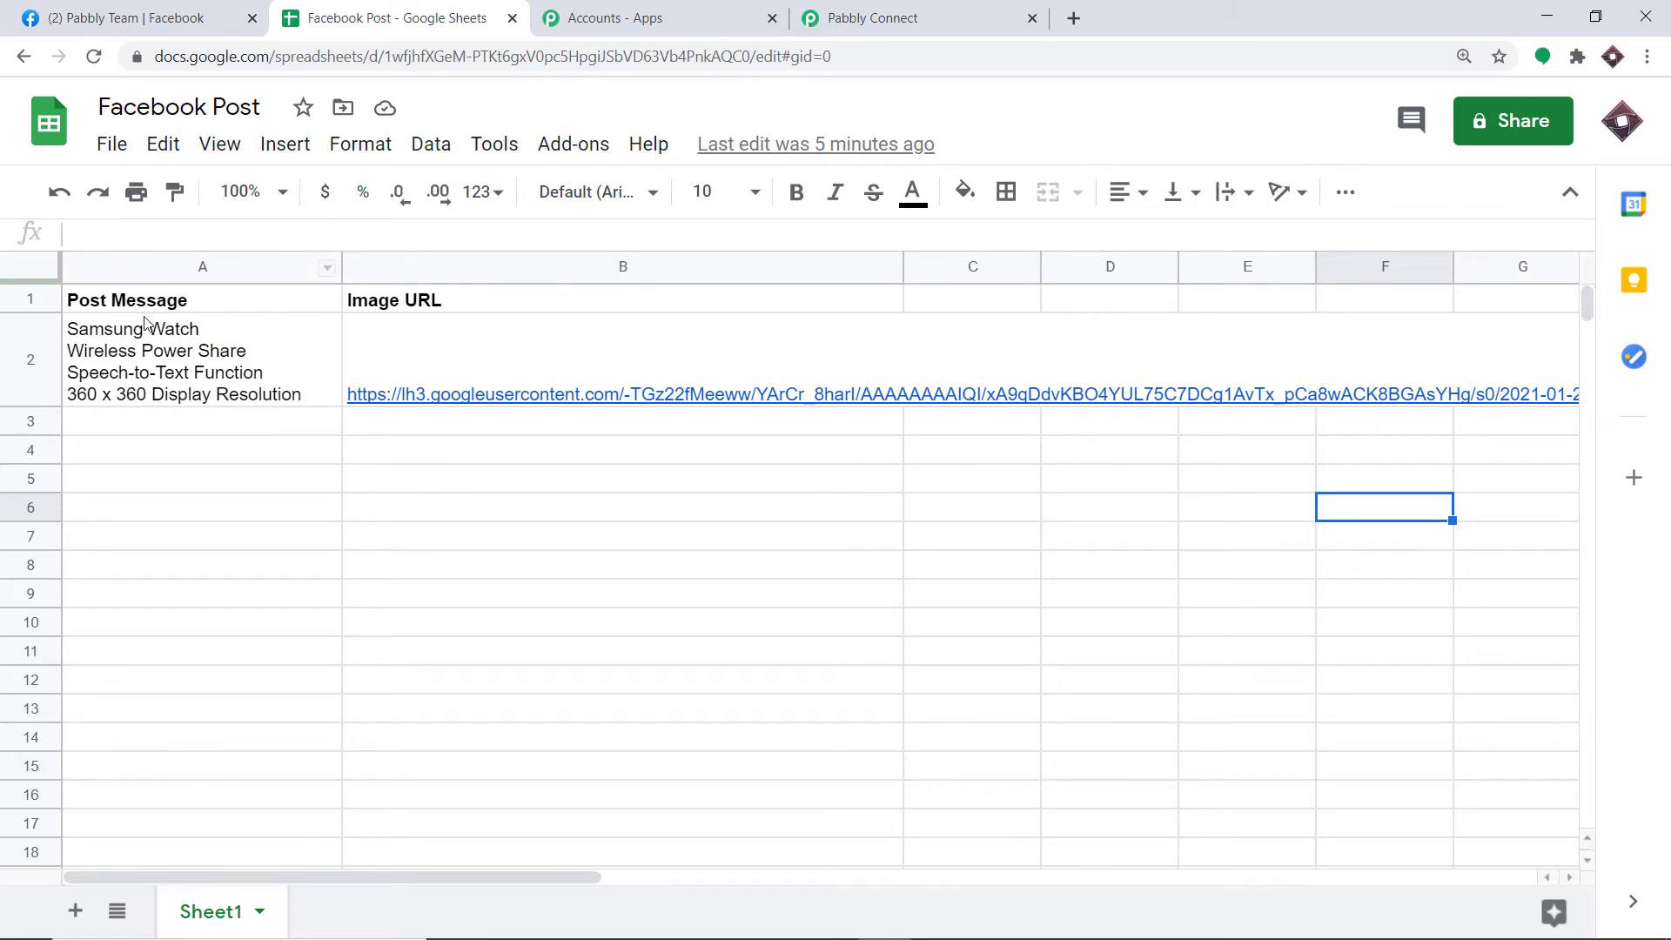
{"action": "left_click", "coordinate": [578, 399]}
{"action": "left_click", "coordinate": [583, 440]}
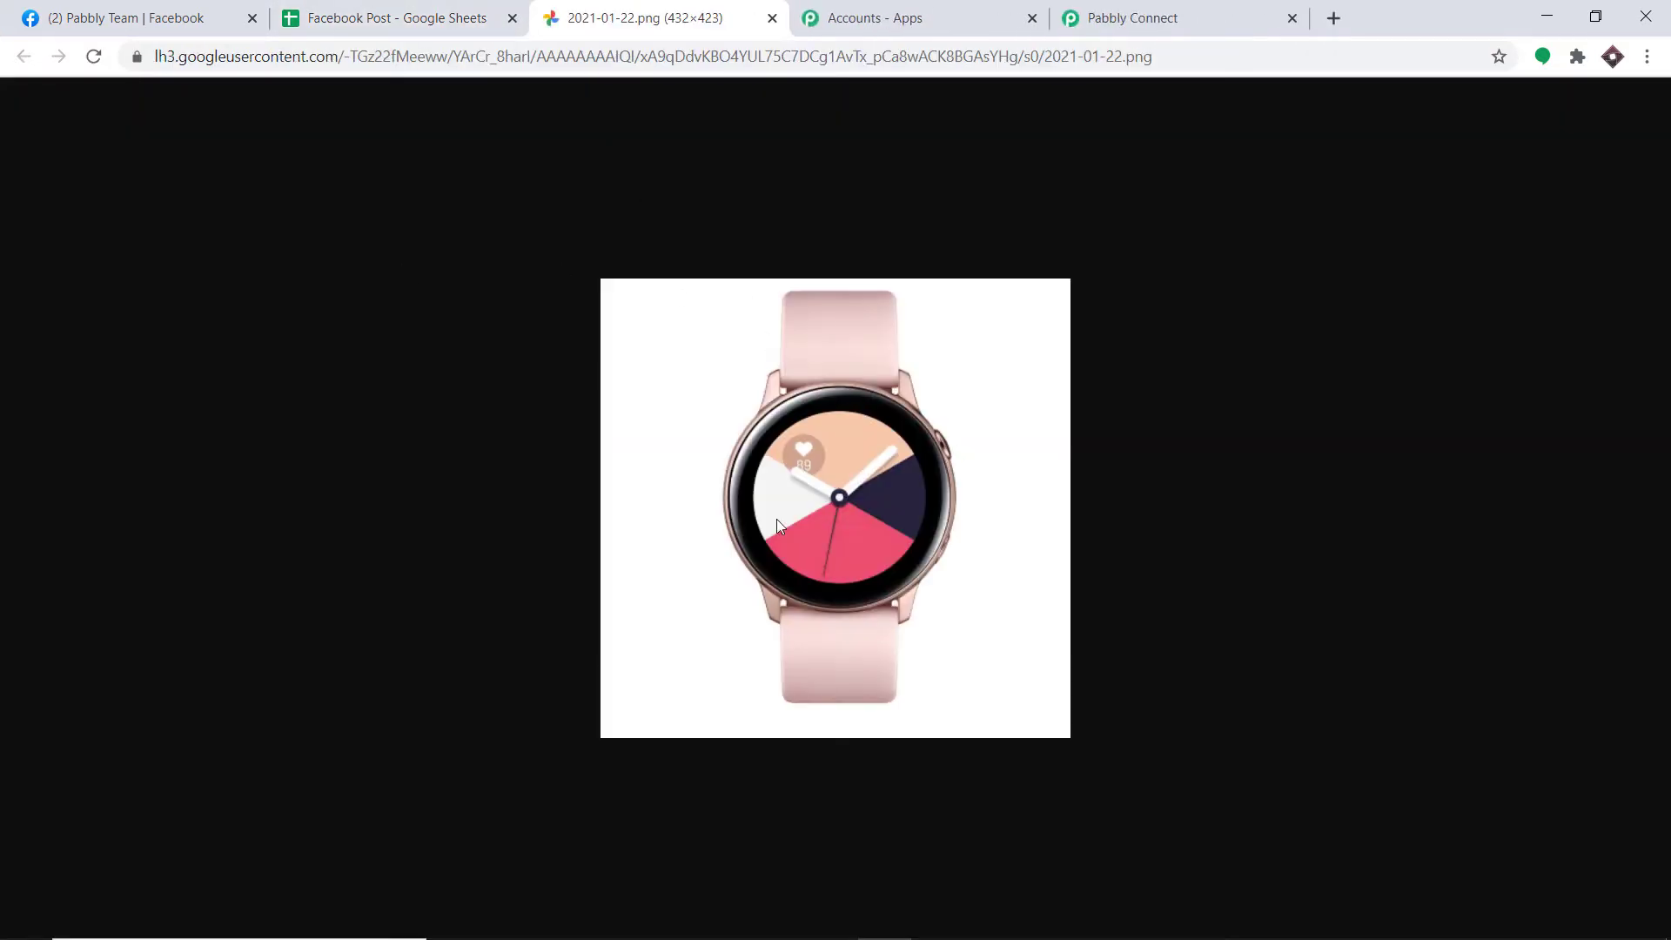
{"action": "left_click", "coordinate": [350, 16]}
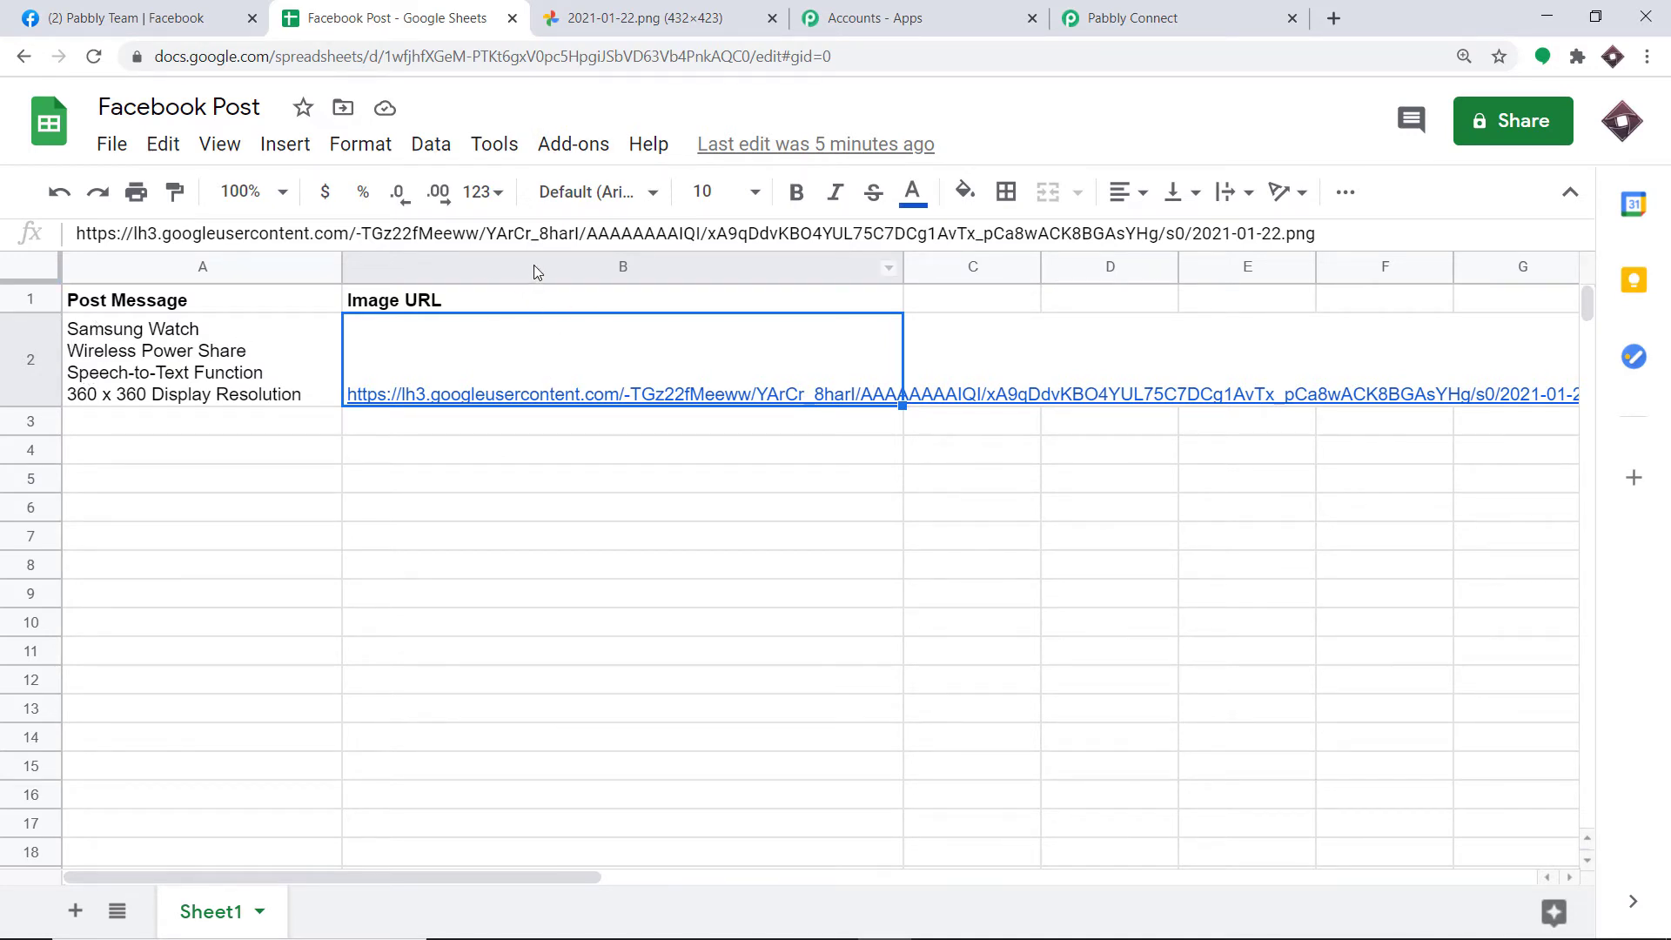
Step: Look up the Pabbly Connect Webhooks add-on in the Google Workspace Marketplace, then close the marketplace
{"action": "left_click", "coordinate": [577, 153]}
{"action": "mouse_move", "coordinate": [606, 261]}
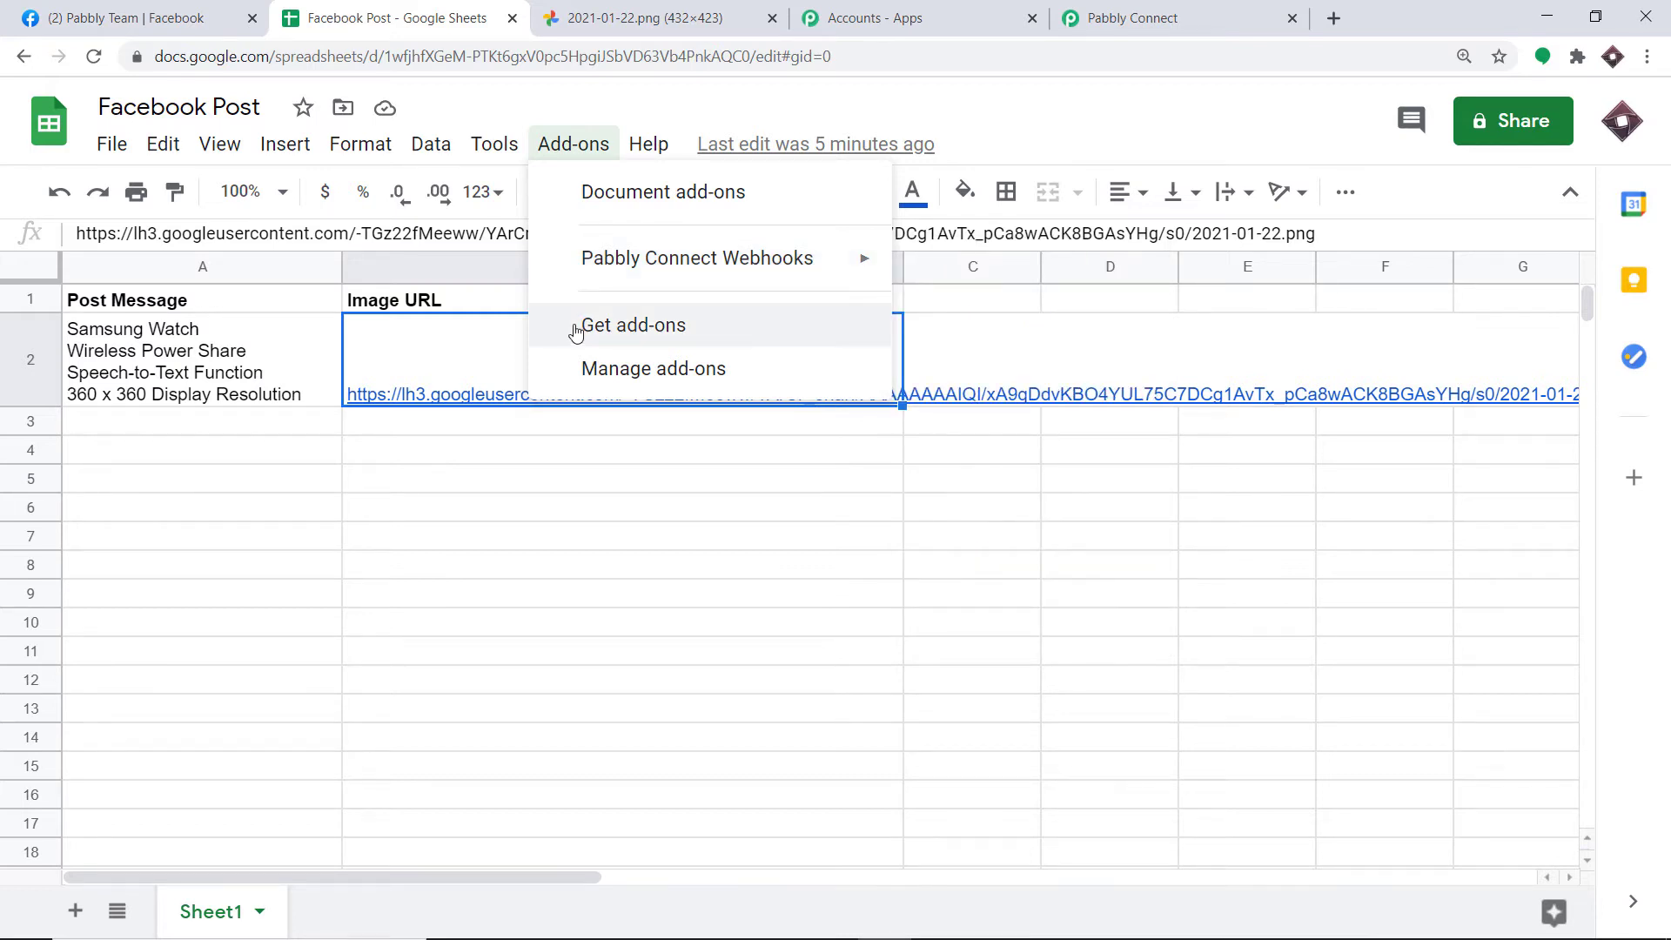
{"action": "left_click", "coordinate": [636, 330]}
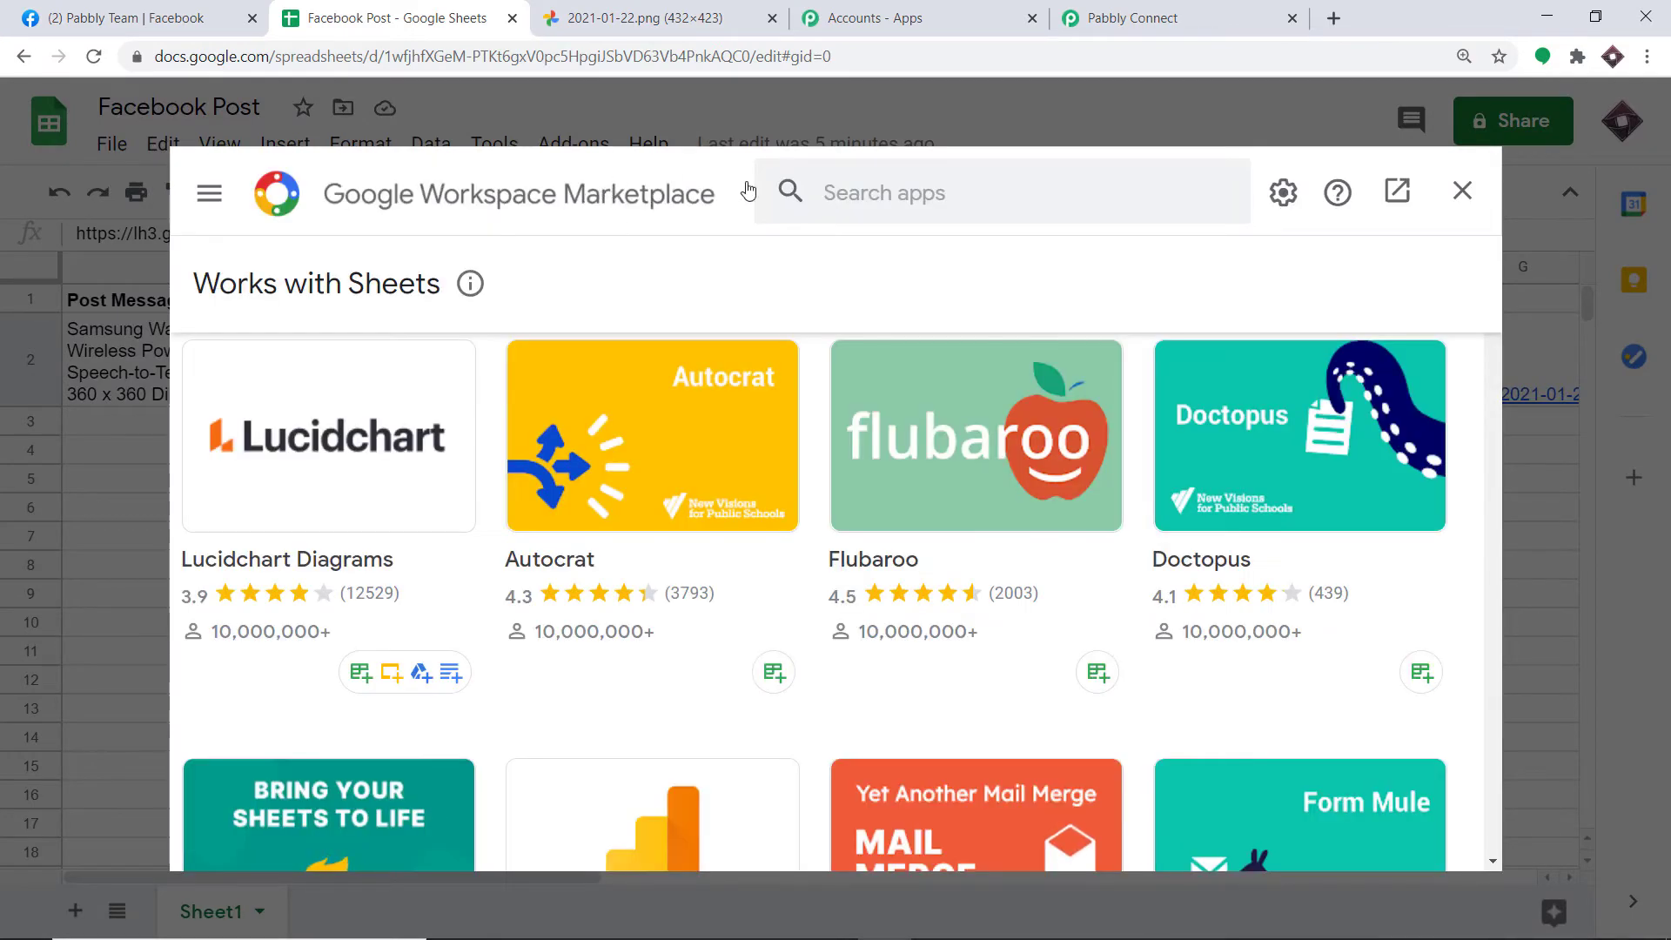
{"action": "left_click", "coordinate": [848, 198]}
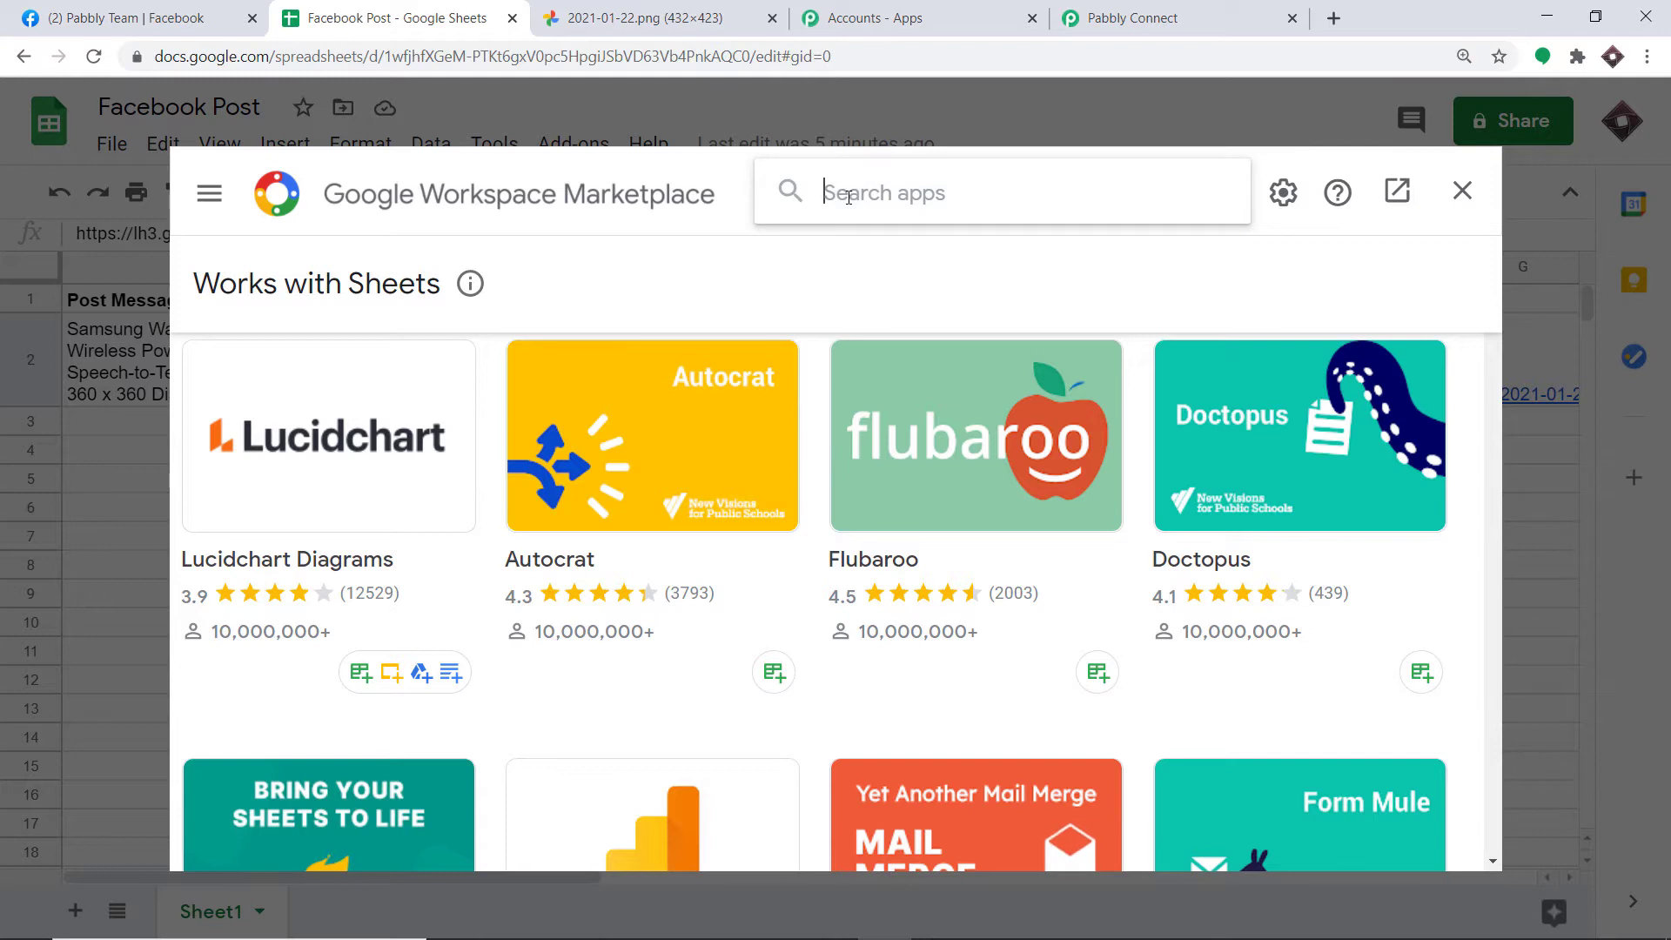
{"action": "type", "text": "p"}
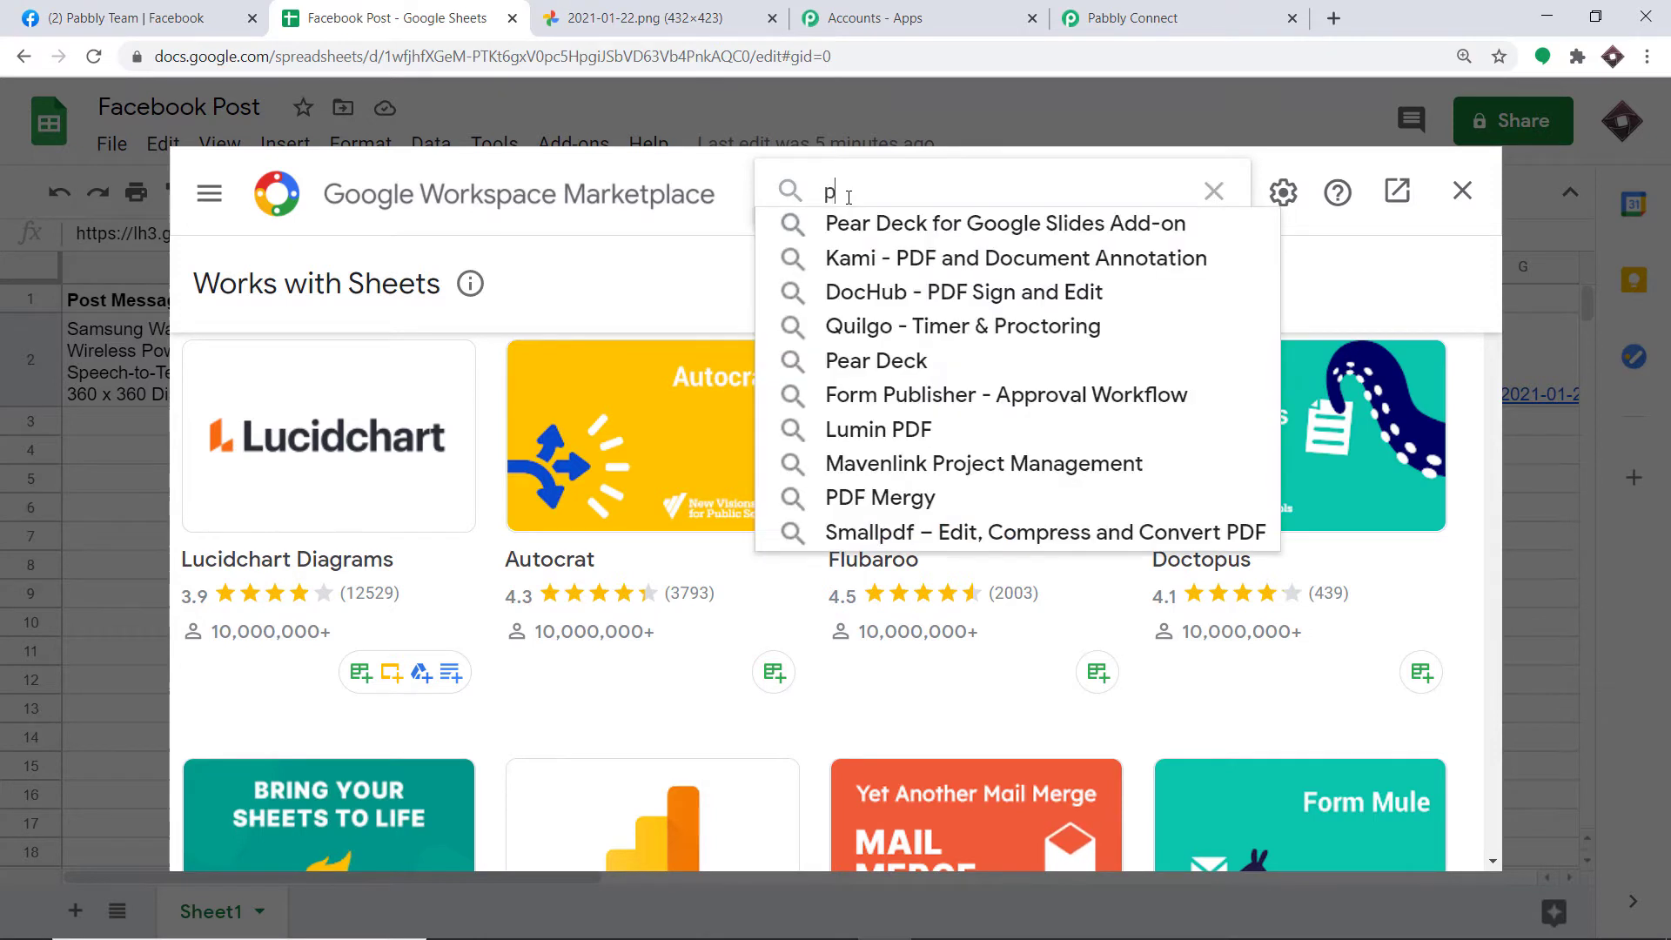
{"action": "type", "text": "abb"}
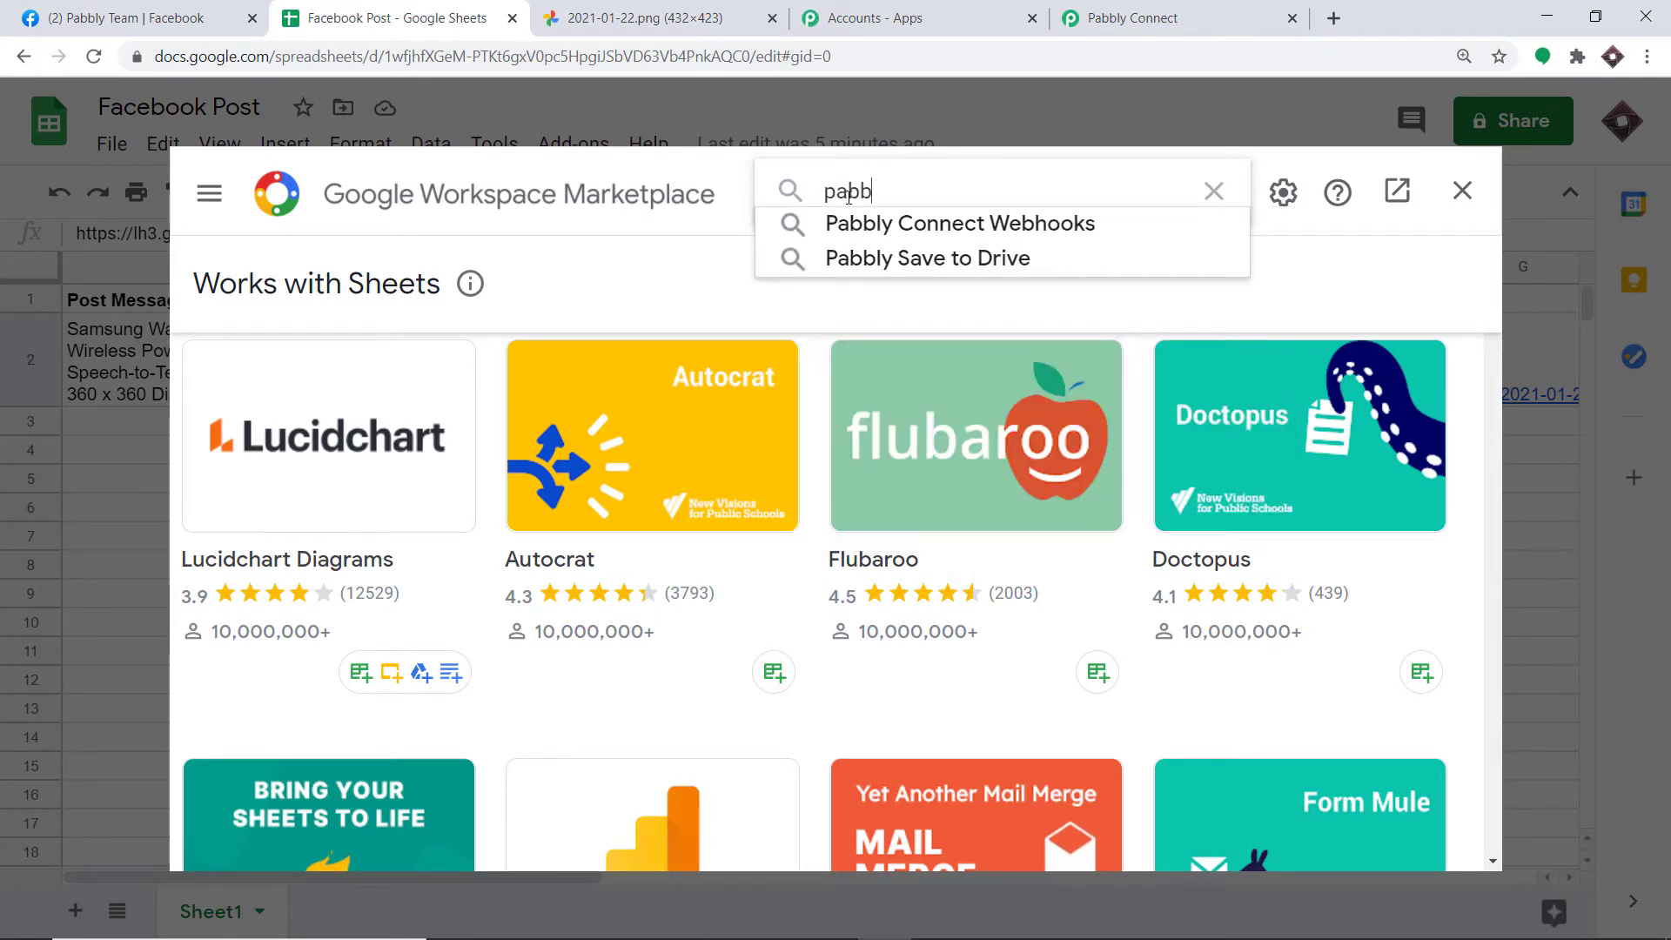
{"action": "left_click", "coordinate": [942, 230]}
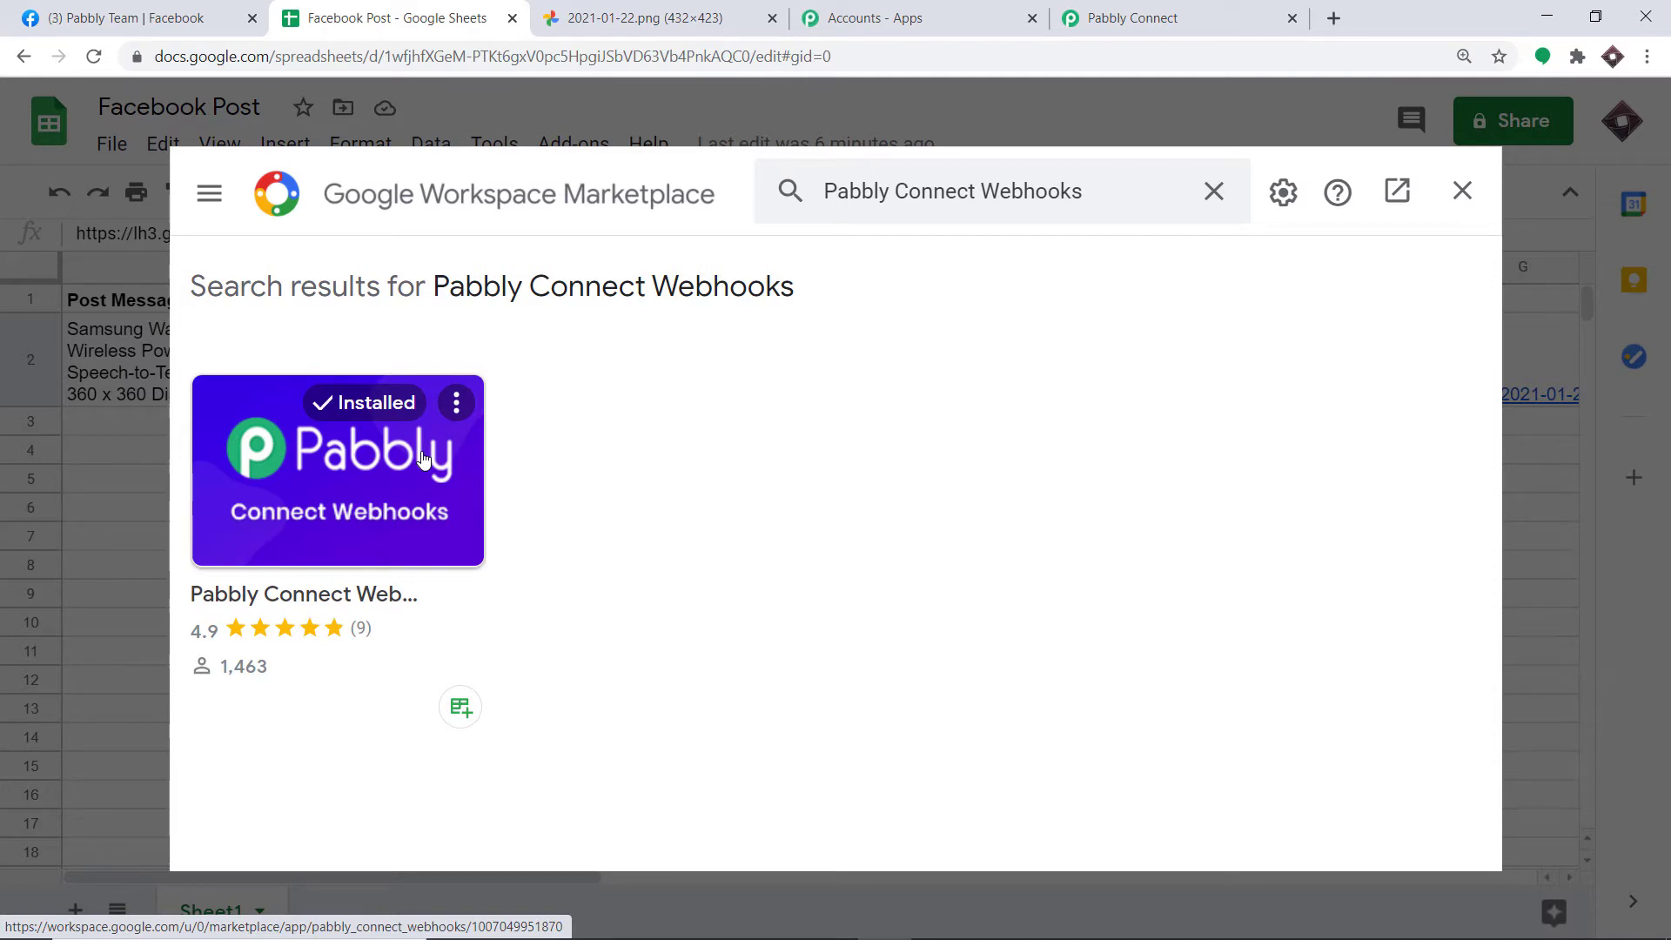
{"action": "left_click", "coordinate": [1462, 192]}
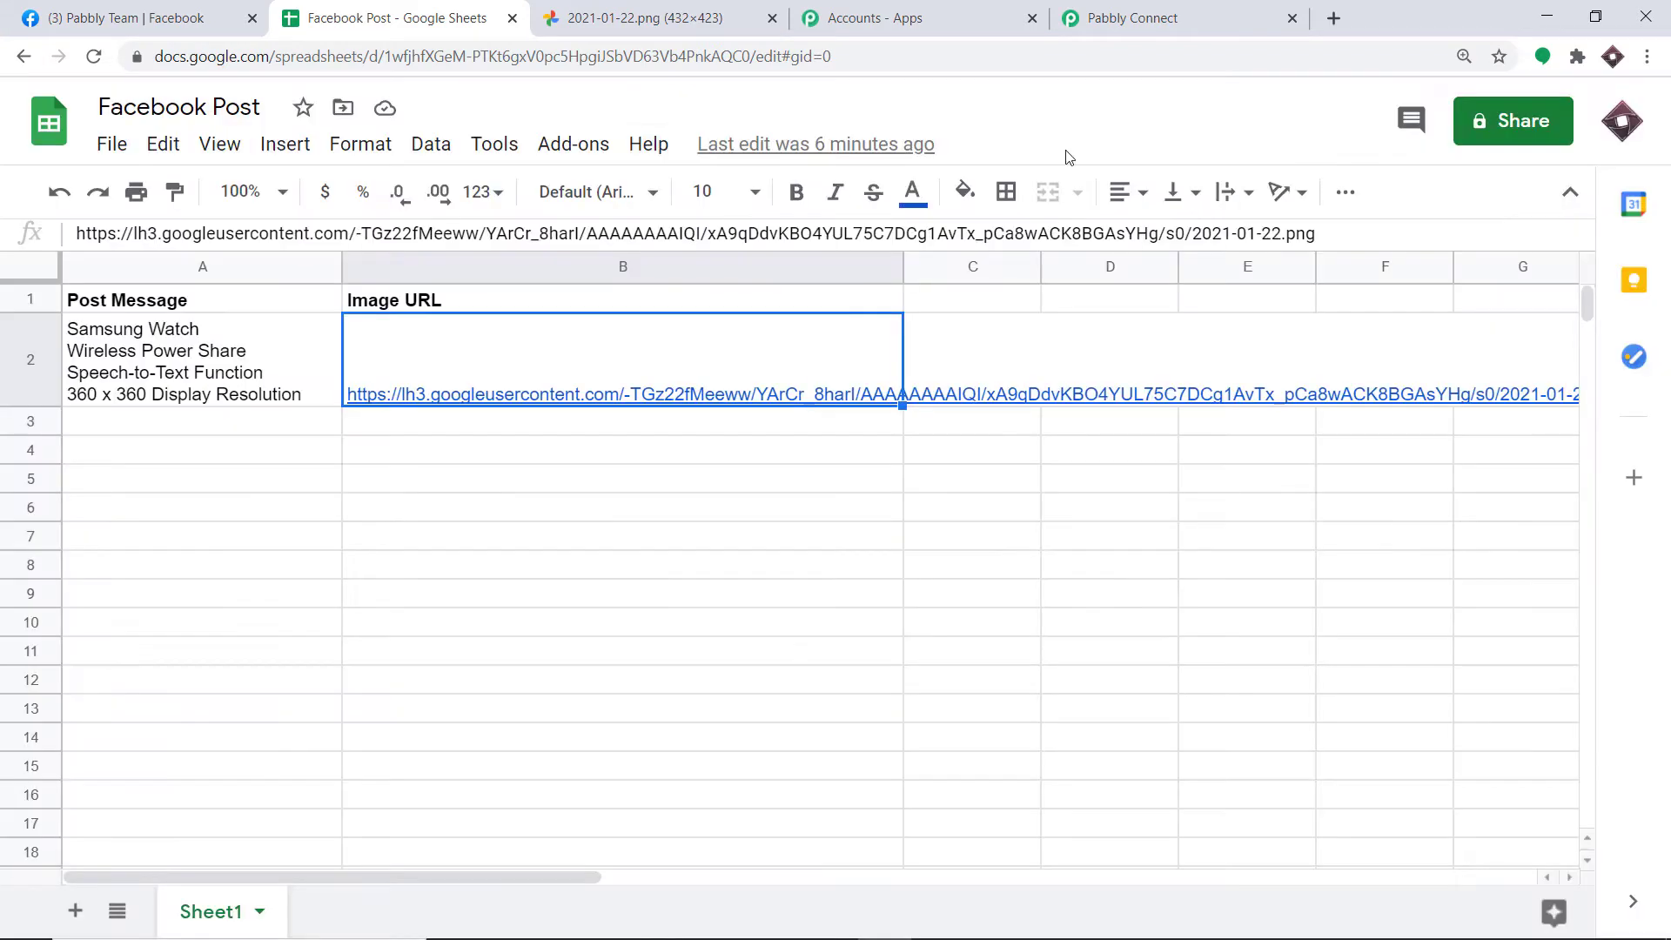
Step: In the Pabbly Connect Webhooks initial setup, paste the webhook URL copied from the workflow and set the trigger column to B
{"action": "left_click", "coordinate": [574, 144]}
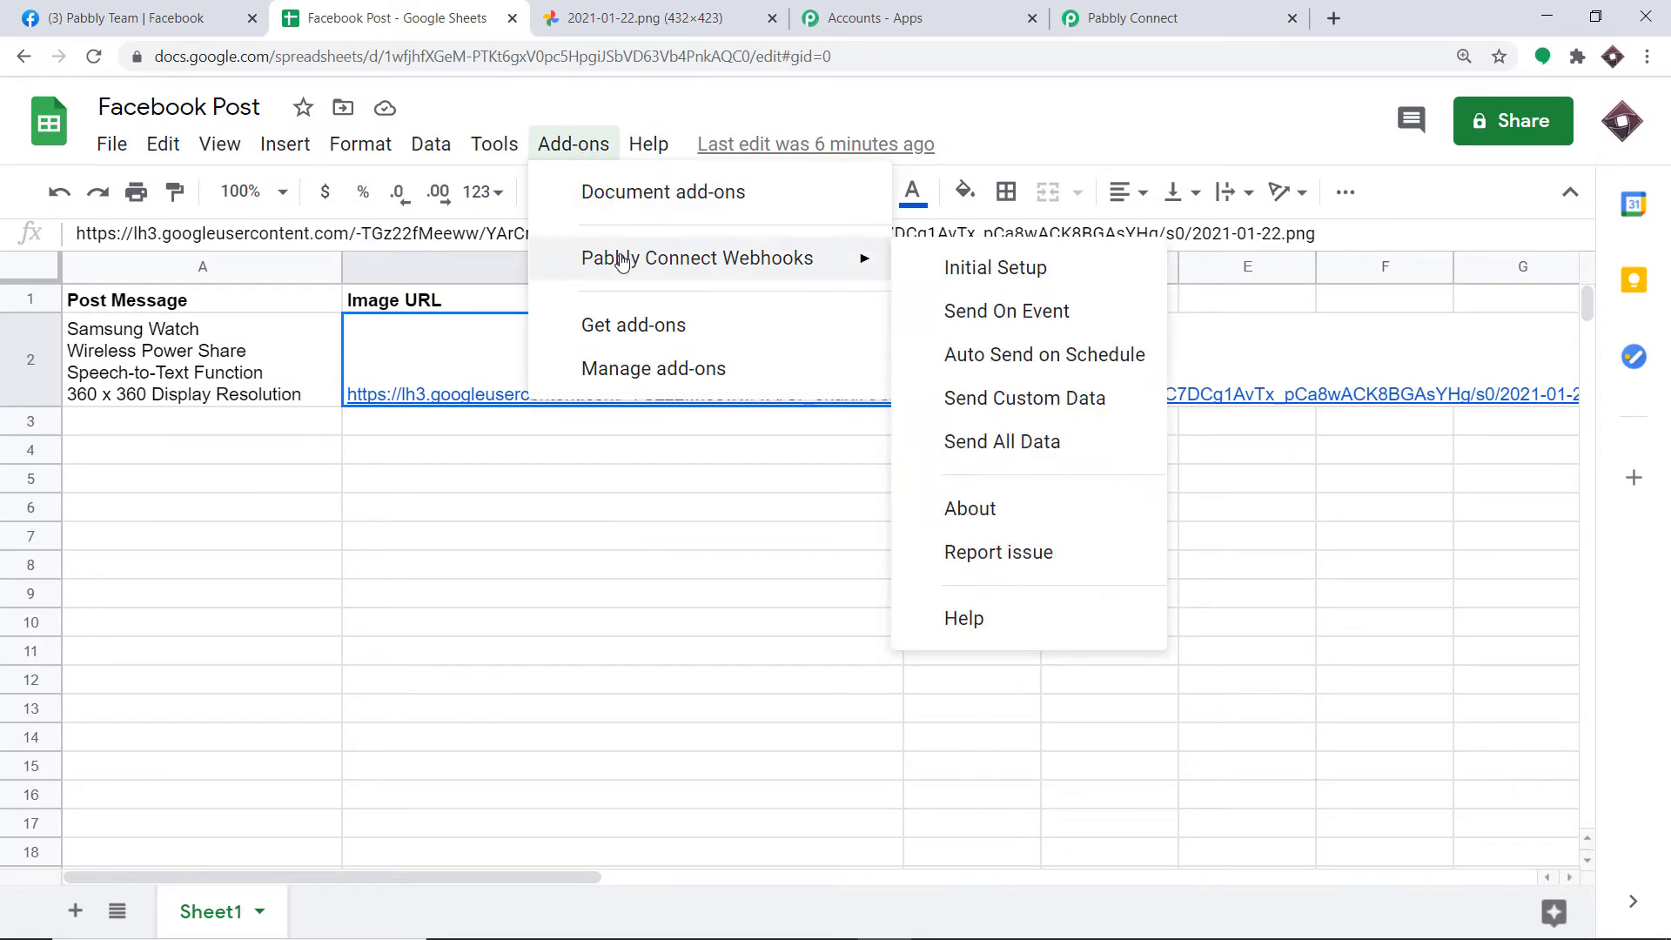
{"action": "left_click", "coordinate": [969, 271]}
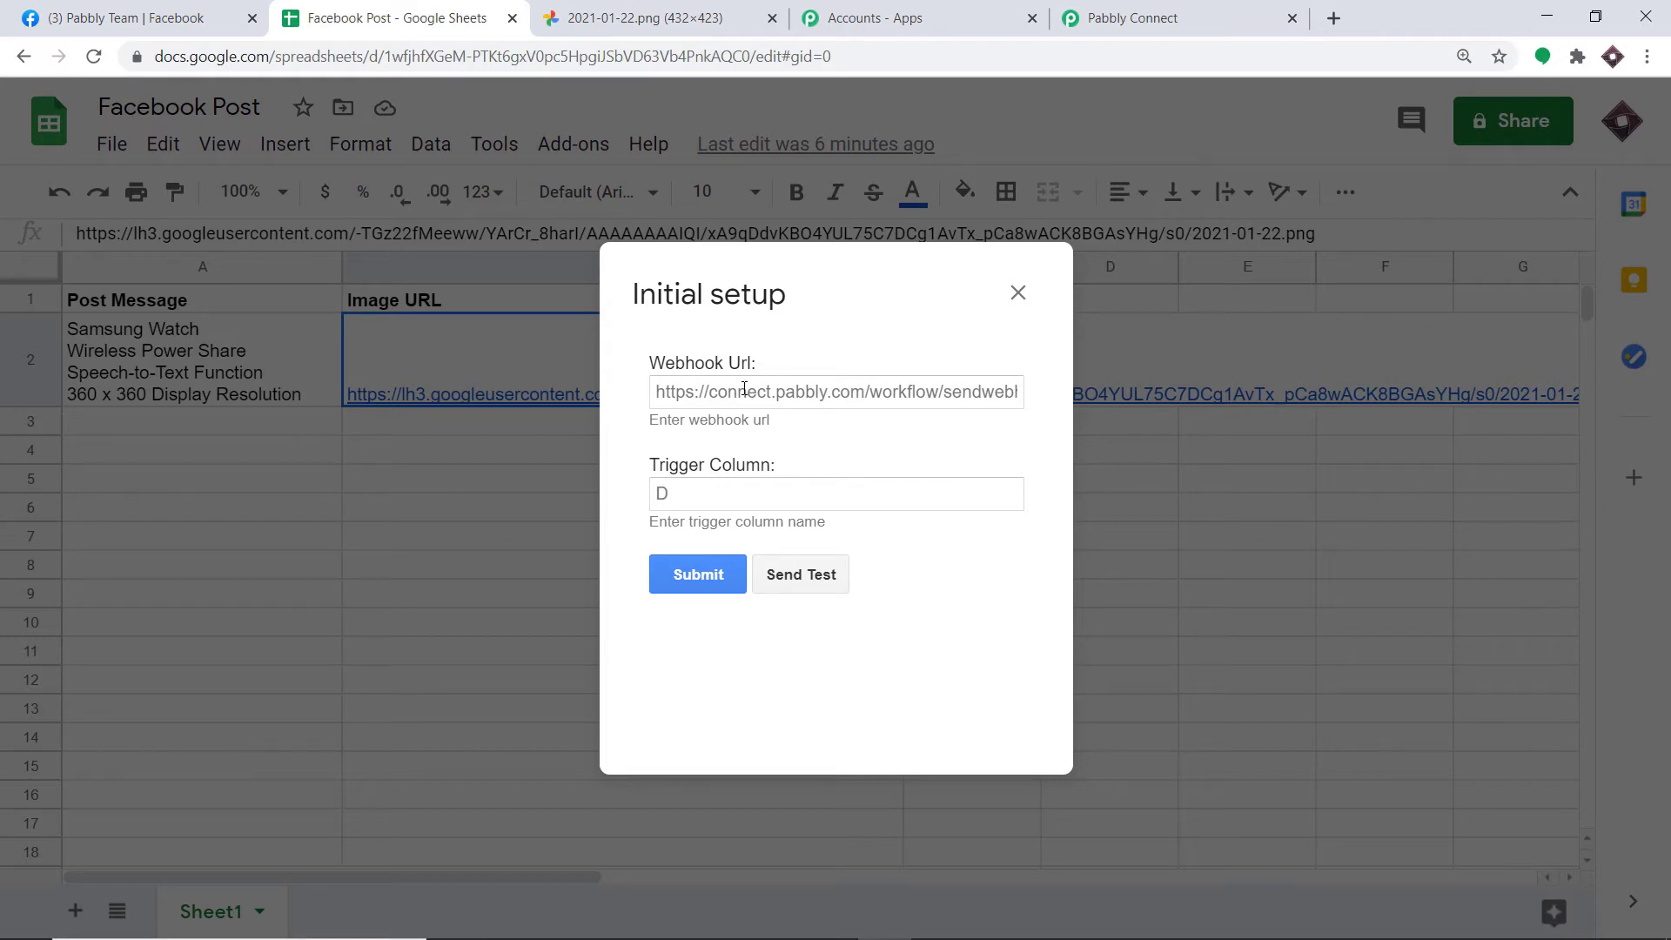
{"action": "left_click", "coordinate": [1173, 11]}
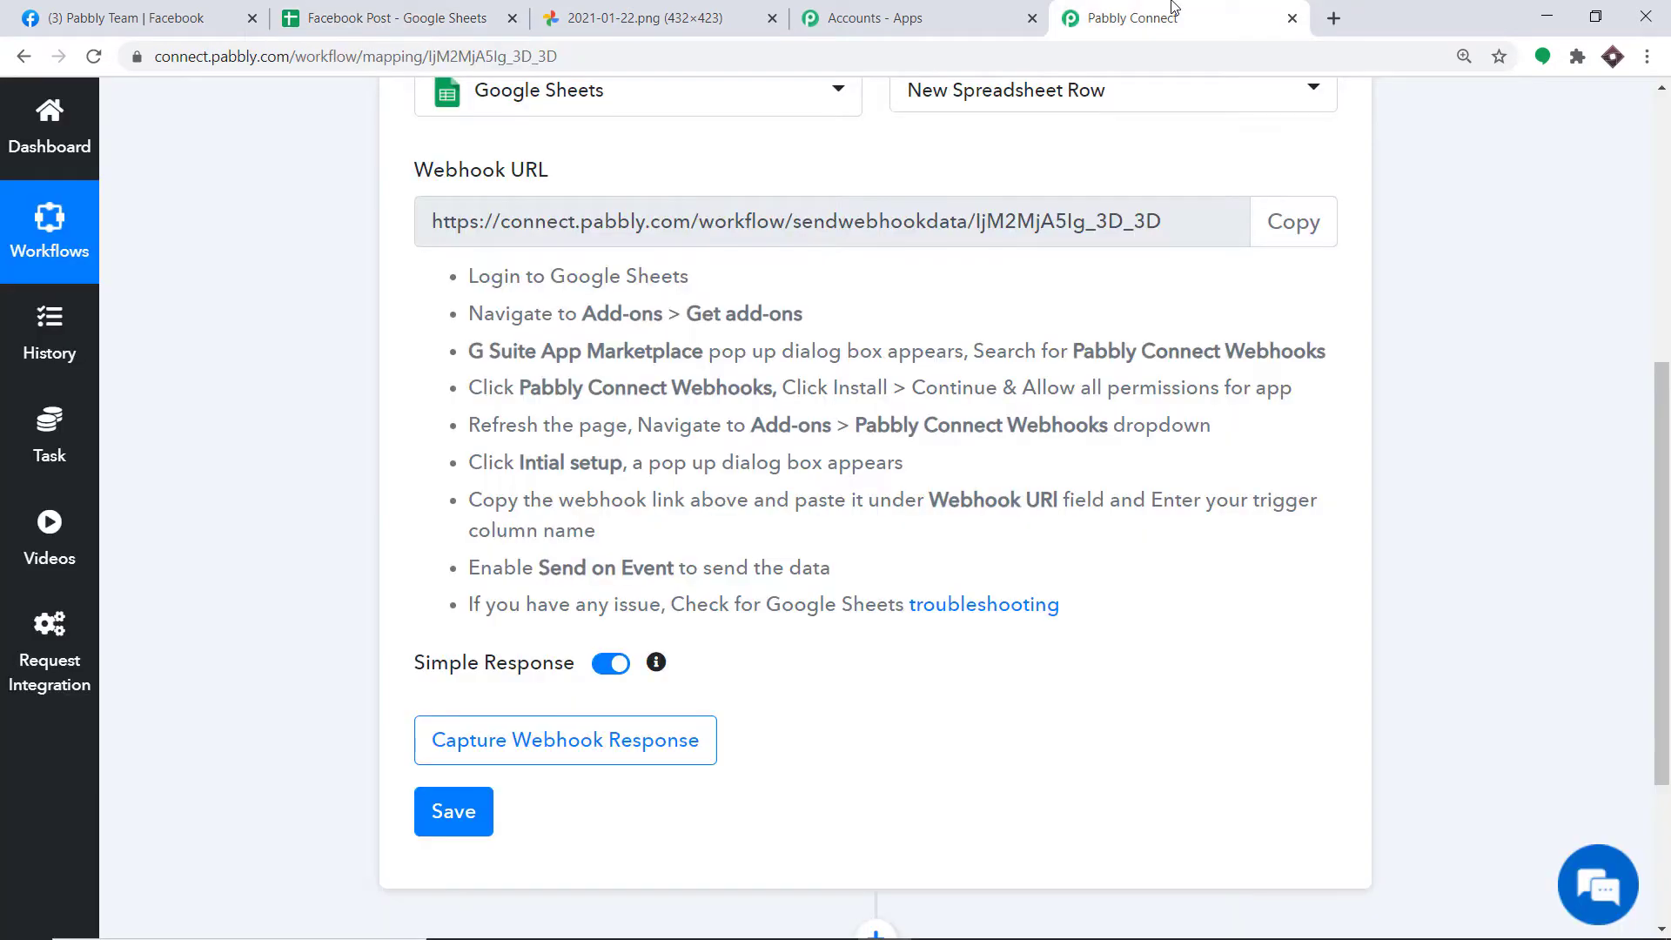
{"action": "left_click", "coordinate": [1293, 221]}
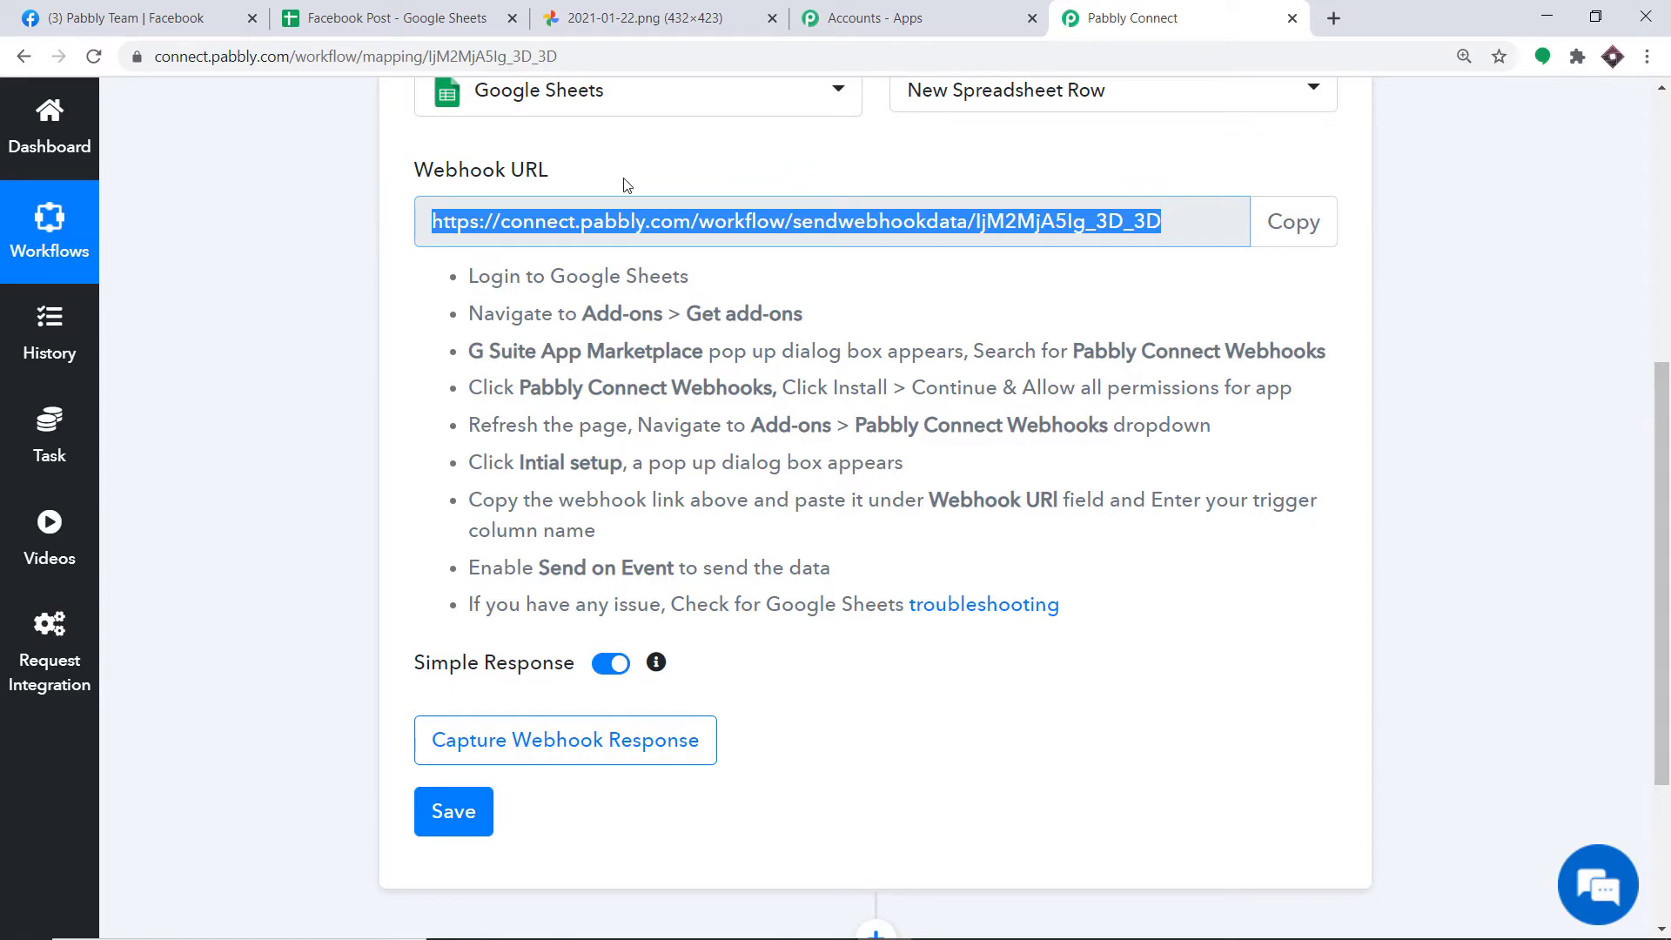
{"action": "key", "text": "ctrl+2"}
{"action": "left_click", "coordinate": [732, 388]}
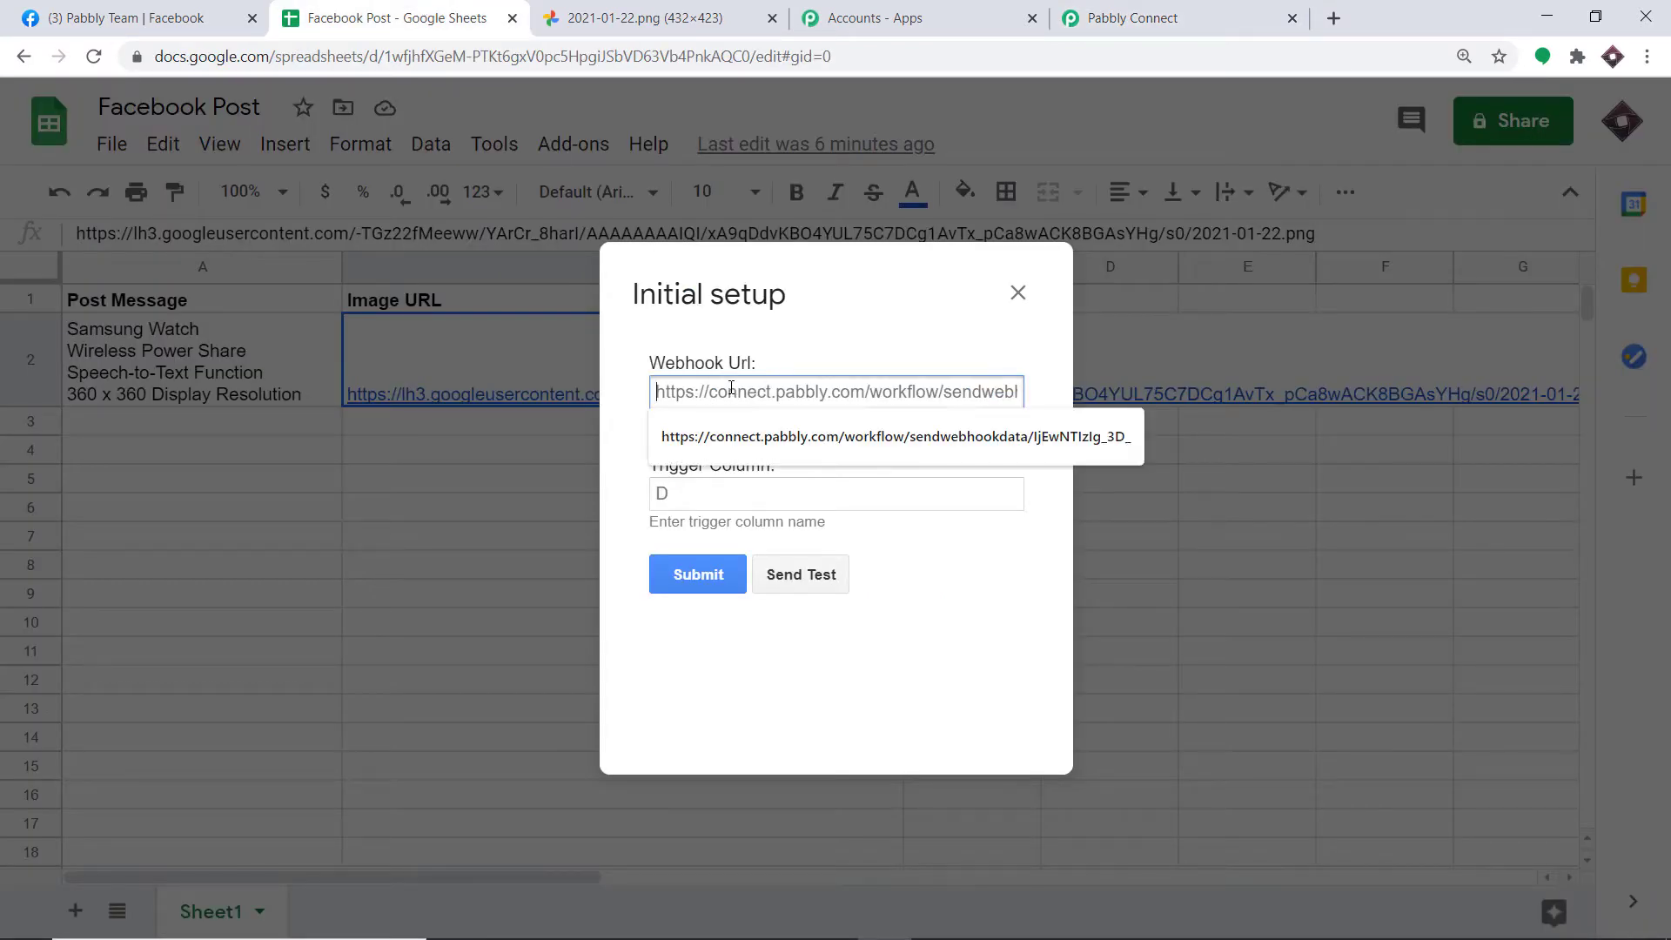
{"action": "right_click", "coordinate": [732, 388]}
{"action": "left_click", "coordinate": [809, 550]}
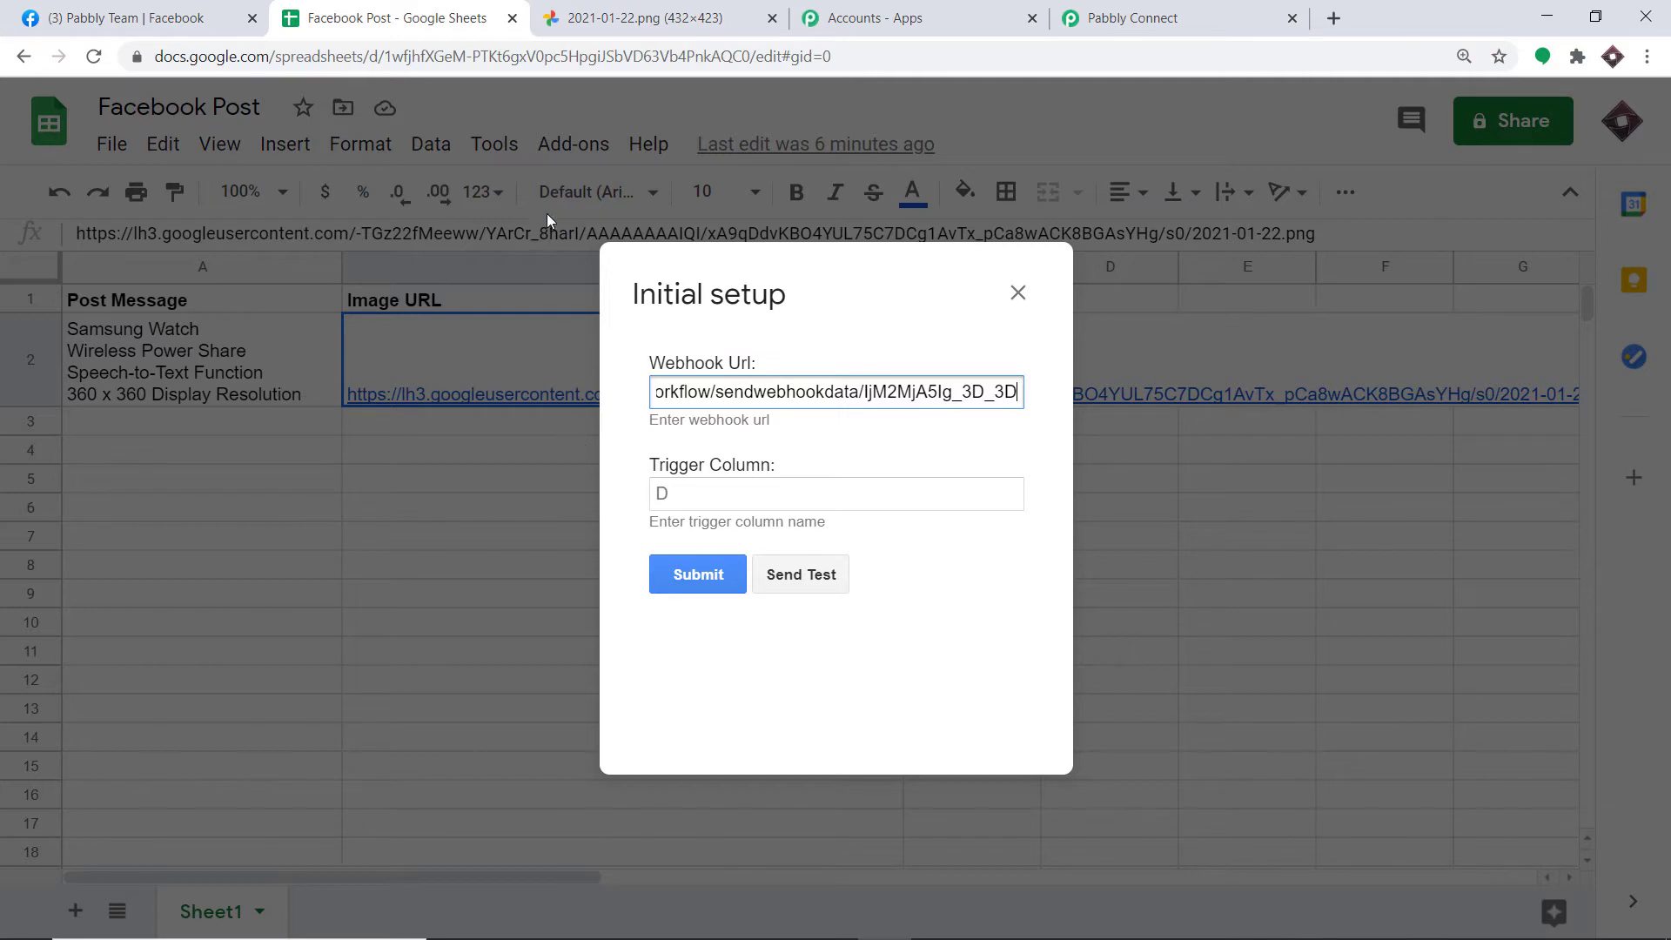
{"action": "left_click", "coordinate": [667, 496]}
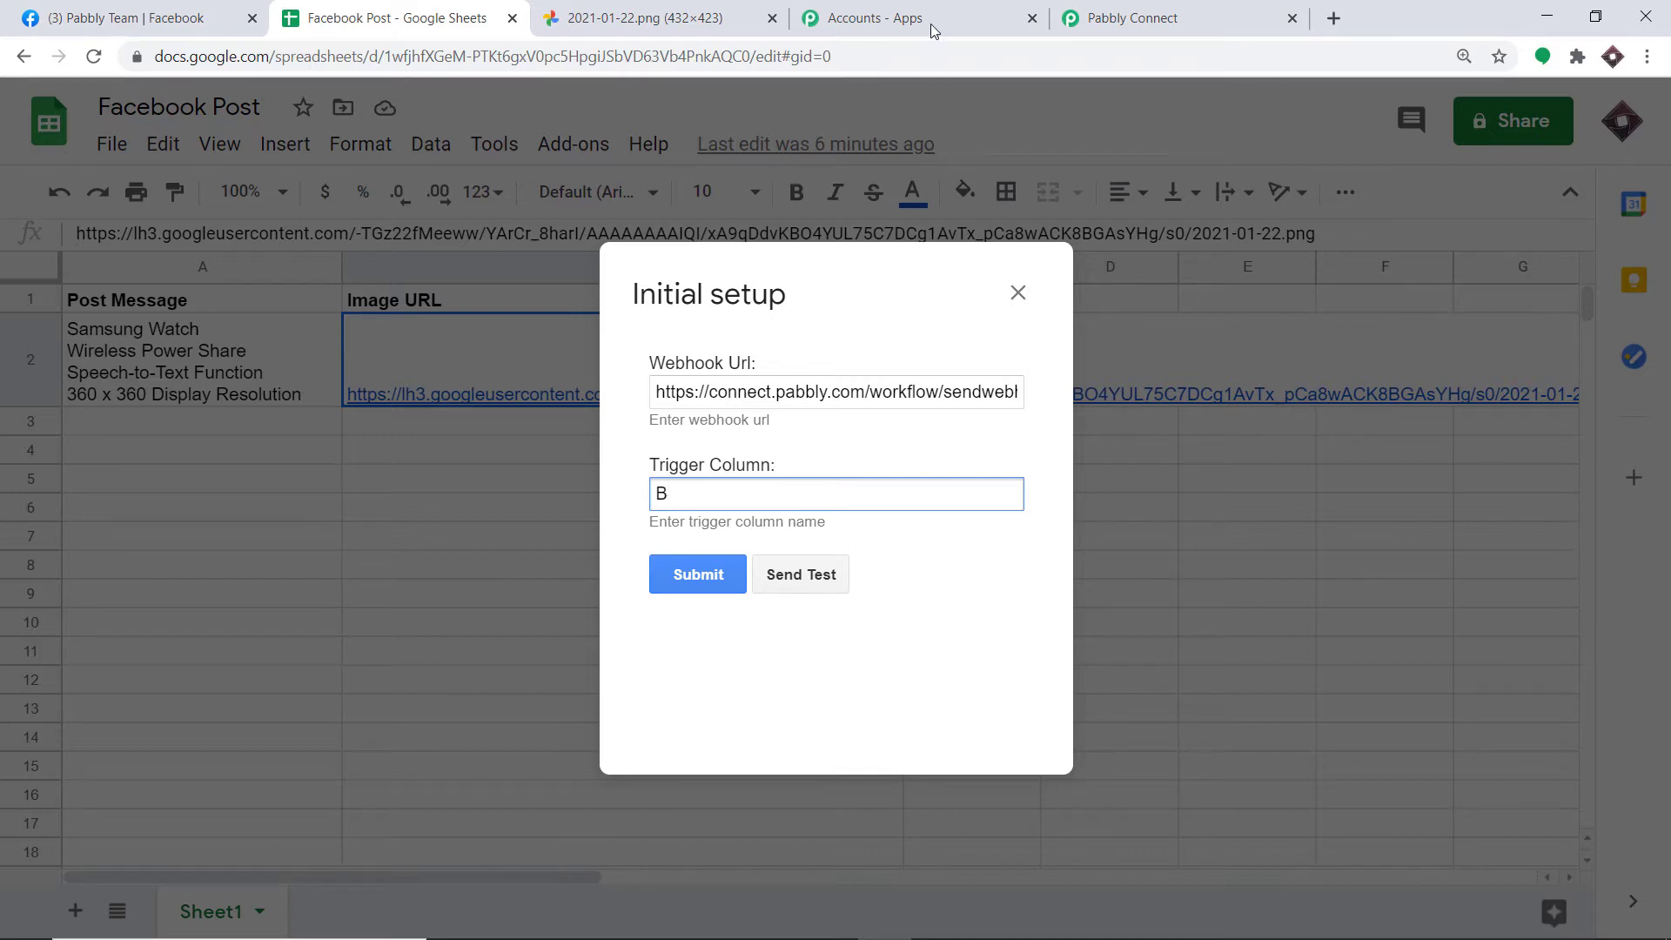
Step: Switch to the Pabbly Connect workflow and start capturing the webhook response for the Google Sheets trigger
{"action": "left_click", "coordinate": [1087, 19]}
{"action": "scroll", "coordinate": [867, 202], "scroll_direction": "down", "scroll_amount": 3}
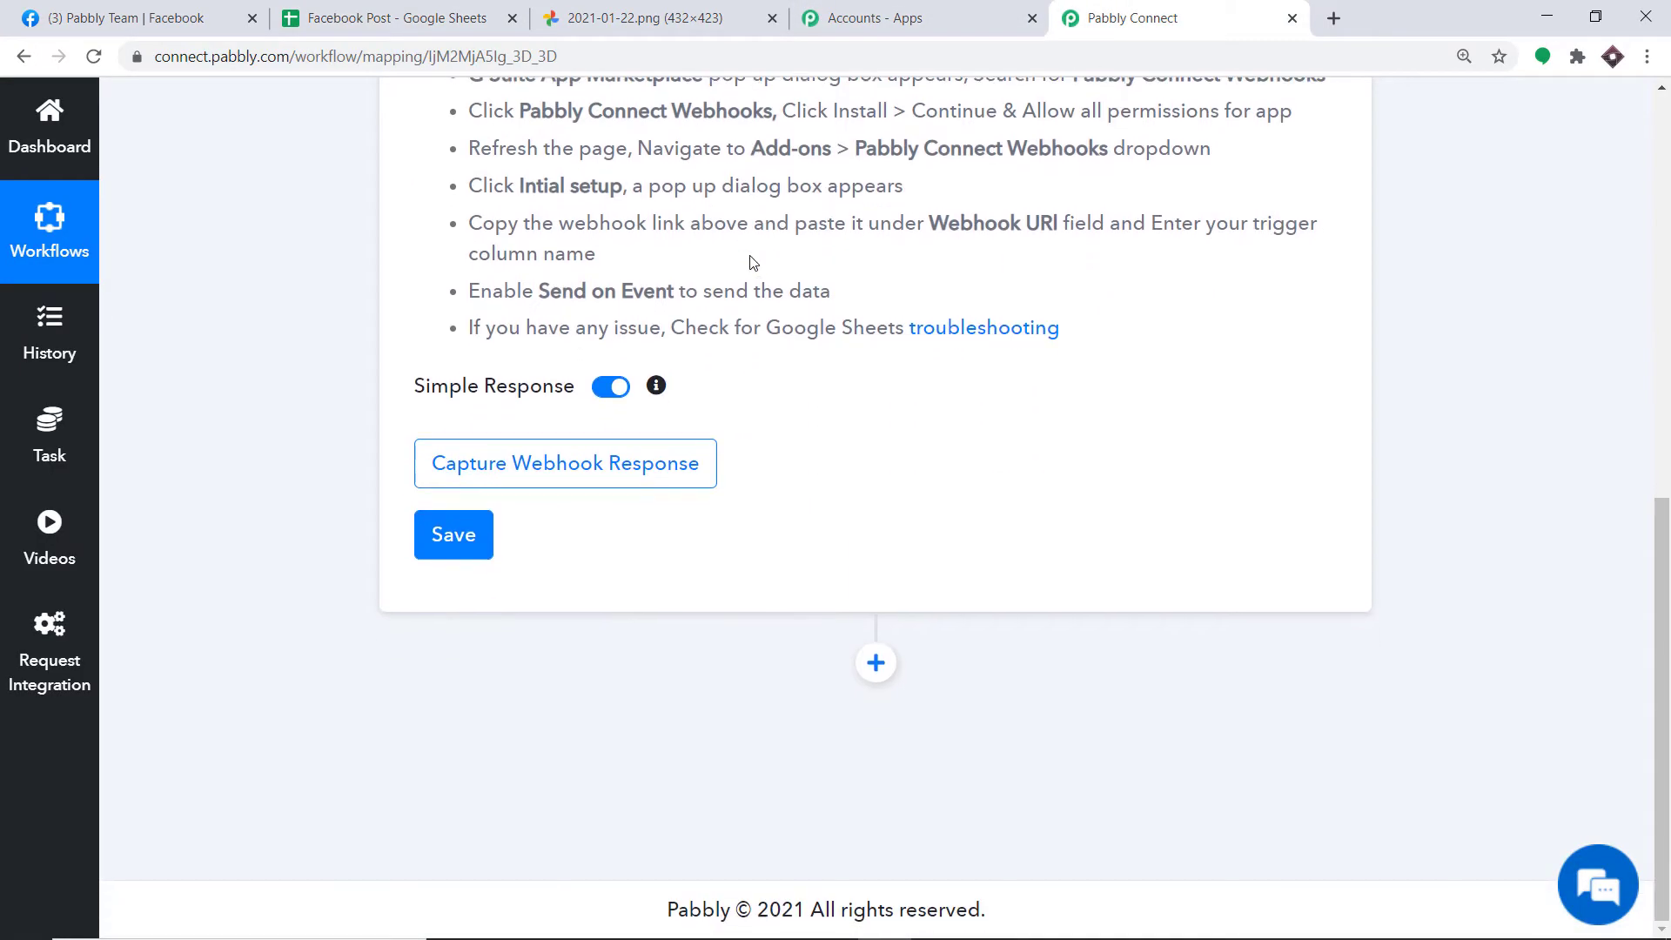
{"action": "left_click", "coordinate": [677, 463]}
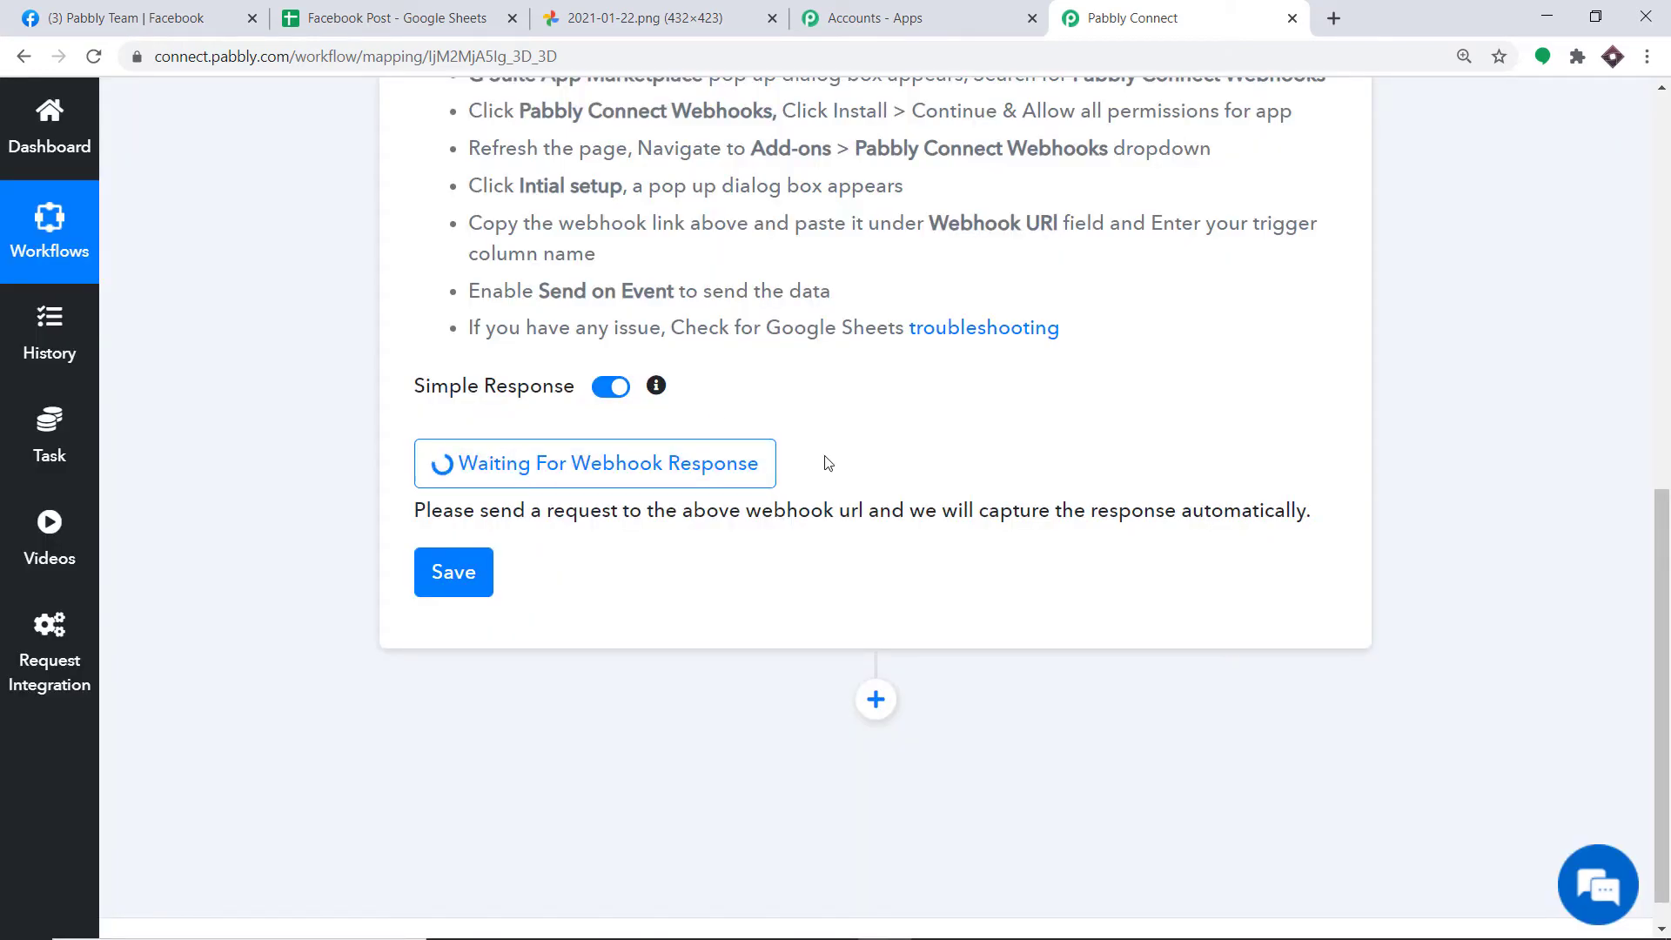
Step: Switch to the Facebook Post Google Sheet, send test data from the Initial setup dialog, and return to the Pabbly Connect workflow
{"action": "left_click", "coordinate": [370, 10]}
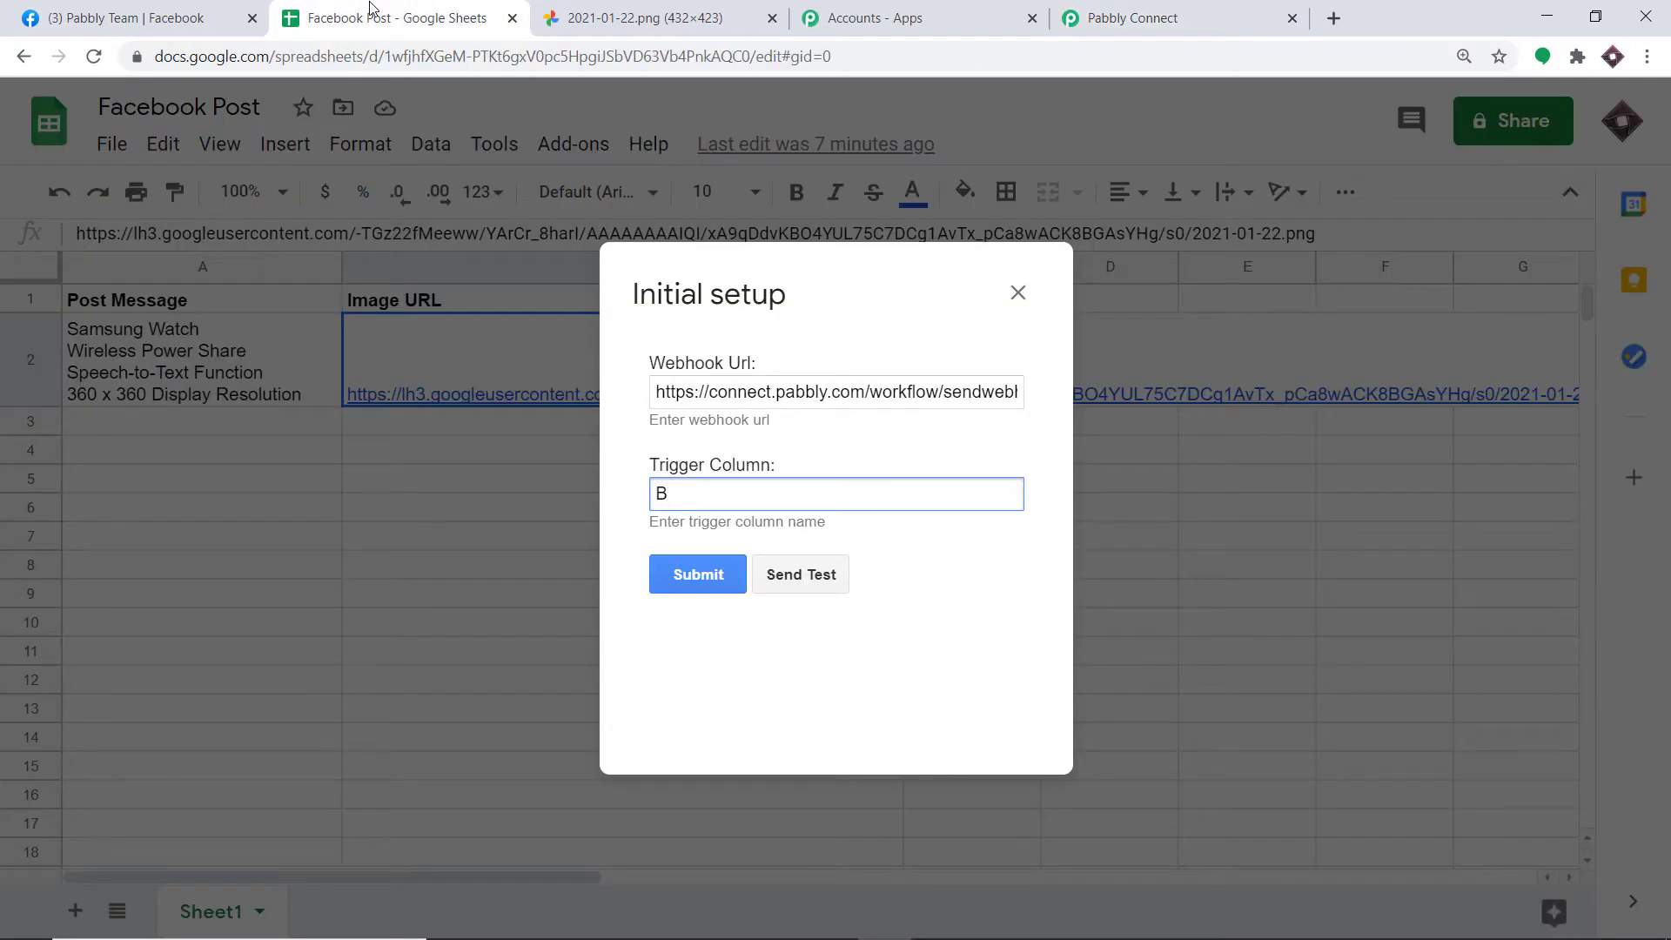
{"action": "left_click", "coordinate": [799, 578]}
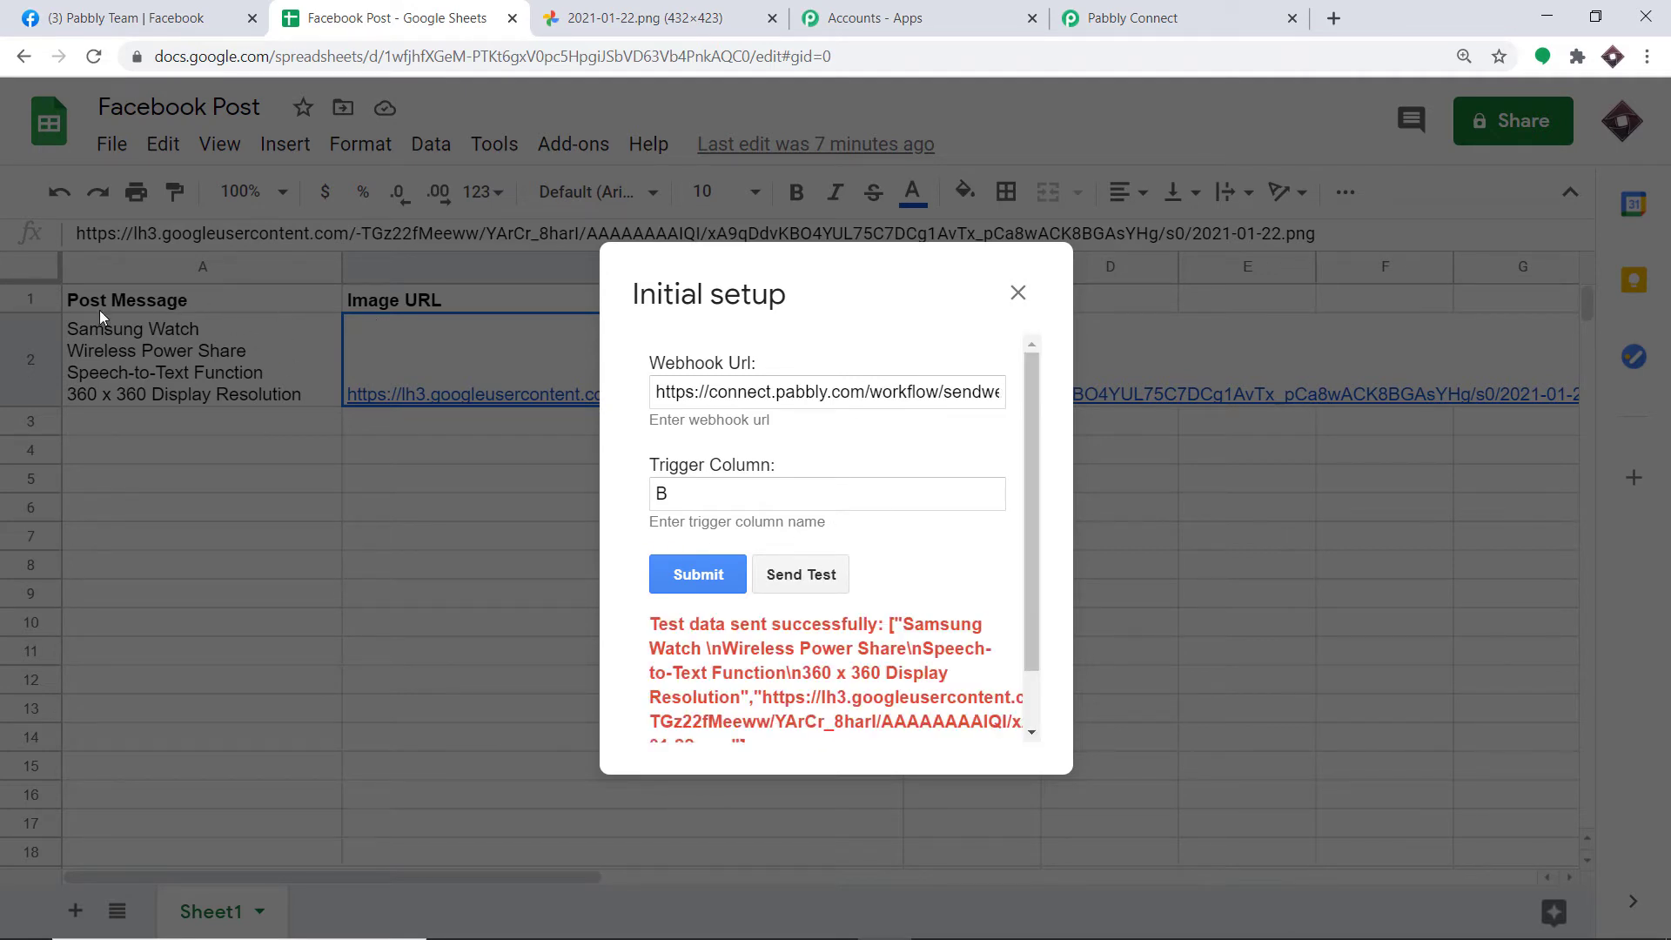
{"action": "left_click", "coordinate": [1130, 16]}
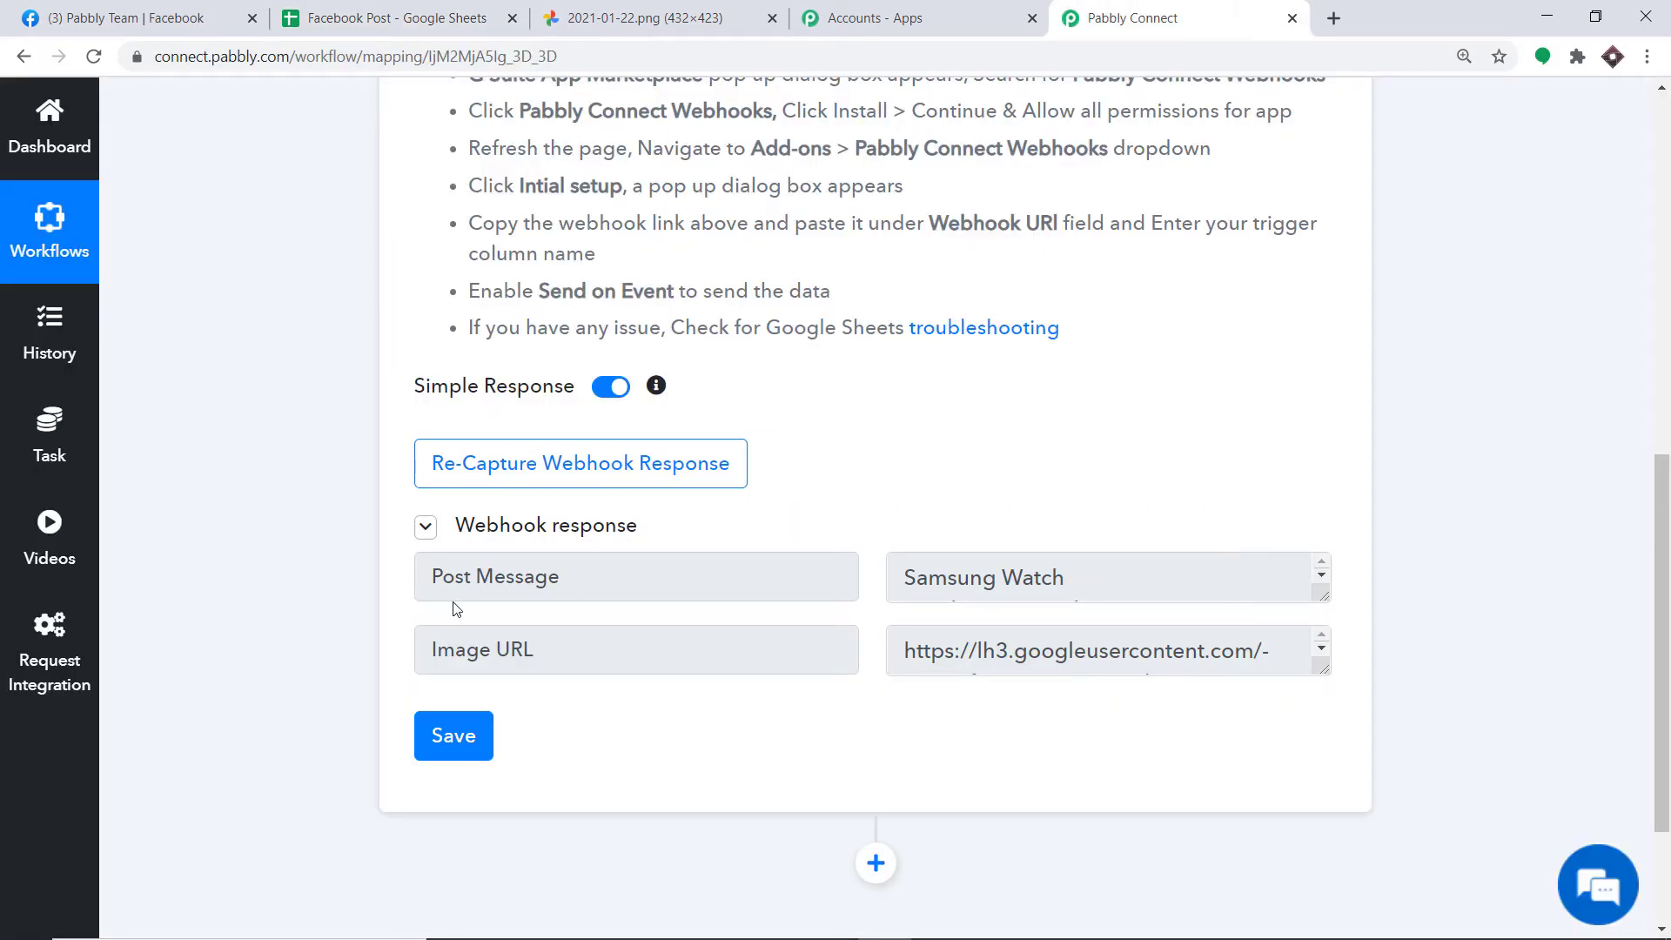
Step: Compare the captured Post Message and Image URL with the Google Sheet, enlarging both response fields to show their full content
{"action": "left_click", "coordinate": [418, 16]}
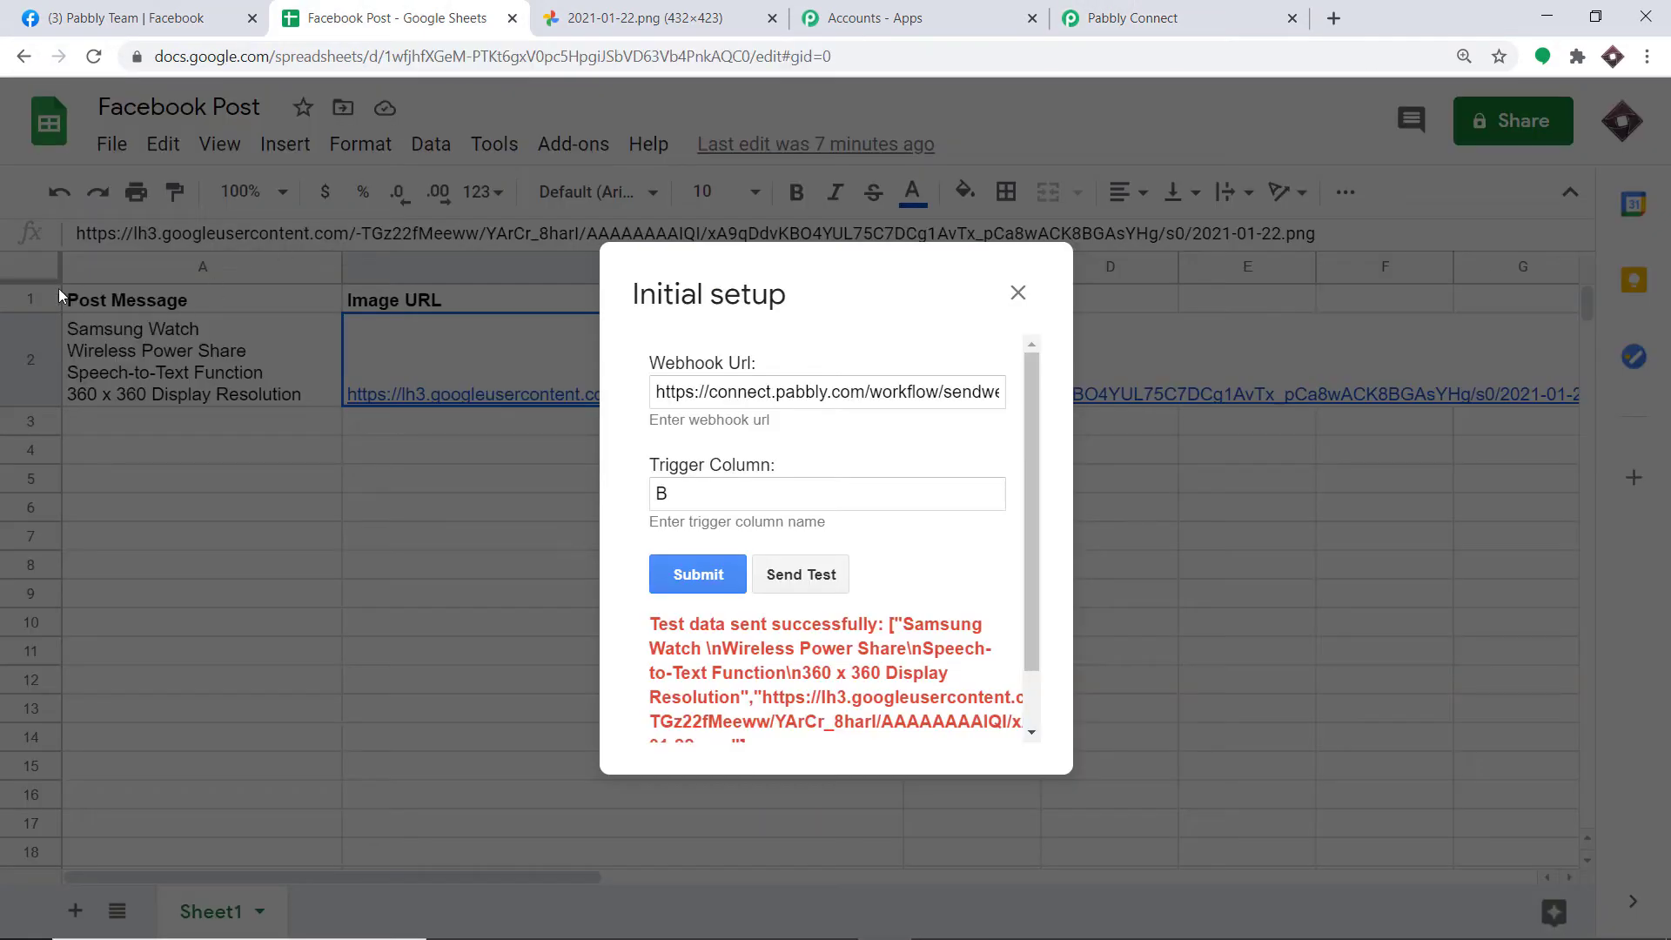
{"action": "left_click", "coordinate": [1194, 7]}
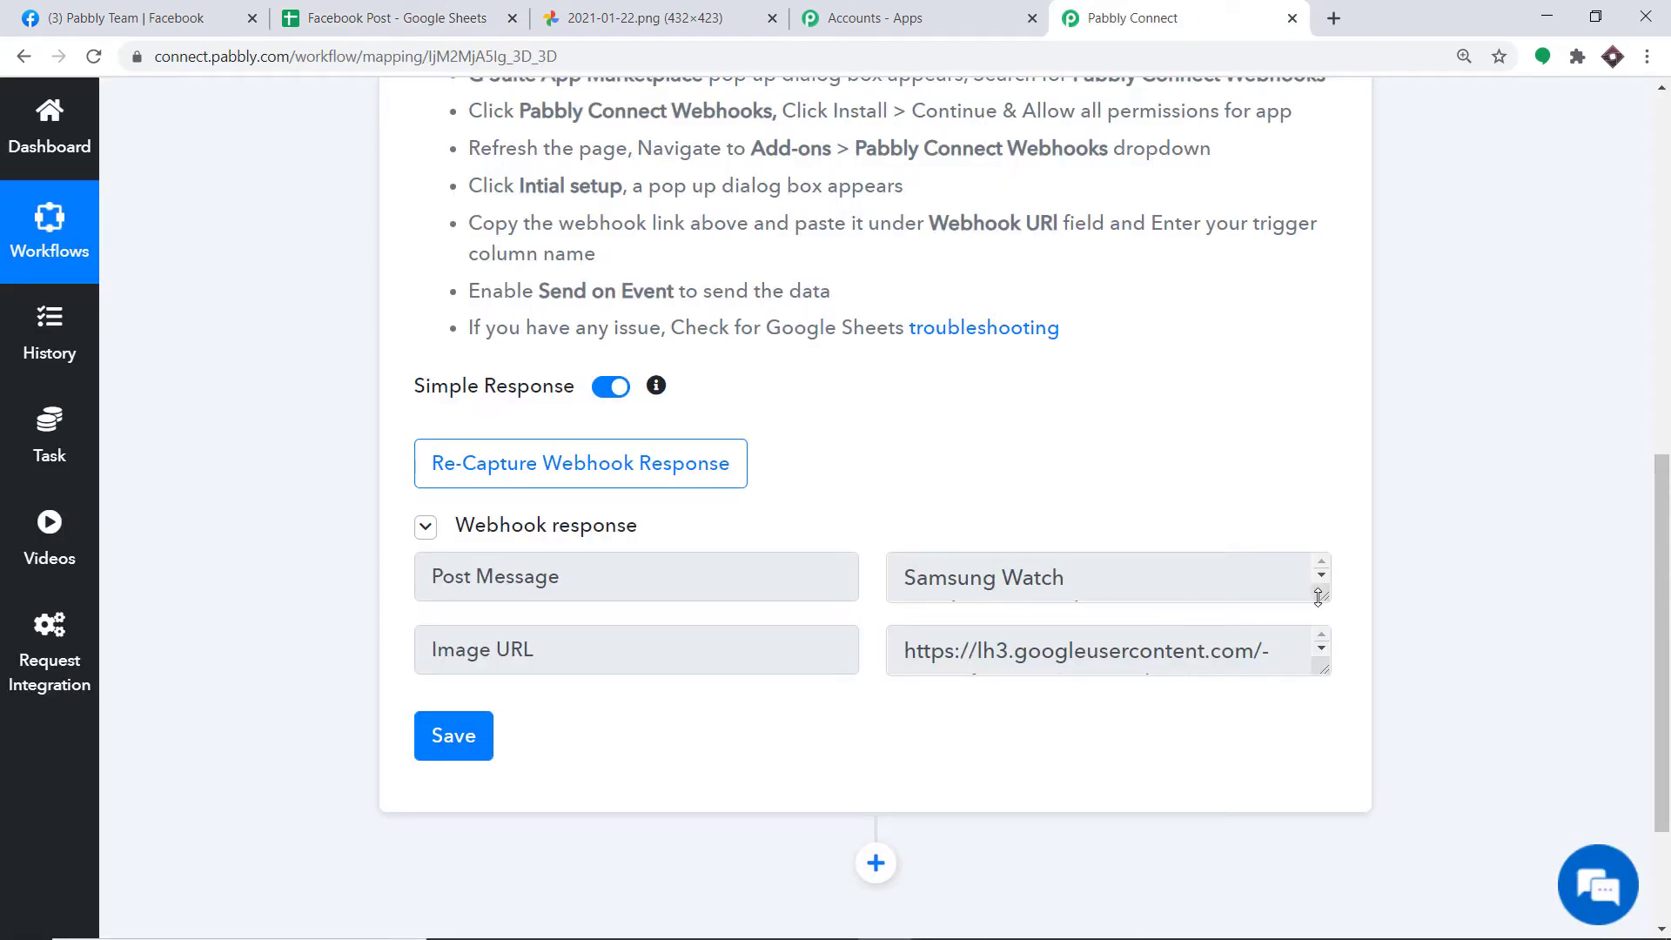
{"action": "left_click_drag", "start_coordinate": [1323, 599], "coordinate": [1329, 717]}
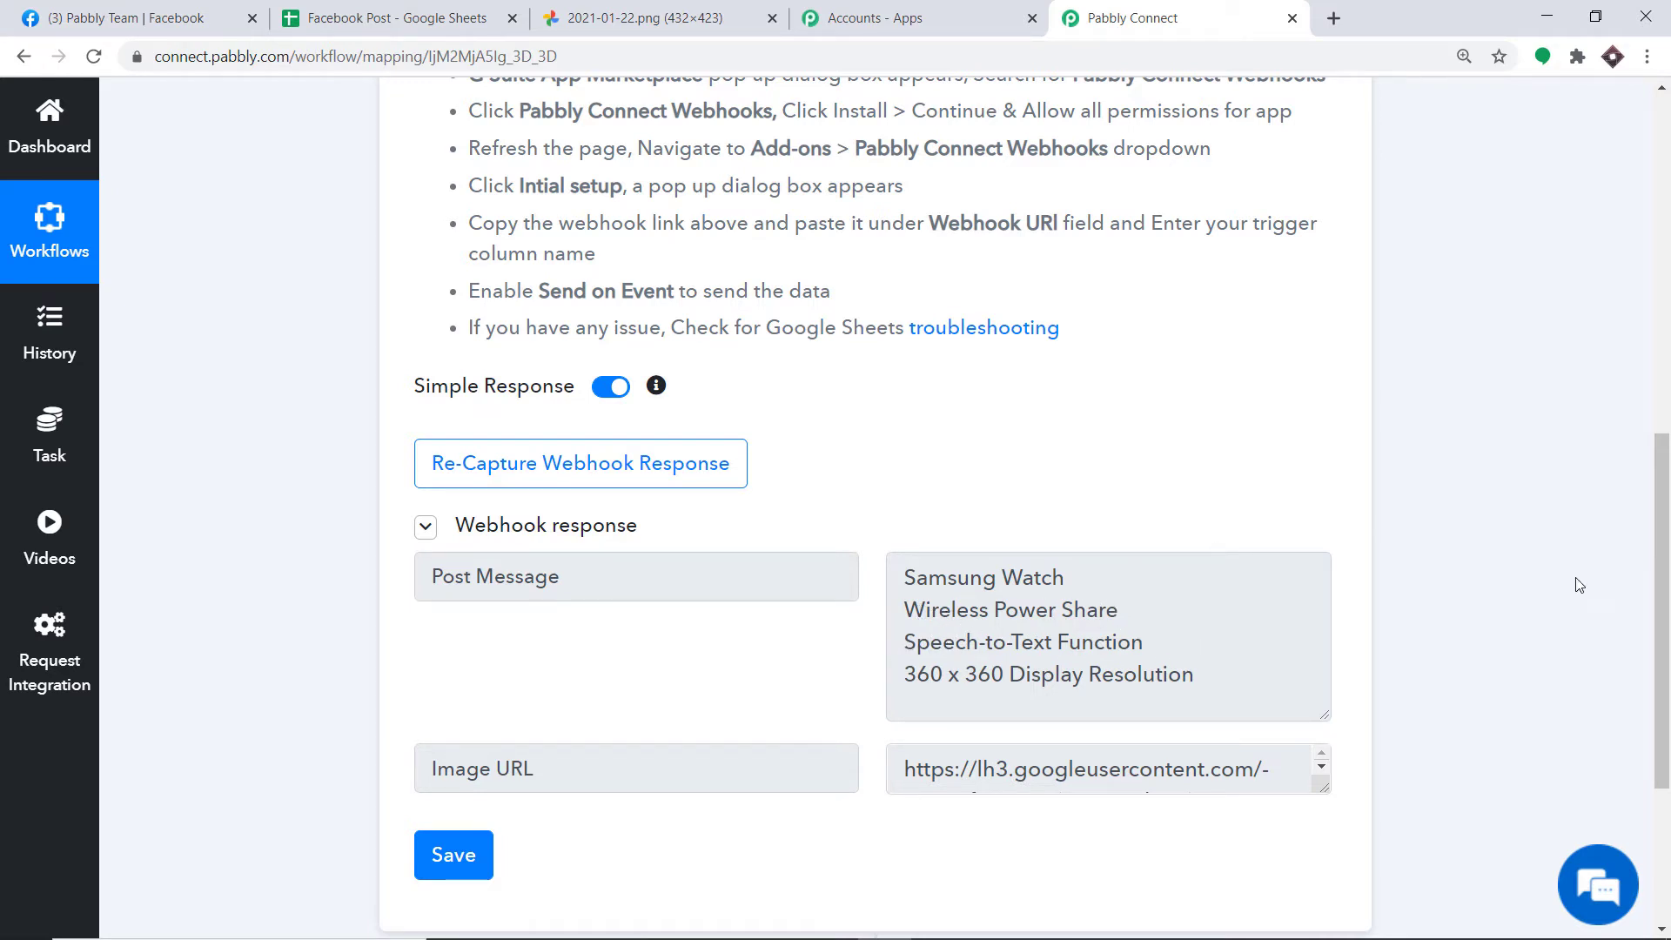
{"action": "scroll", "coordinate": [1580, 585], "scroll_direction": "down", "scroll_amount": 5}
{"action": "left_click", "coordinate": [470, 17]}
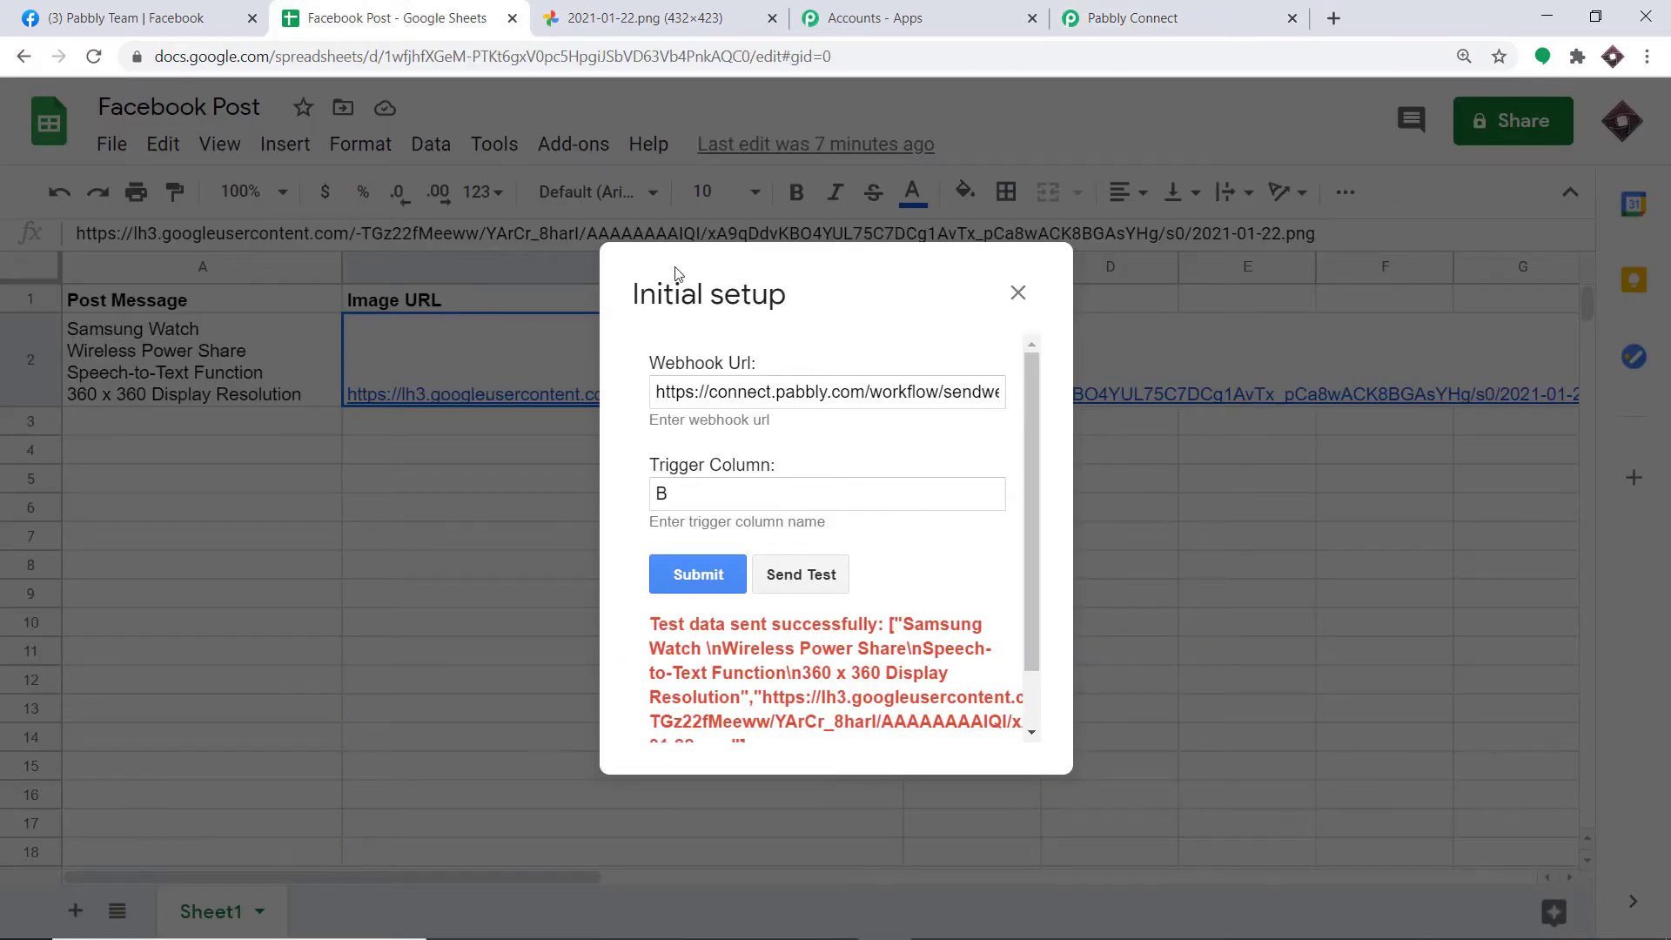
{"action": "left_click", "coordinate": [1131, 18]}
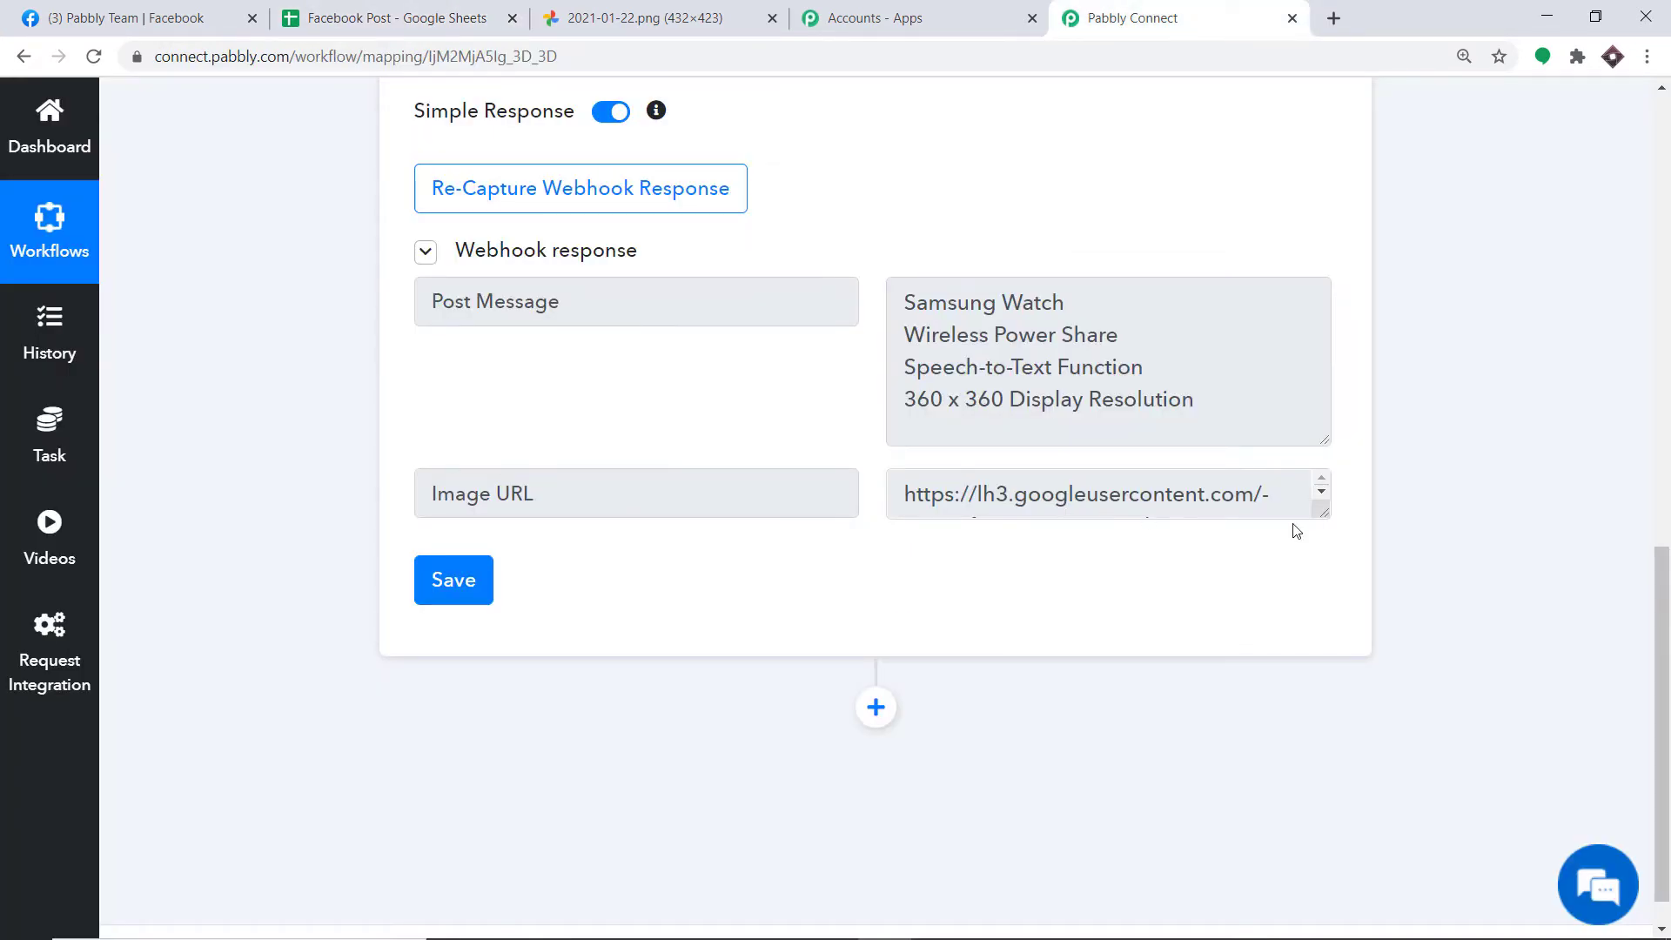
{"action": "left_click_drag", "start_coordinate": [1323, 514], "coordinate": [1327, 673]}
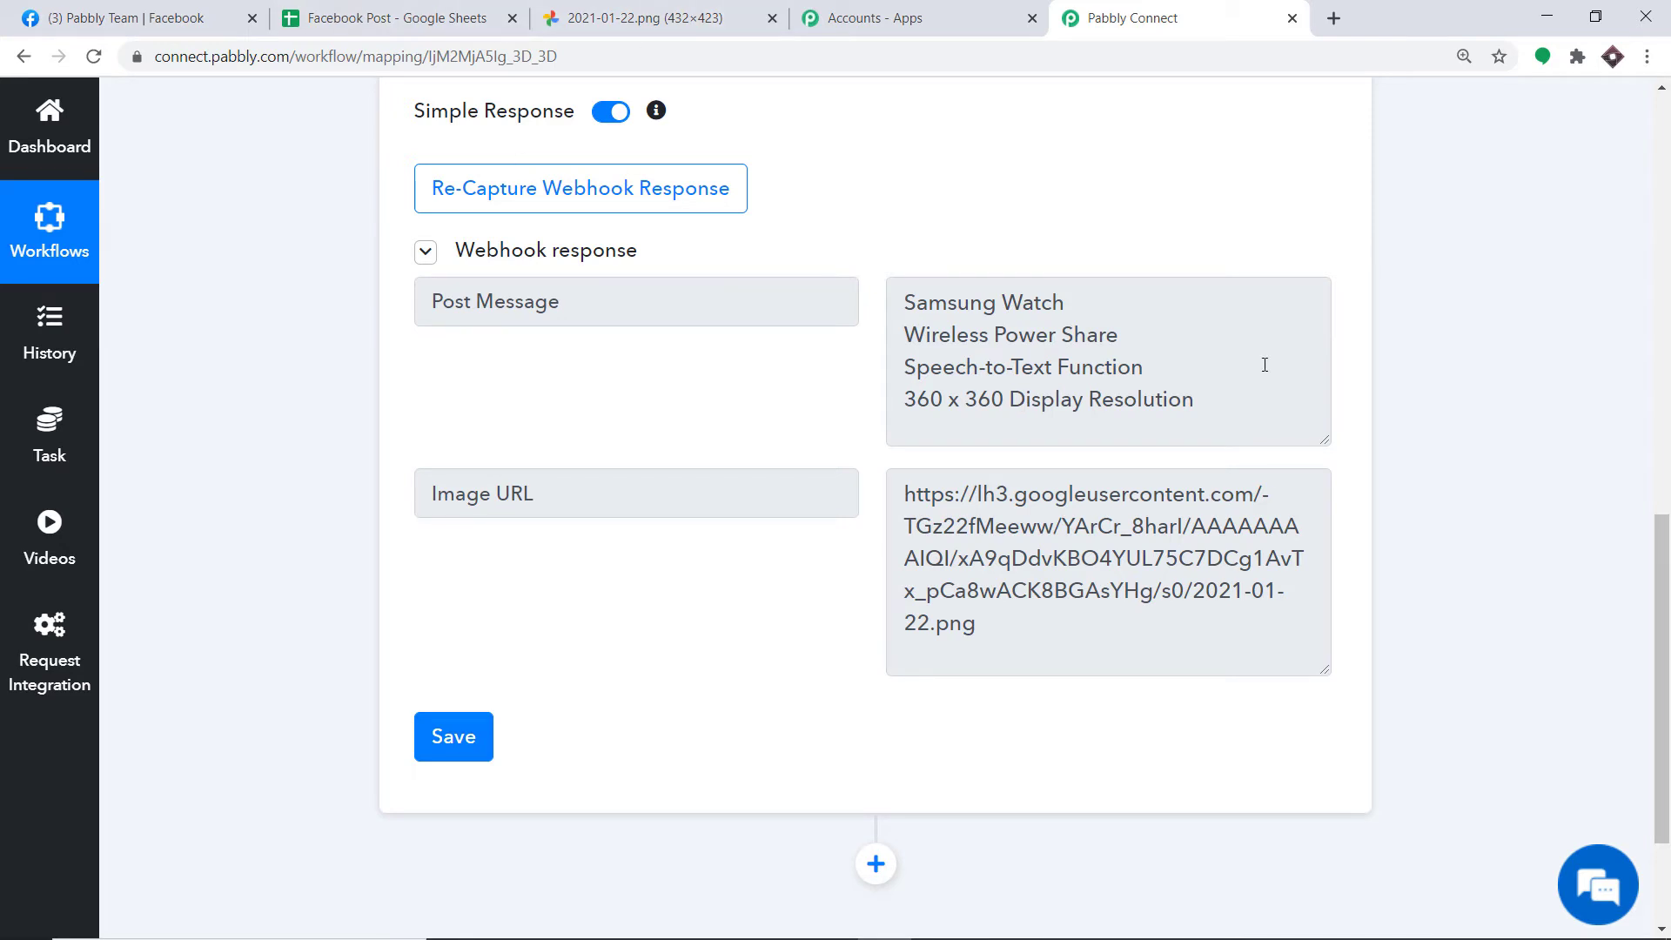
Step: Add an action step below the Google Sheets trigger and choose Facebook Pages as its app
{"action": "scroll", "coordinate": [892, 659], "scroll_direction": "down", "scroll_amount": 3}
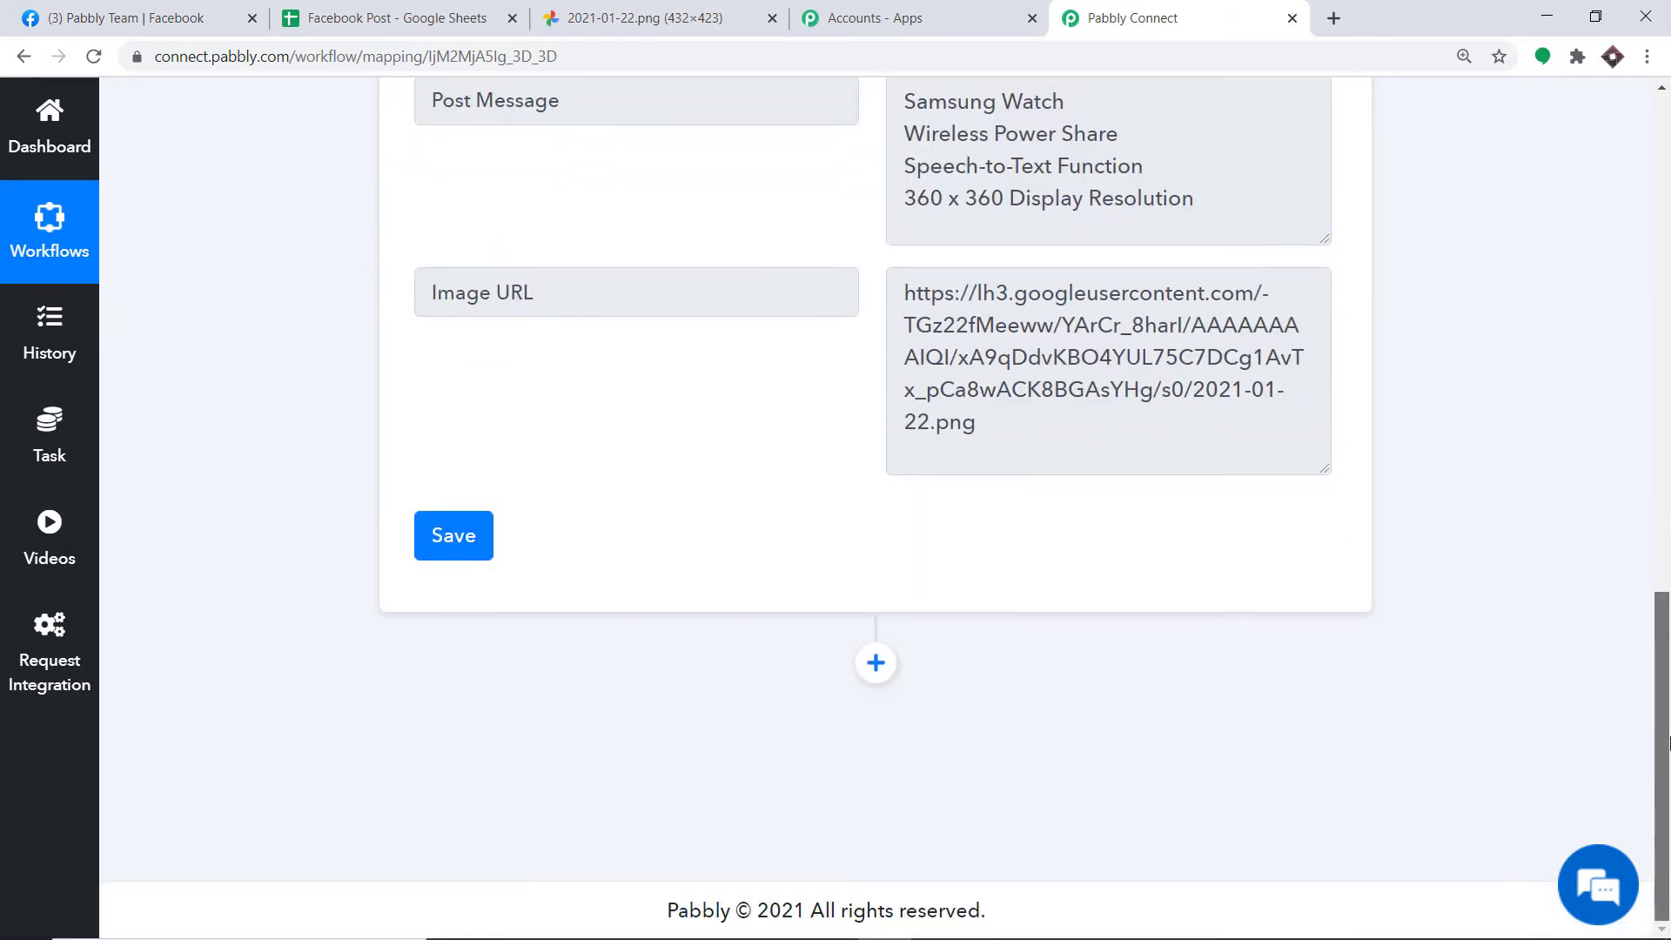
{"action": "left_click", "coordinate": [881, 670]}
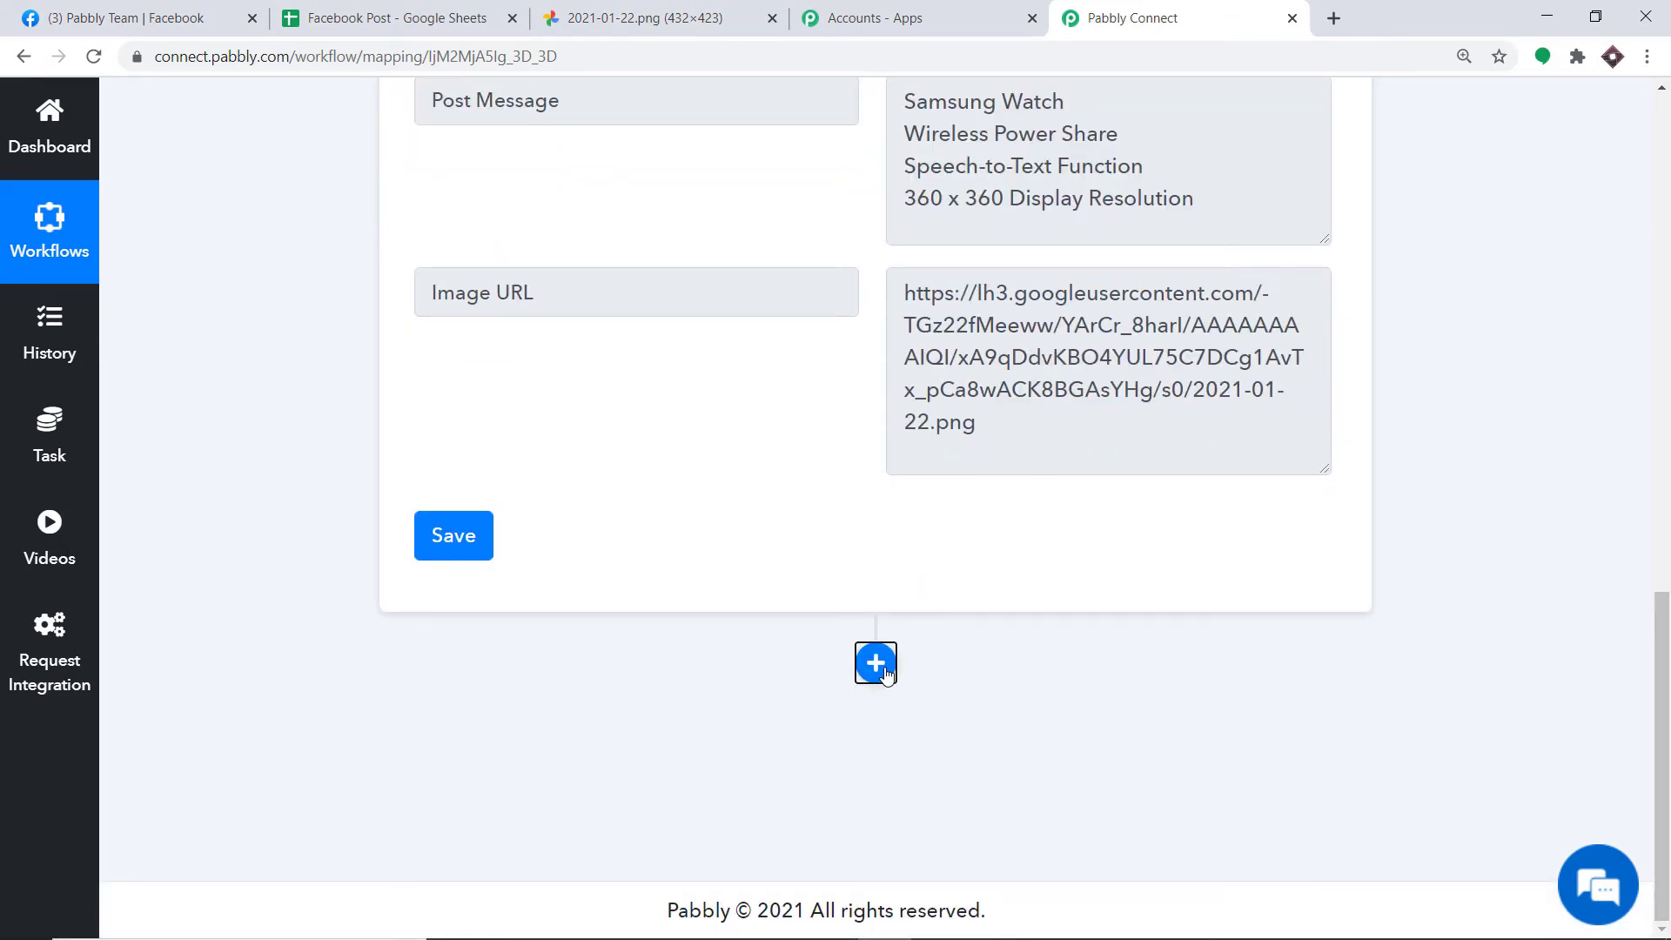
{"action": "scroll", "coordinate": [1050, 413], "scroll_direction": "down", "scroll_amount": 3}
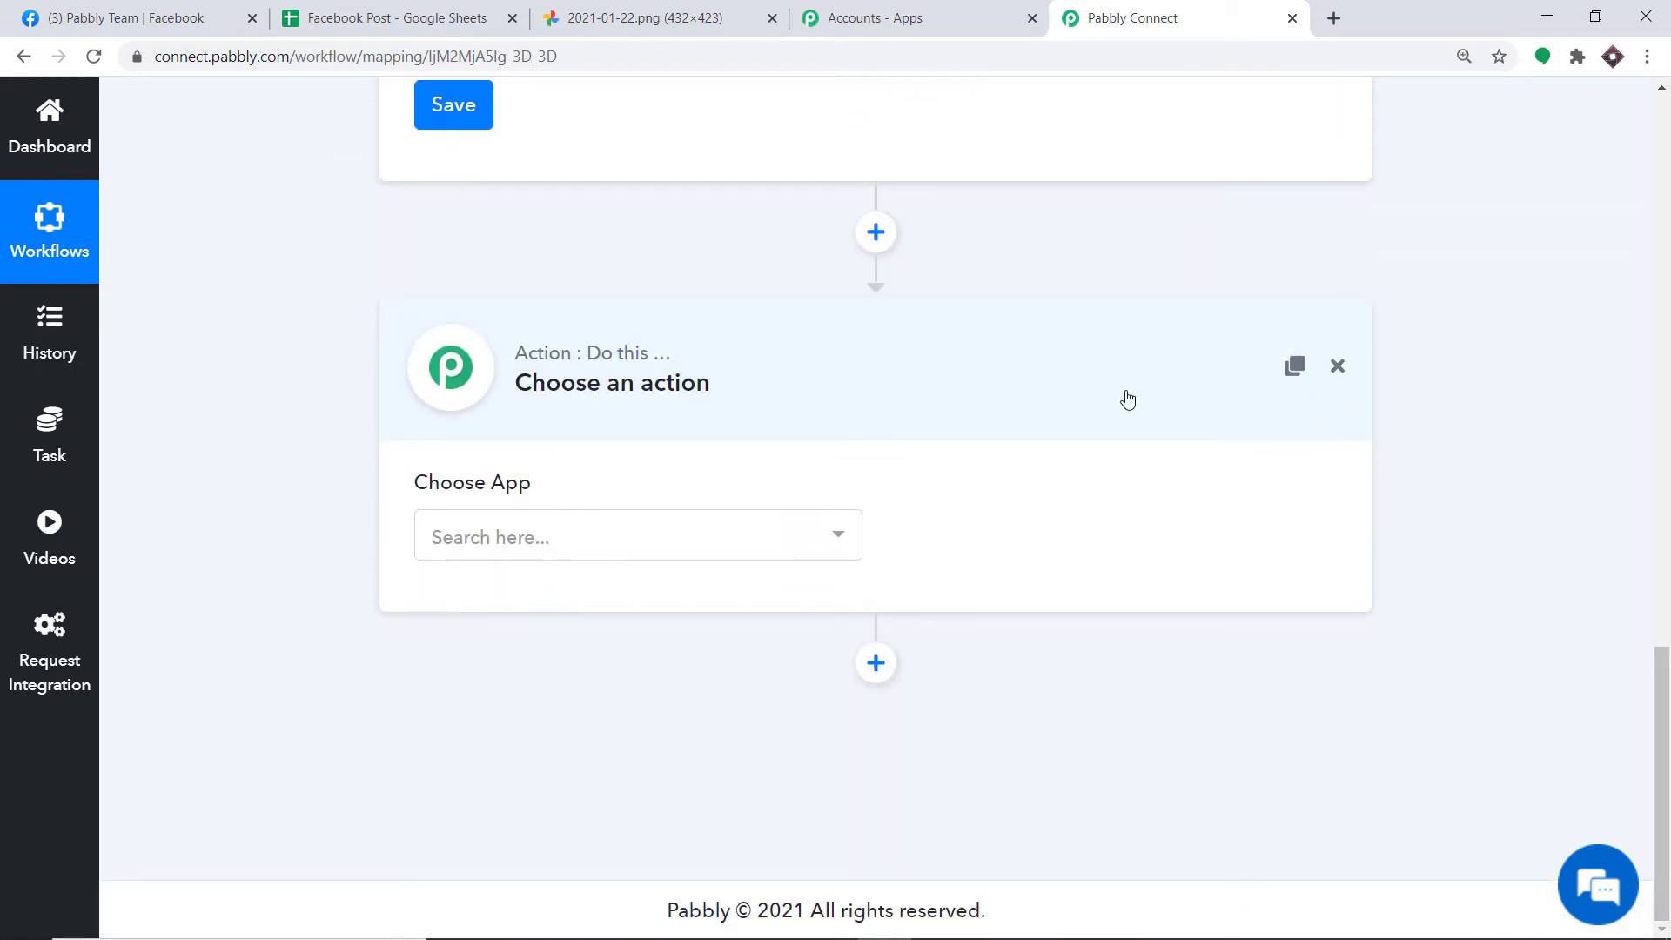
{"action": "left_click", "coordinate": [703, 545]}
{"action": "type", "text": "FACE"}
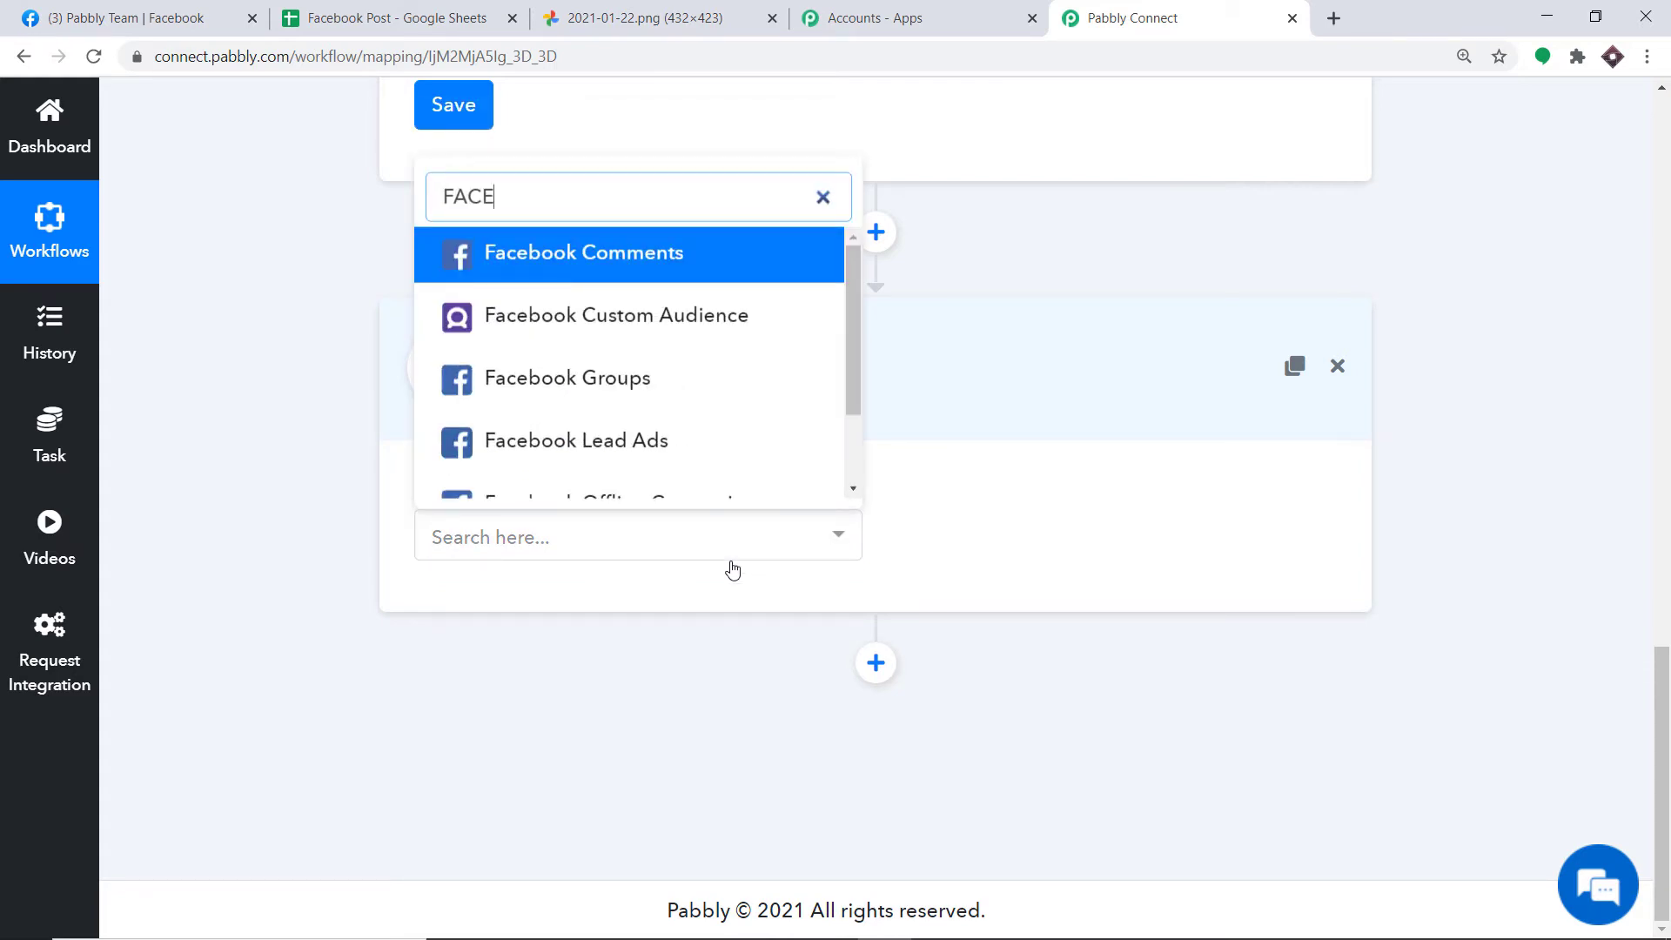
{"action": "scroll", "coordinate": [746, 422], "scroll_direction": "down", "scroll_amount": 2}
{"action": "left_click", "coordinate": [654, 474]}
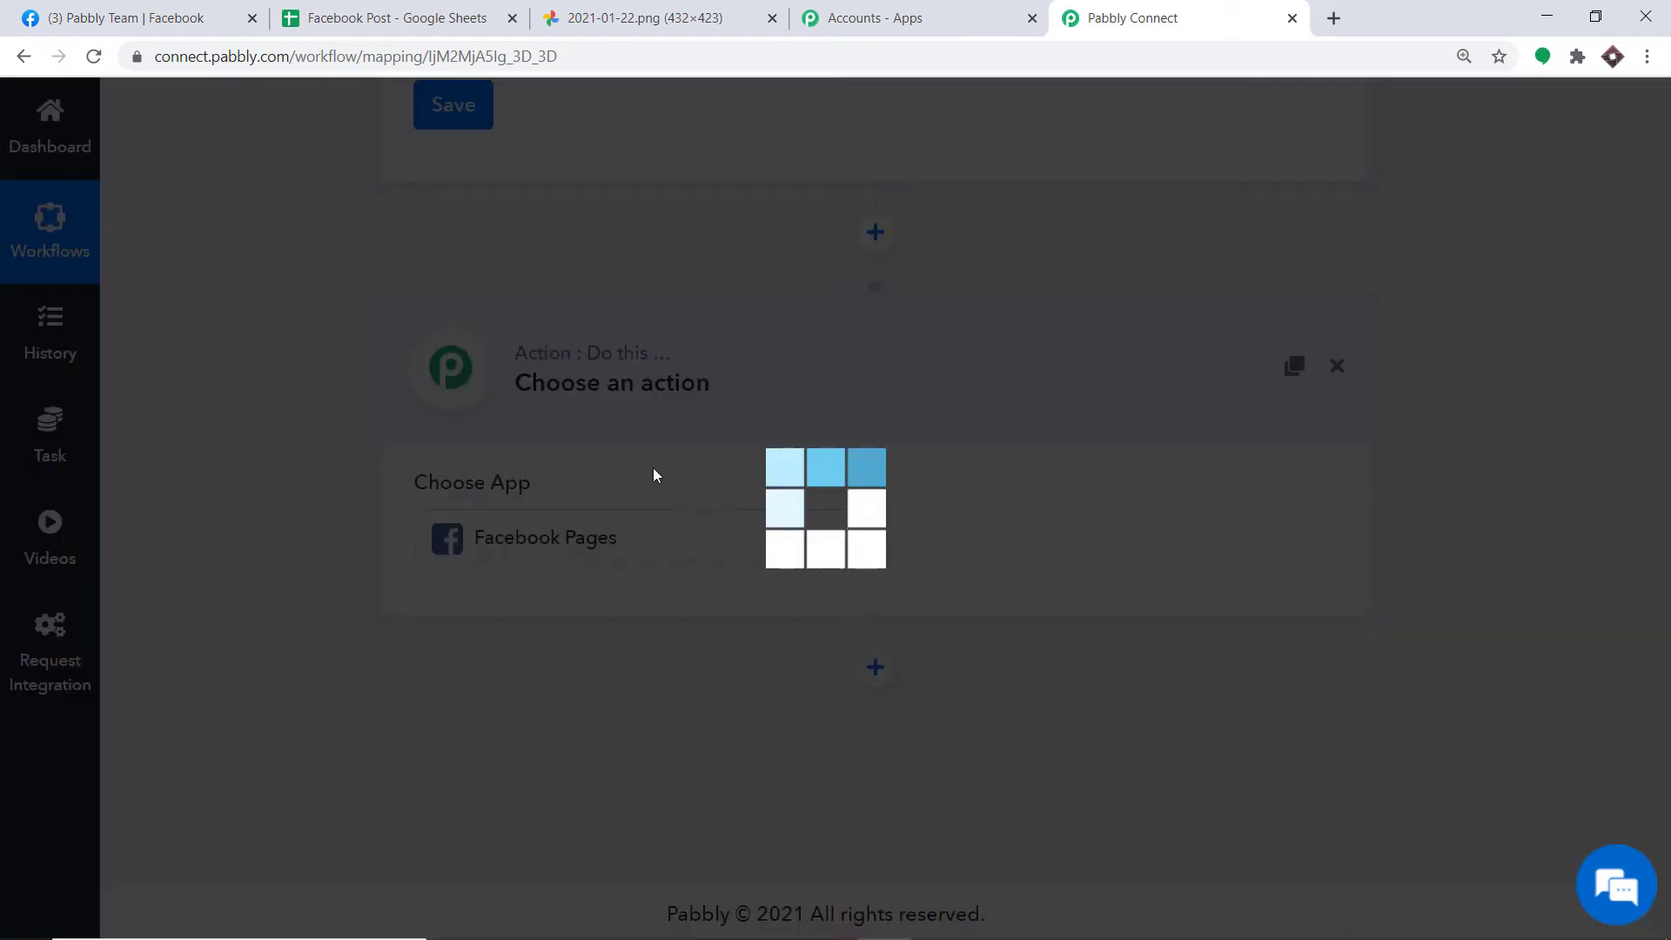
Step: Set the Facebook Pages action event to Create Page Post
{"action": "left_click", "coordinate": [1038, 543]}
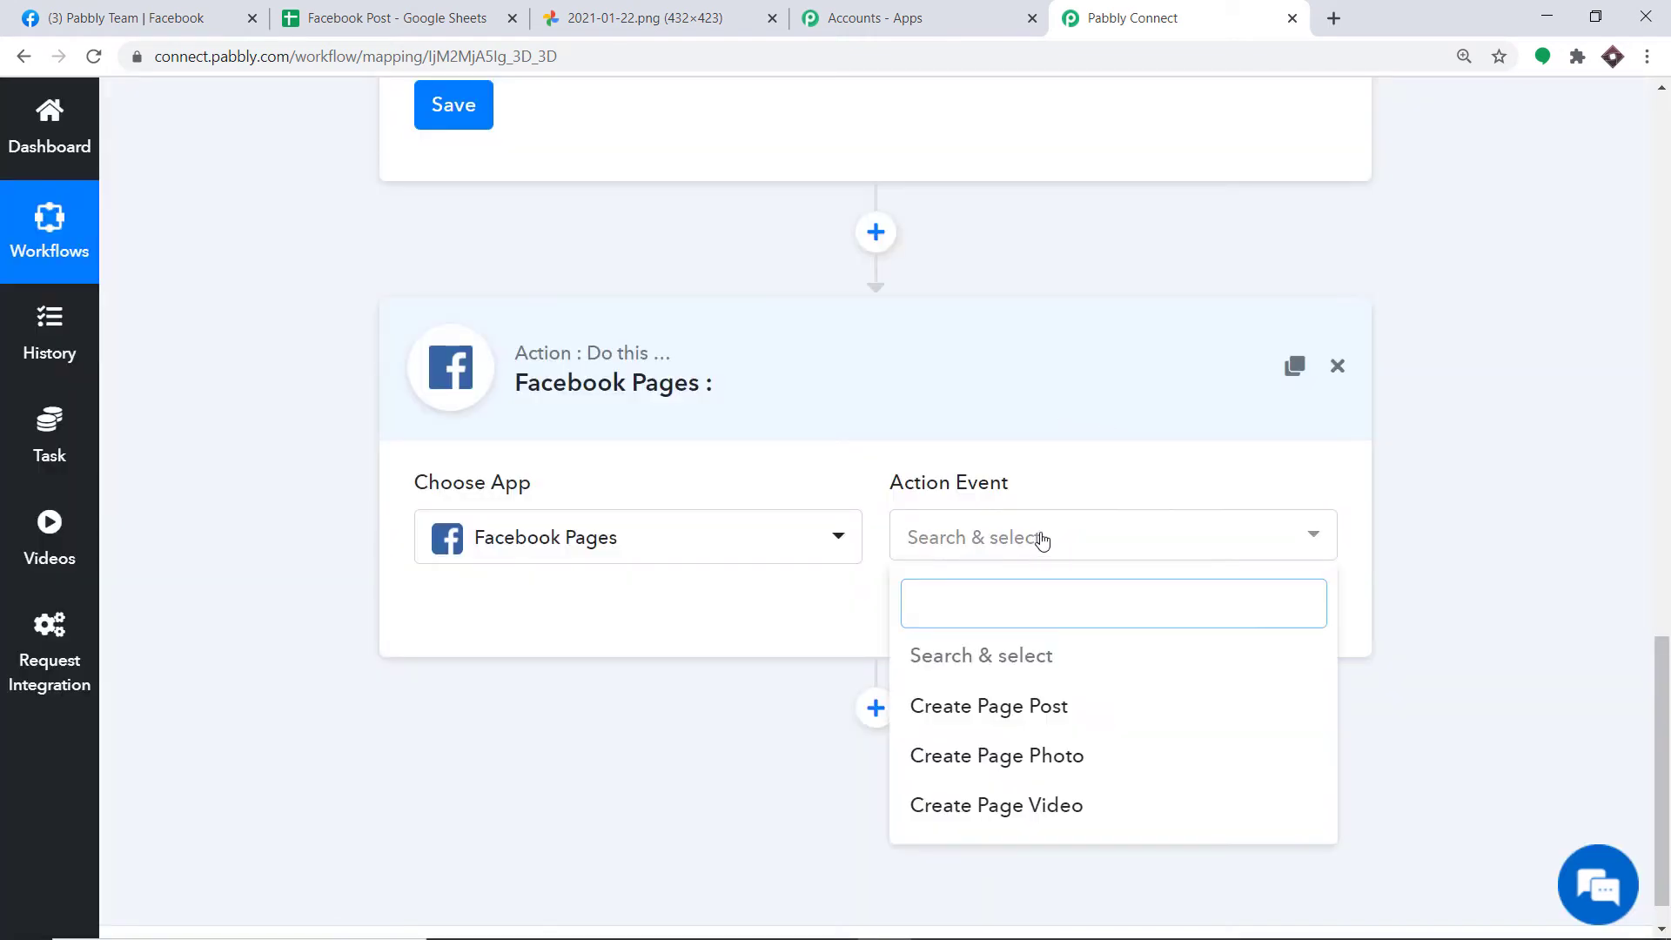
{"action": "left_click", "coordinate": [1017, 712]}
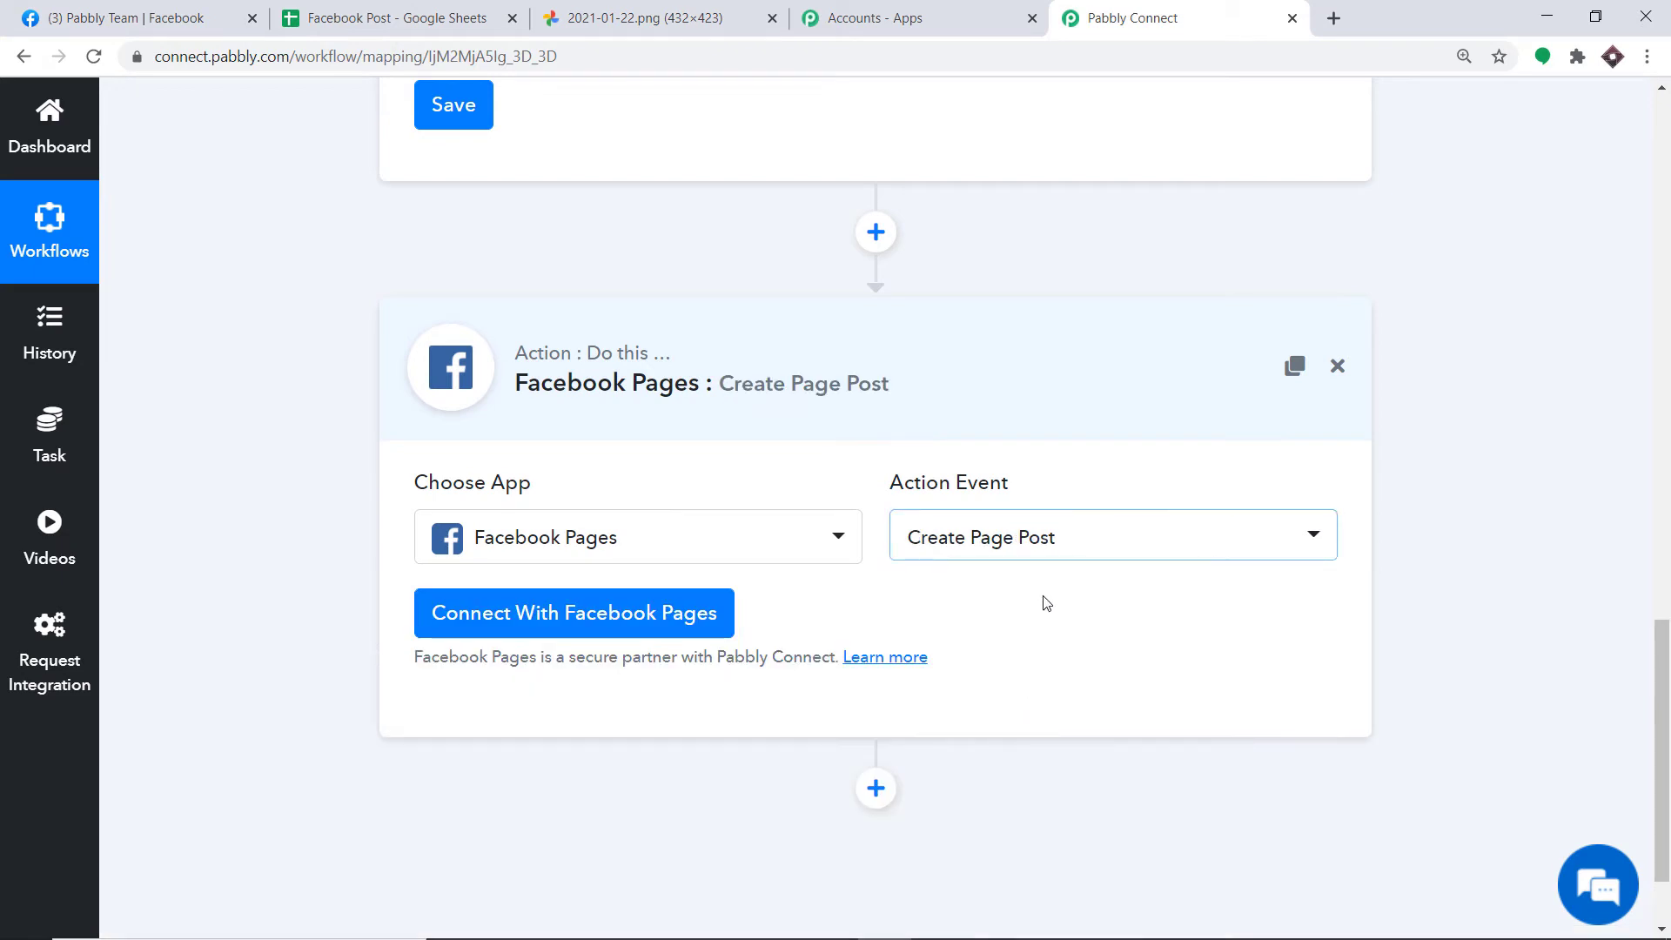
{"action": "left_click", "coordinate": [1024, 534]}
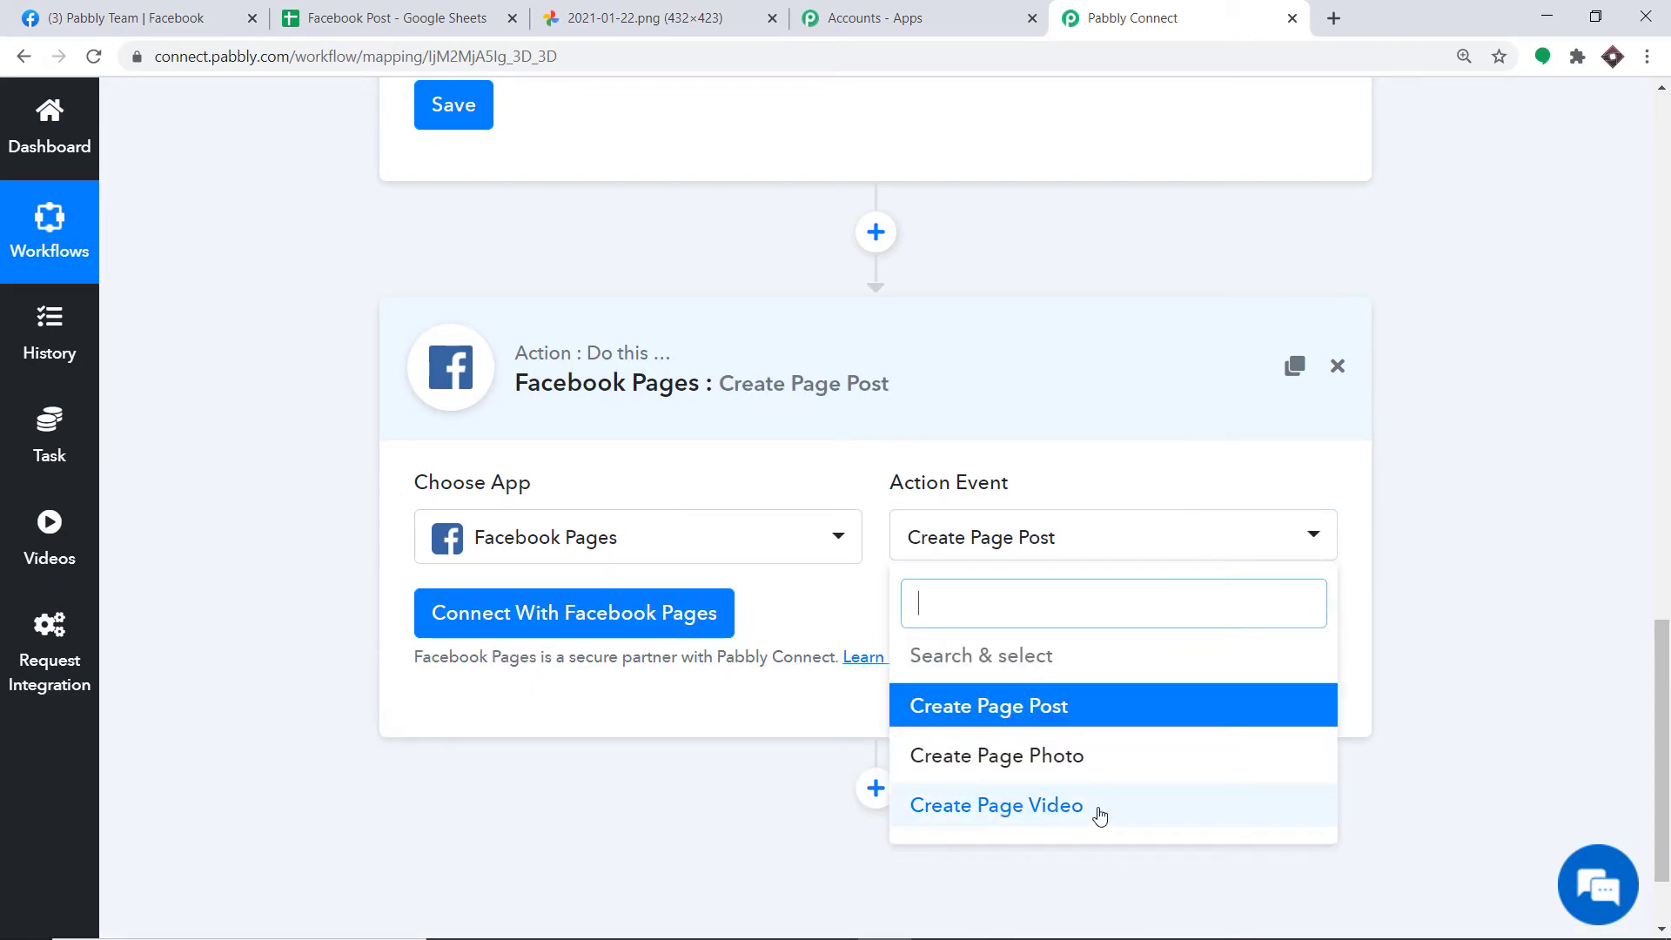
{"action": "left_click", "coordinate": [980, 711]}
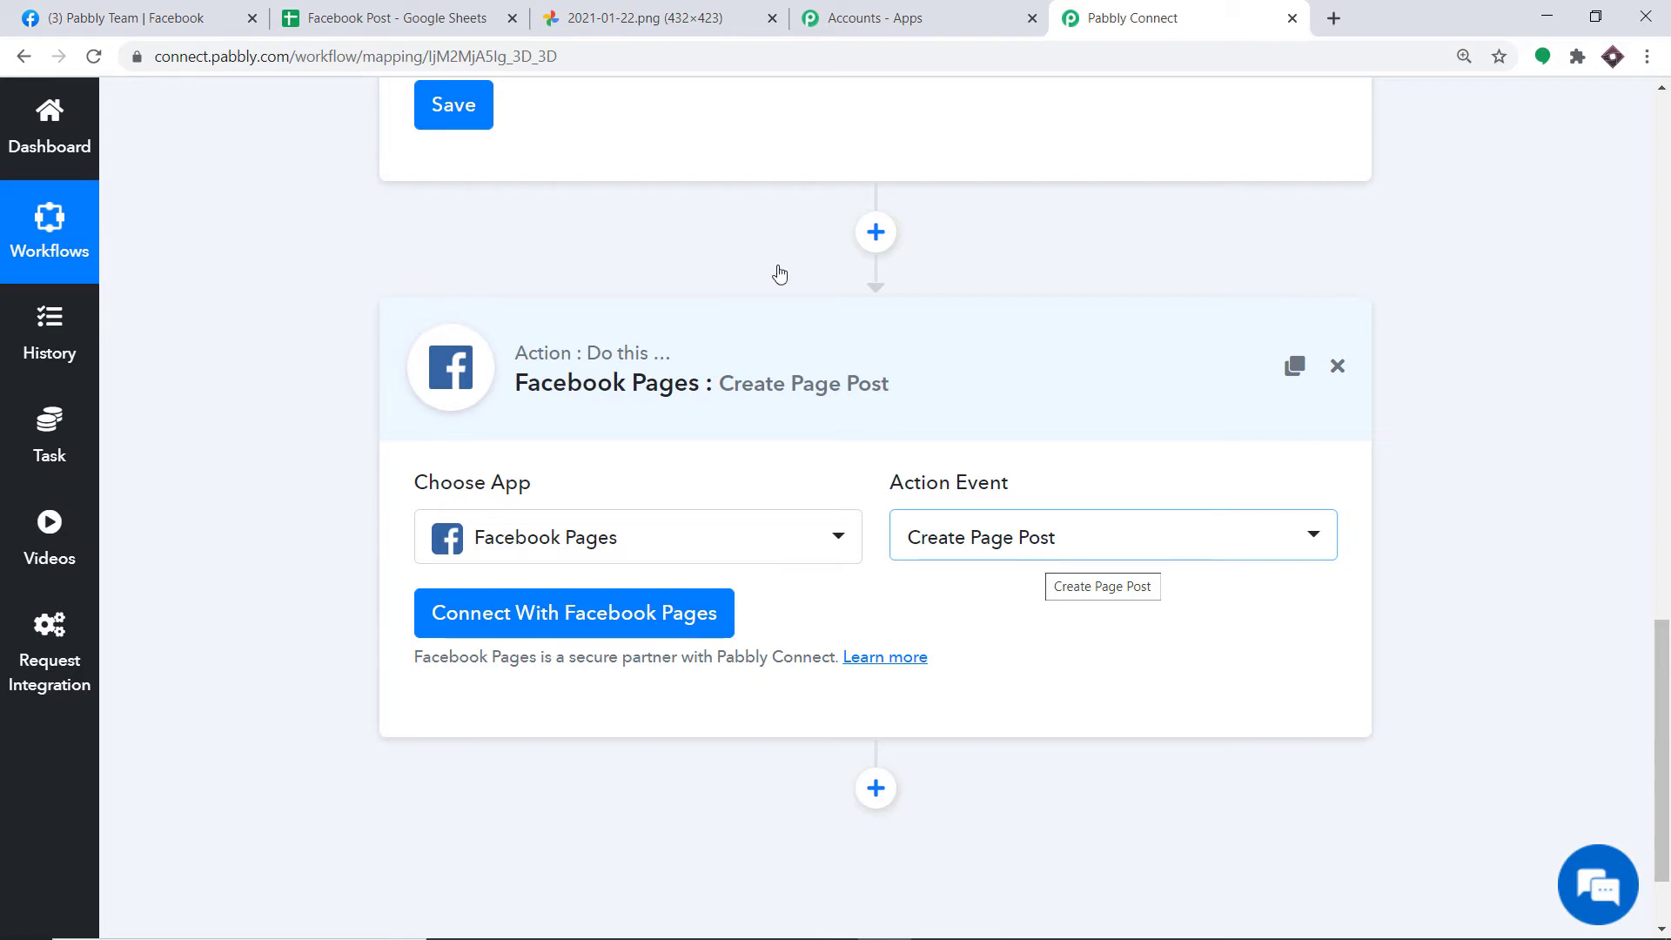
Step: Connect the action to Facebook Pages with new credentials and acknowledge the authorization
{"action": "left_click", "coordinate": [573, 618]}
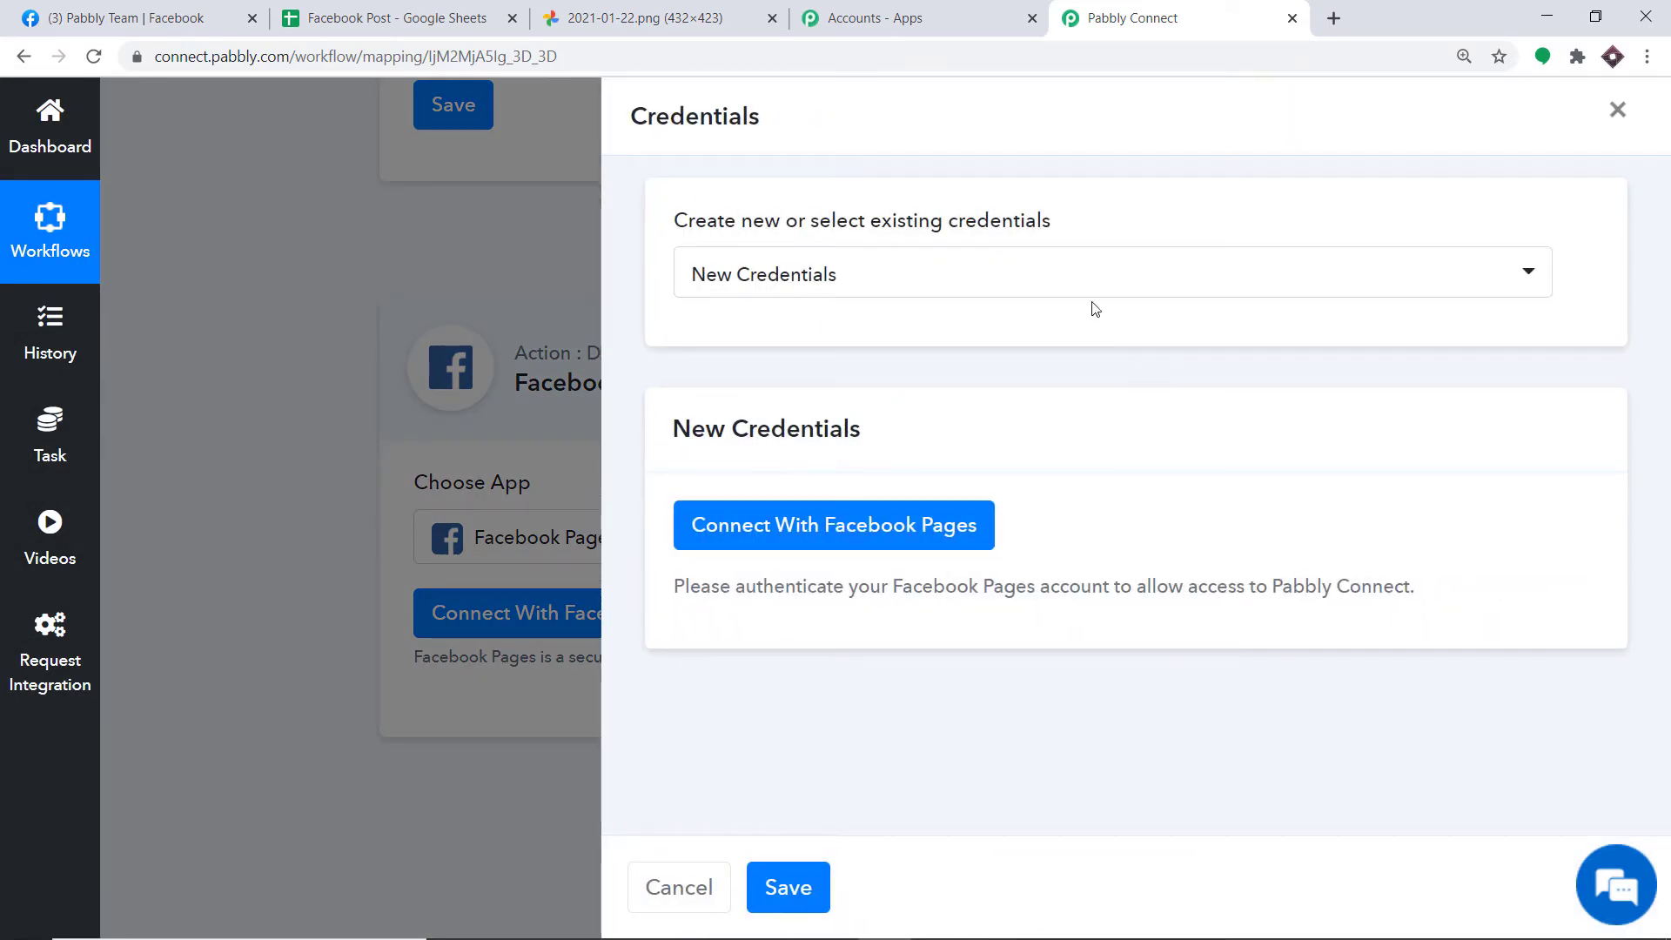
{"action": "left_click", "coordinate": [759, 533]}
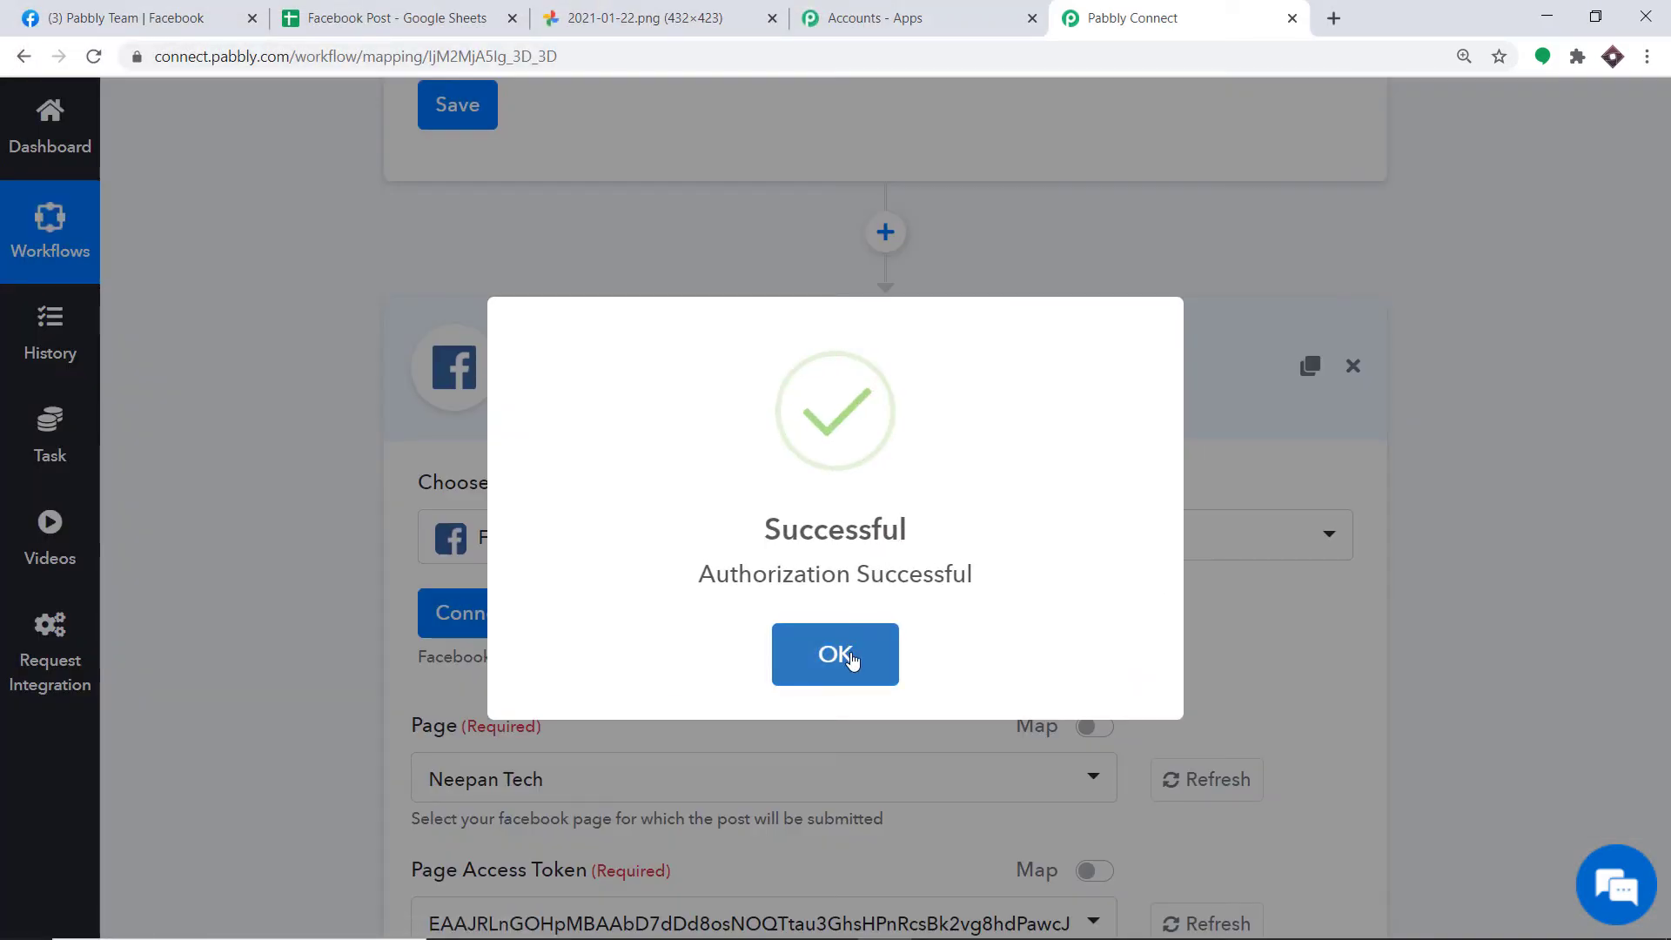
{"action": "left_click", "coordinate": [849, 653]}
Step: Examine the pages offered in the action's Page field and compare them with the pages managed in the Facebook account
{"action": "scroll", "coordinate": [861, 505], "scroll_direction": "down", "scroll_amount": 6}
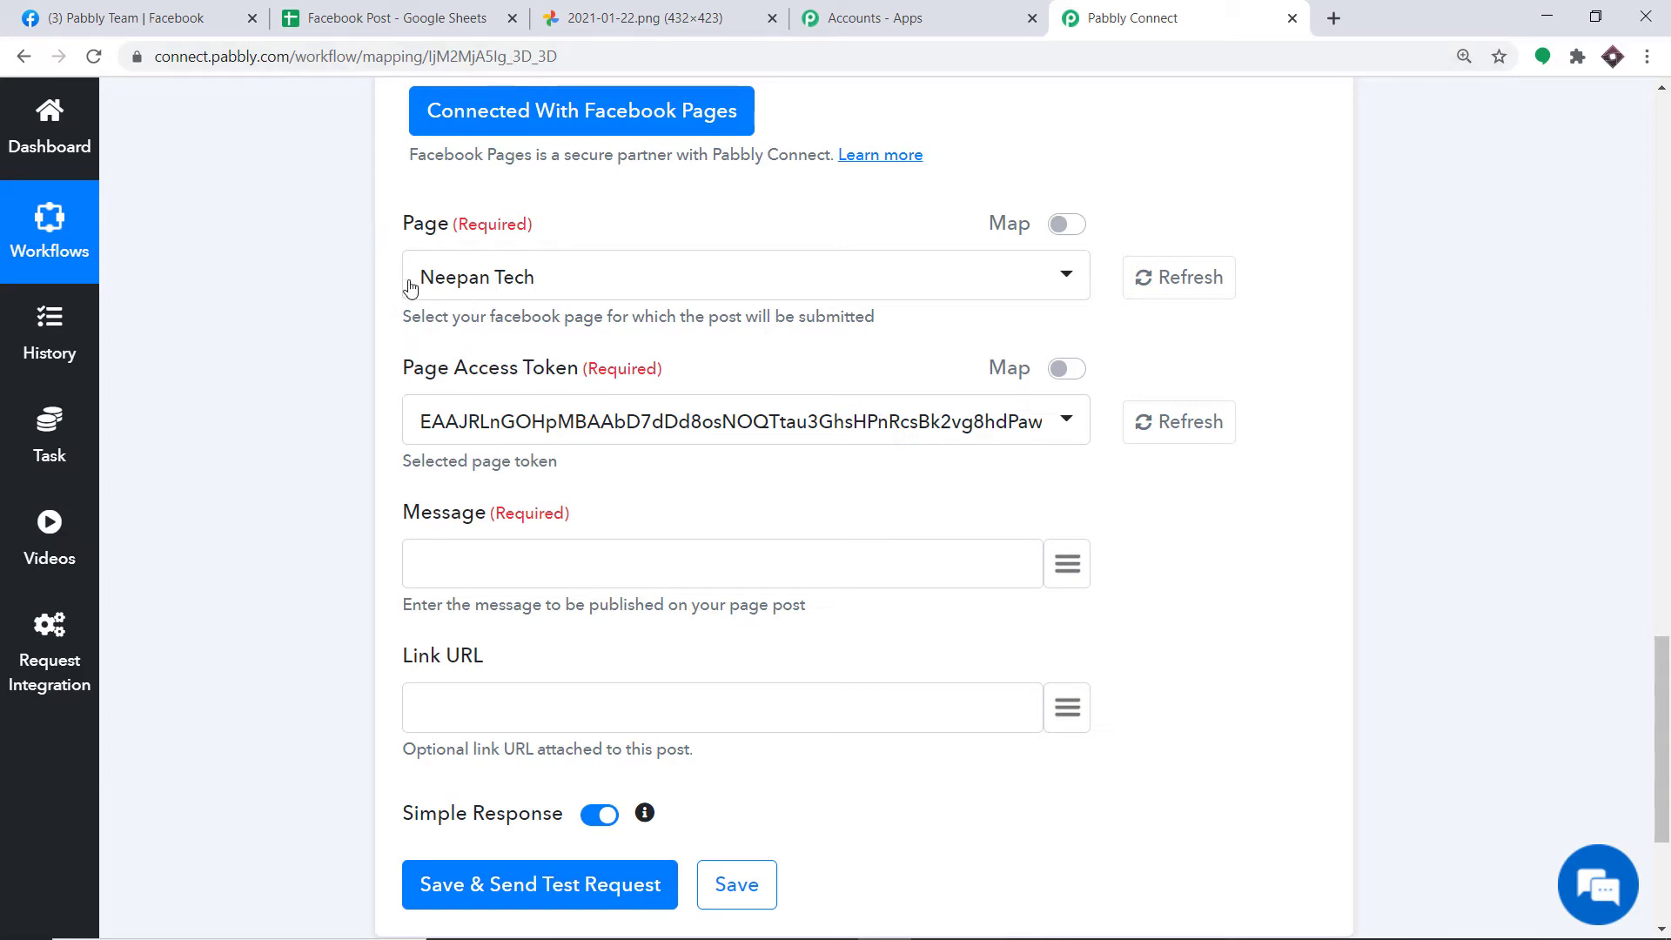
{"action": "left_click", "coordinate": [499, 287]}
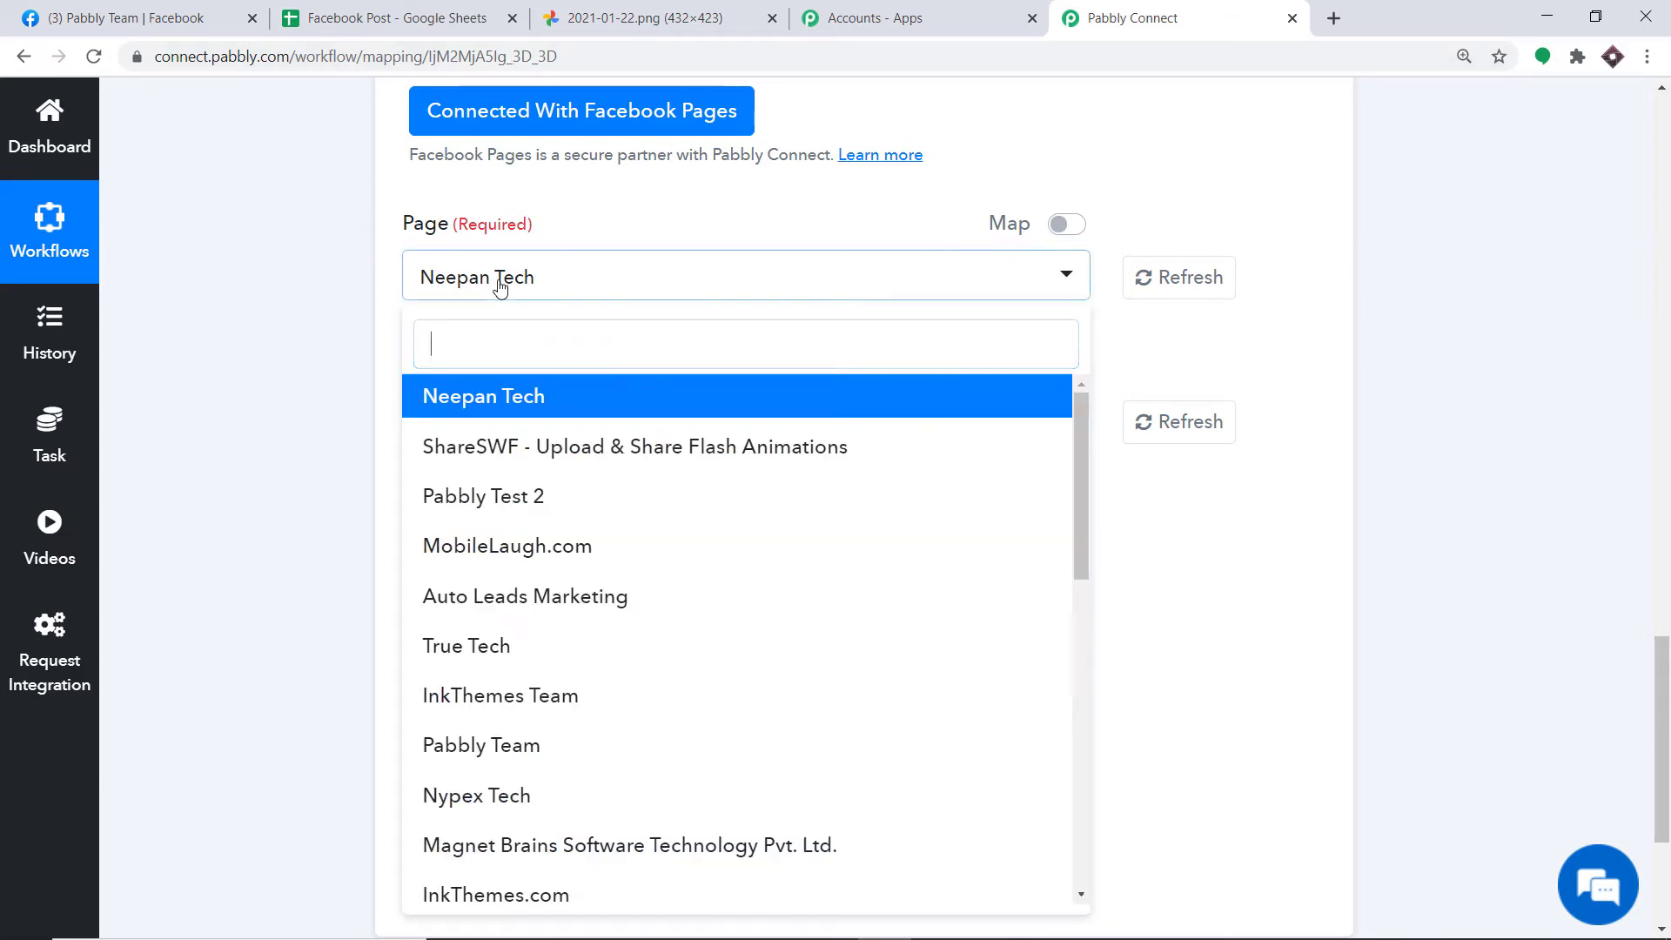
{"action": "scroll", "coordinate": [517, 400], "scroll_direction": "down", "scroll_amount": 7}
{"action": "scroll", "coordinate": [573, 492], "scroll_direction": "down", "scroll_amount": 6}
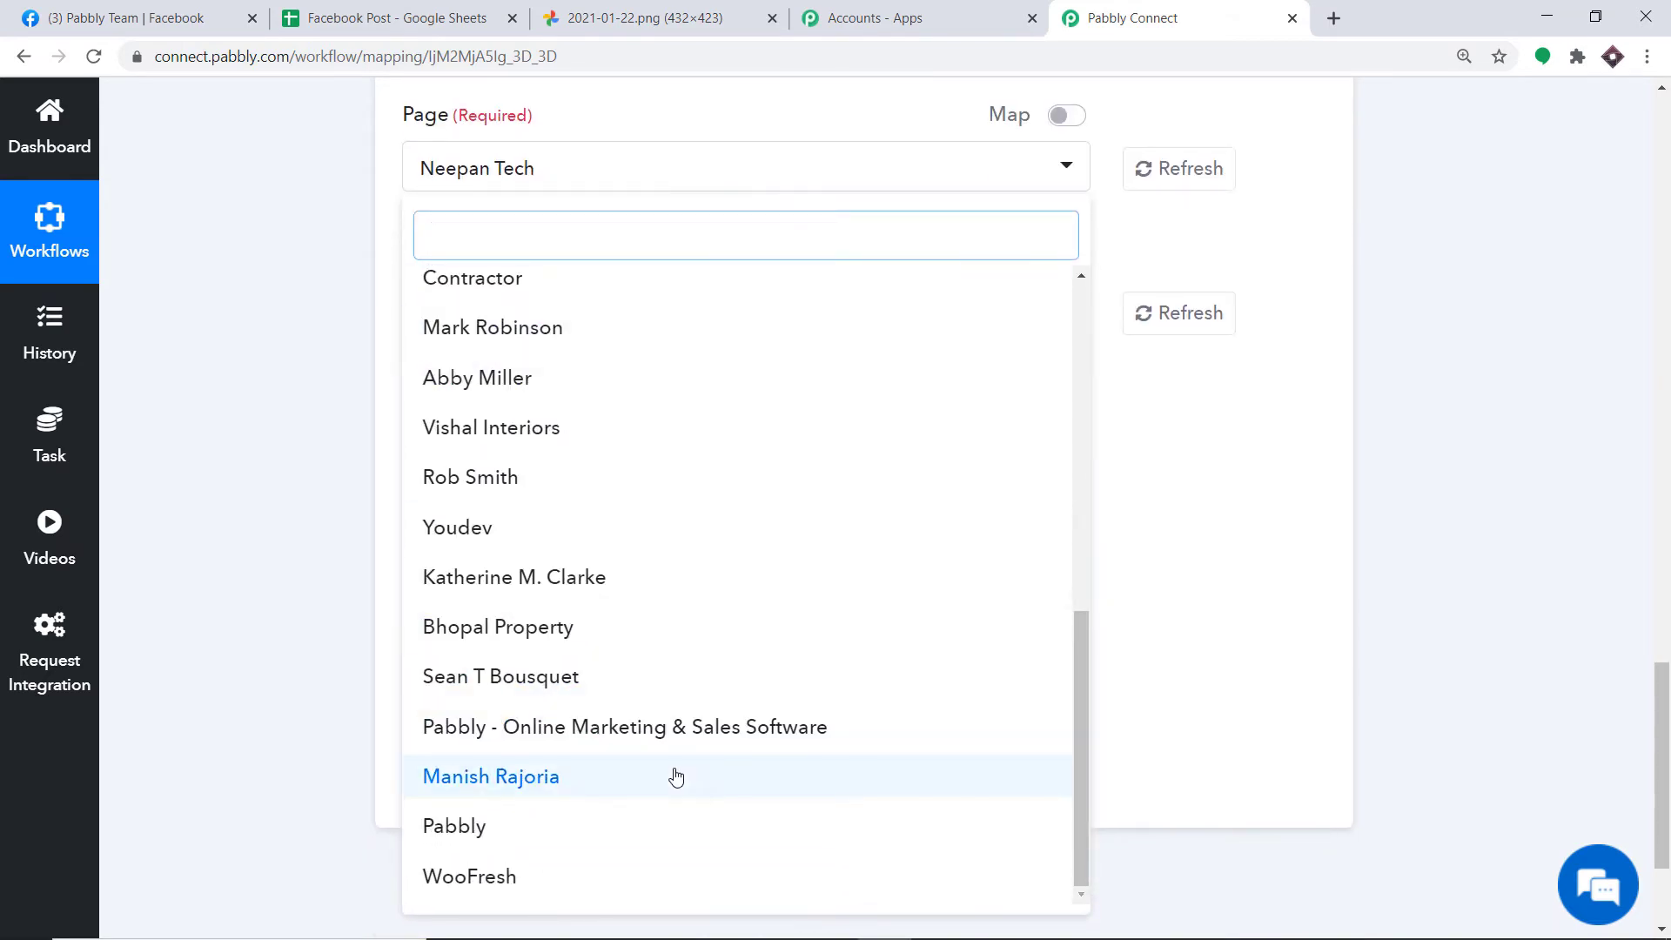
{"action": "left_click", "coordinate": [122, 32]}
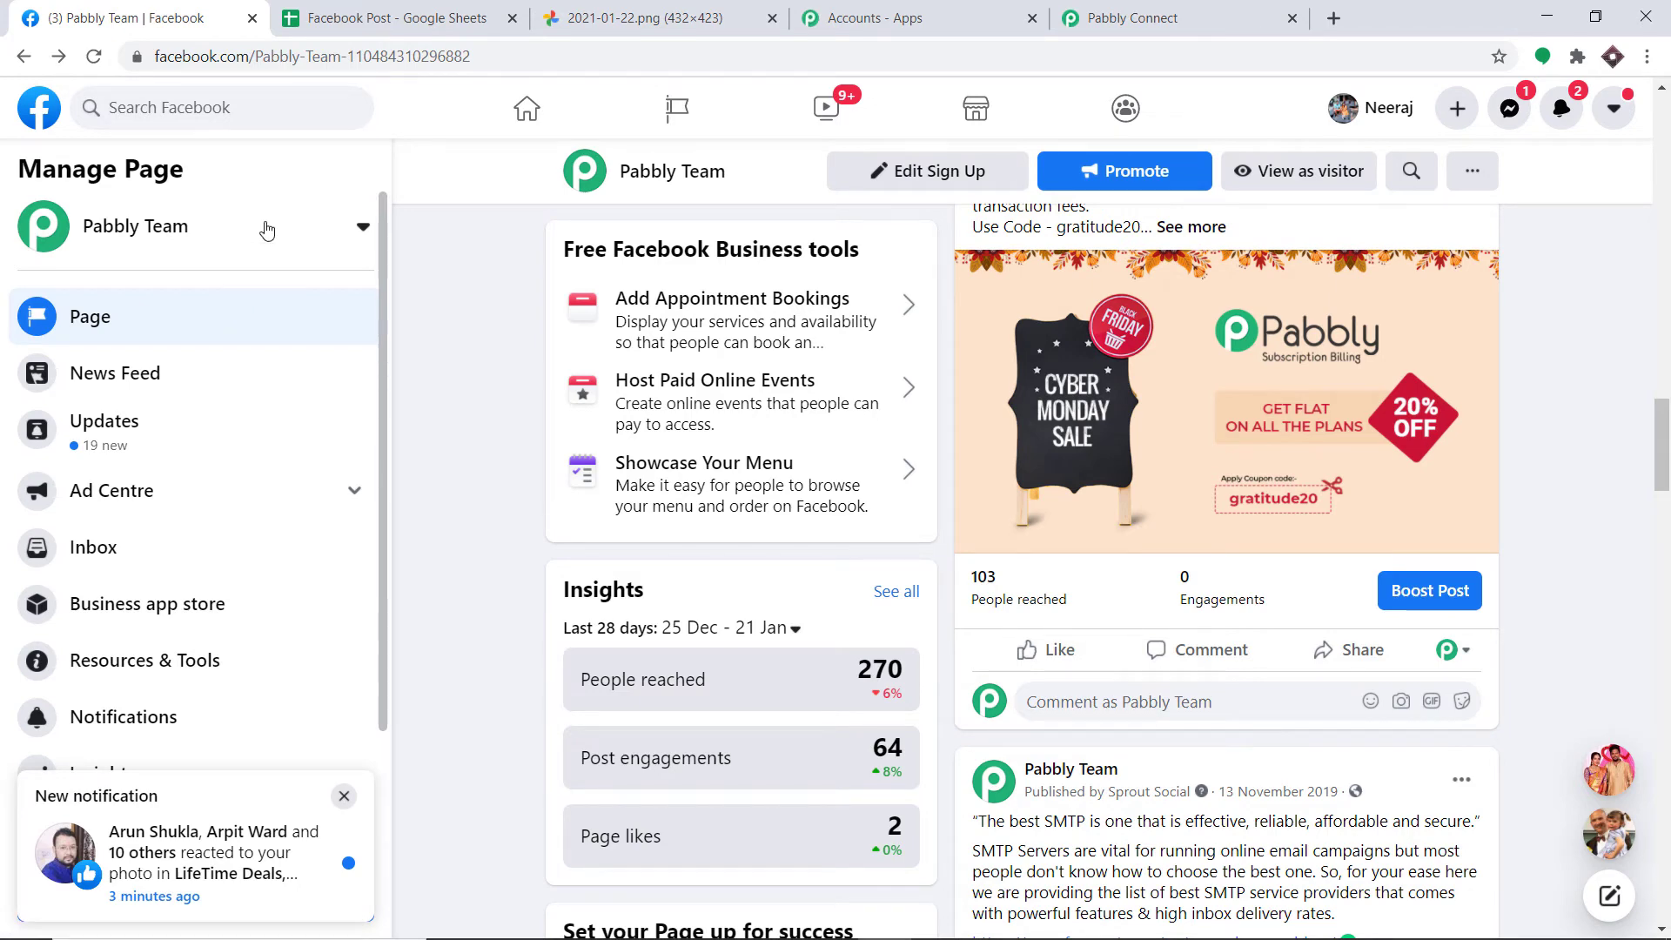
{"action": "left_click", "coordinate": [265, 227]}
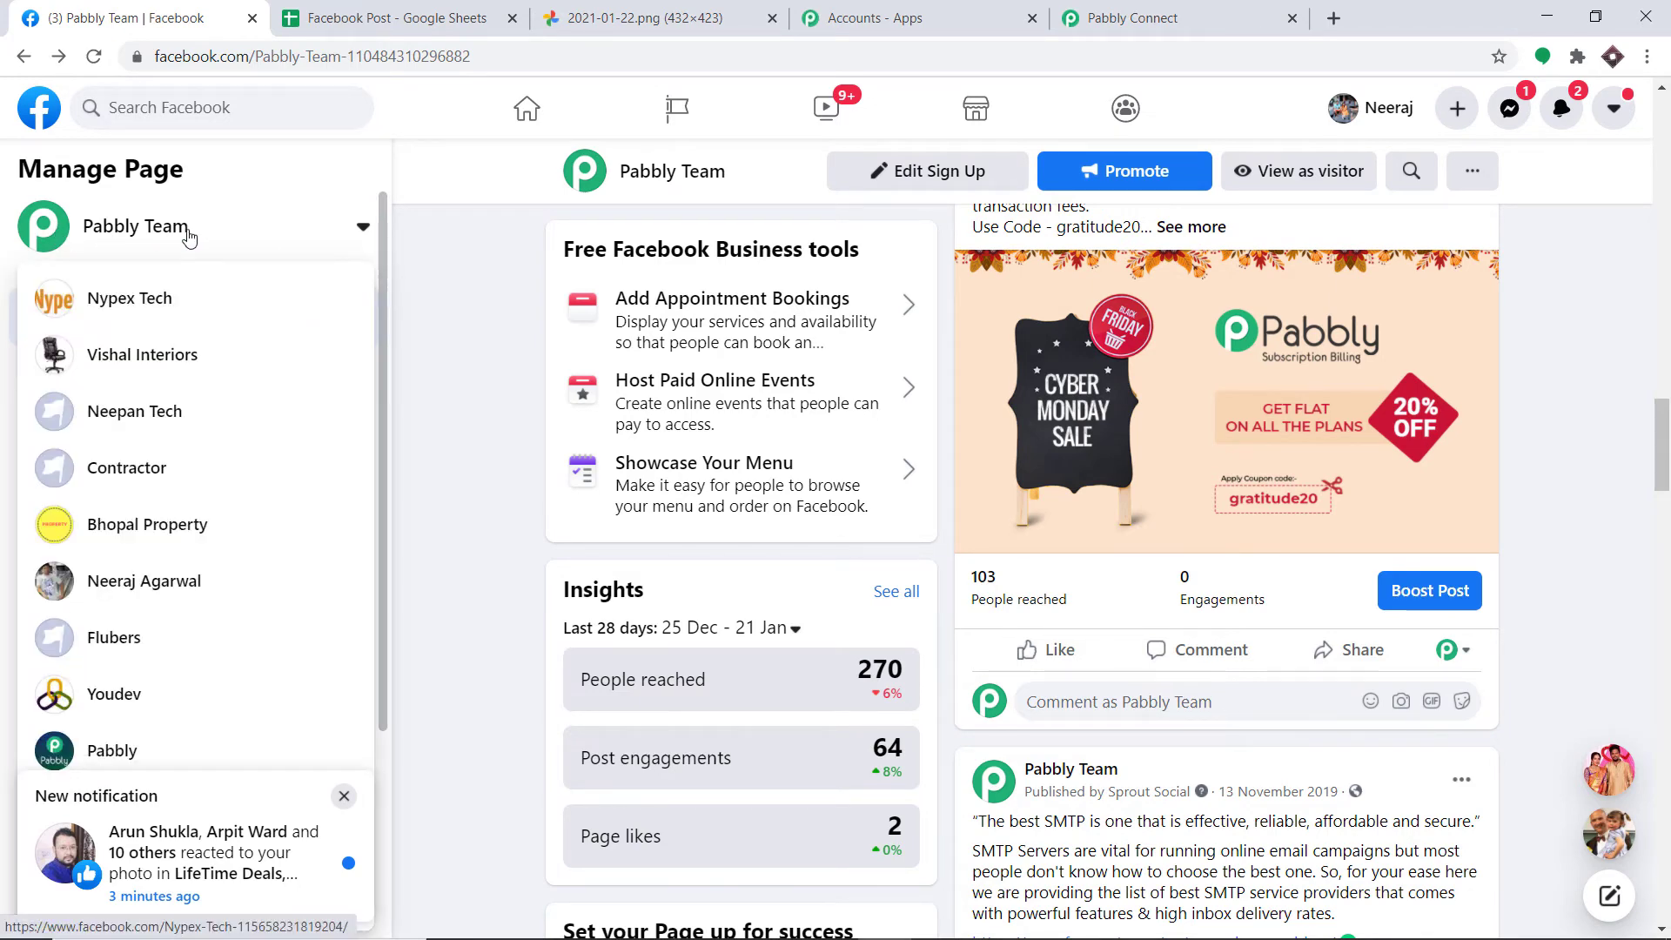
{"action": "left_click", "coordinate": [373, 10]}
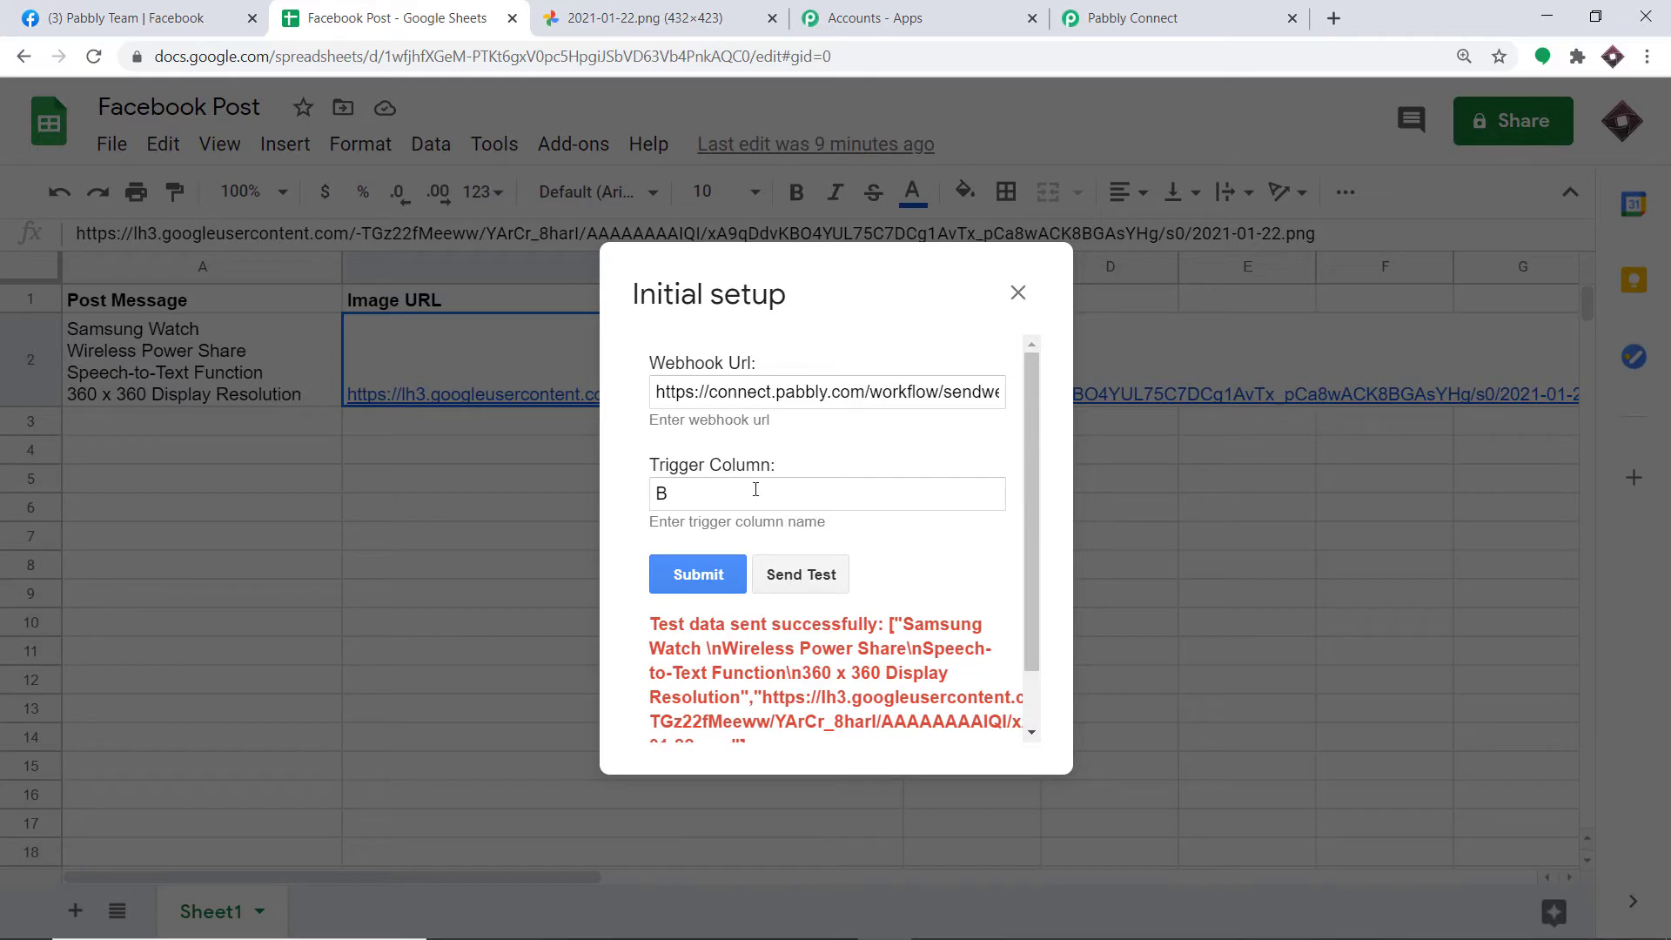
{"action": "left_click", "coordinate": [1079, 18]}
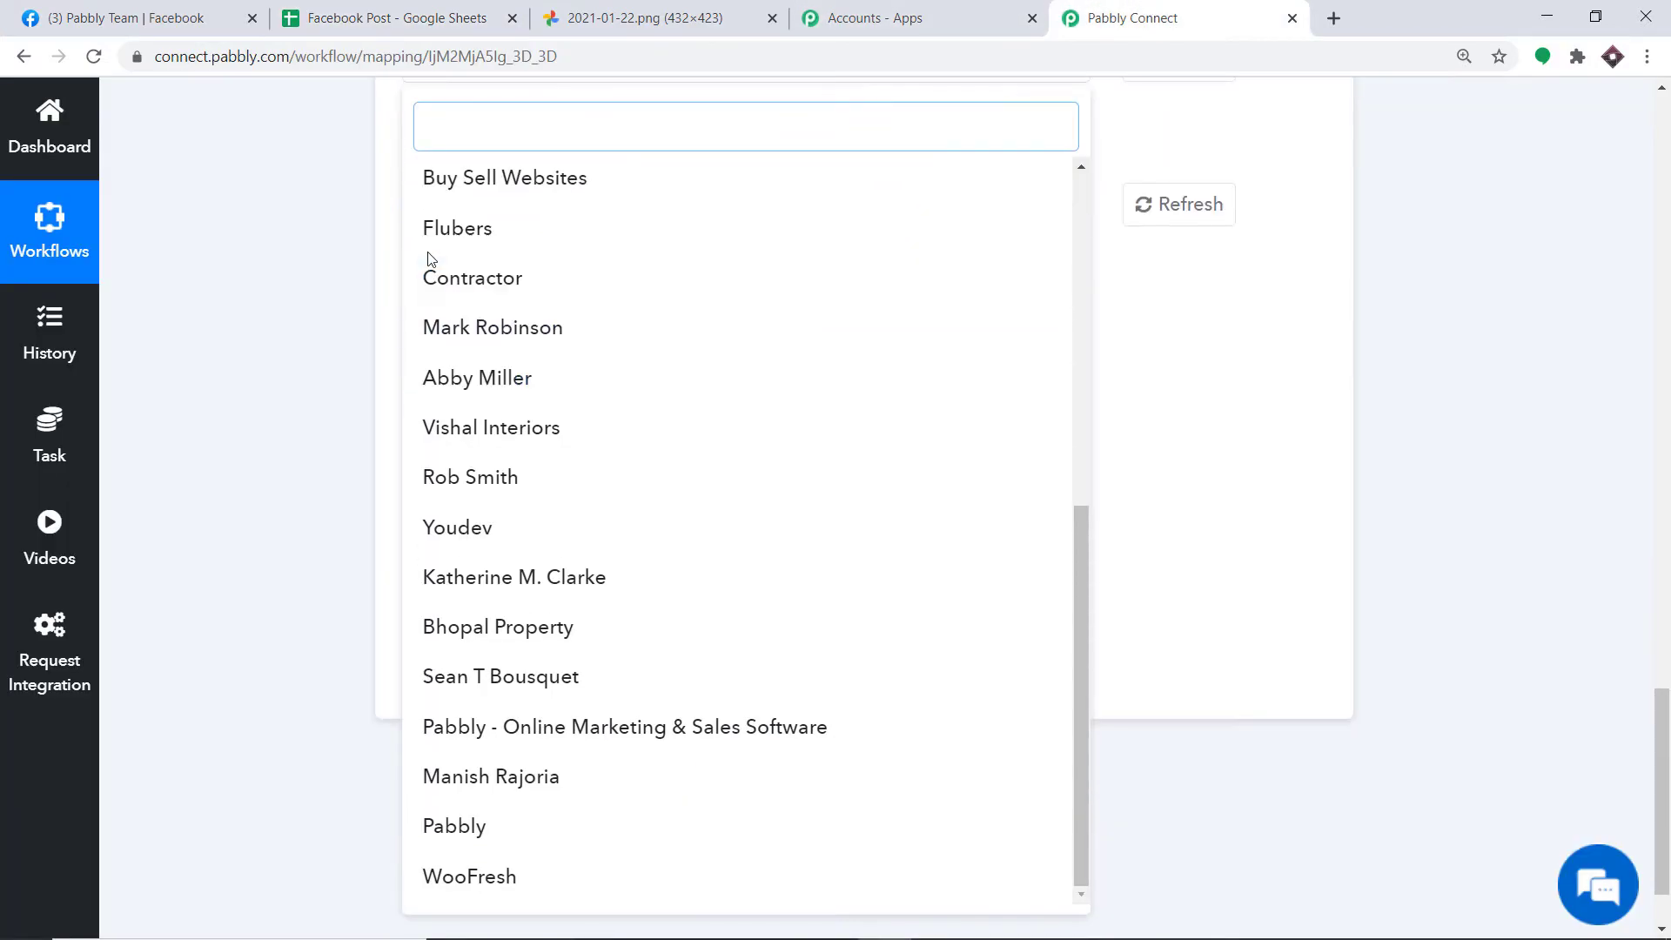
{"action": "scroll", "coordinate": [559, 417], "scroll_direction": "down", "scroll_amount": 2}
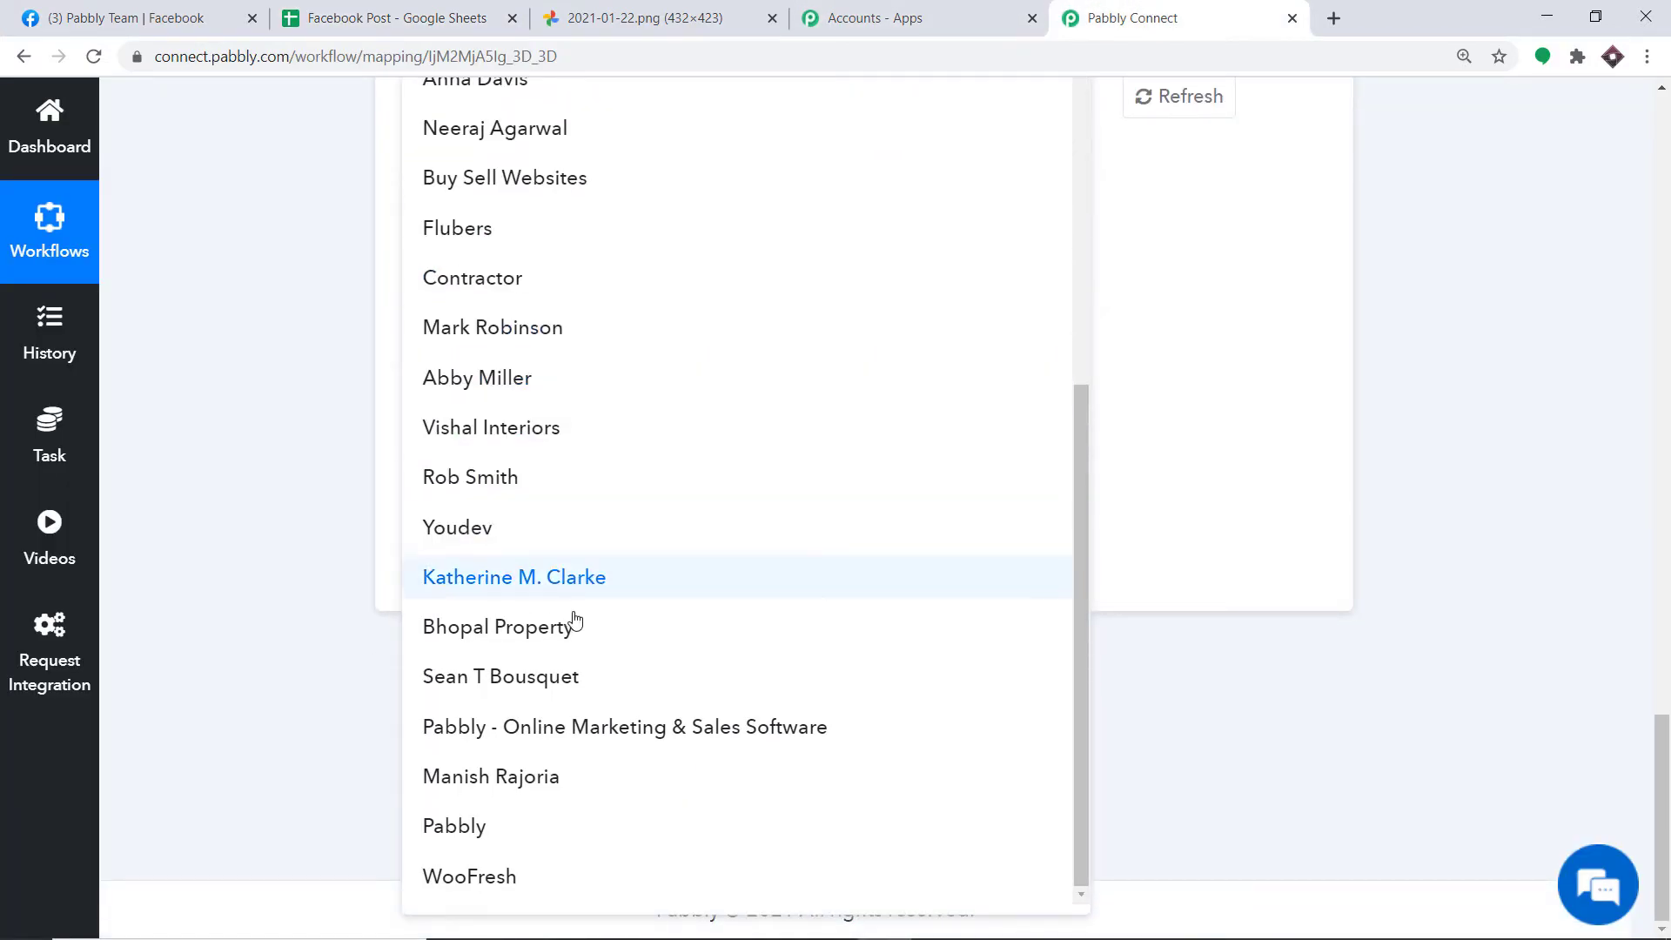
{"action": "scroll", "coordinate": [557, 540], "scroll_direction": "up", "scroll_amount": 4}
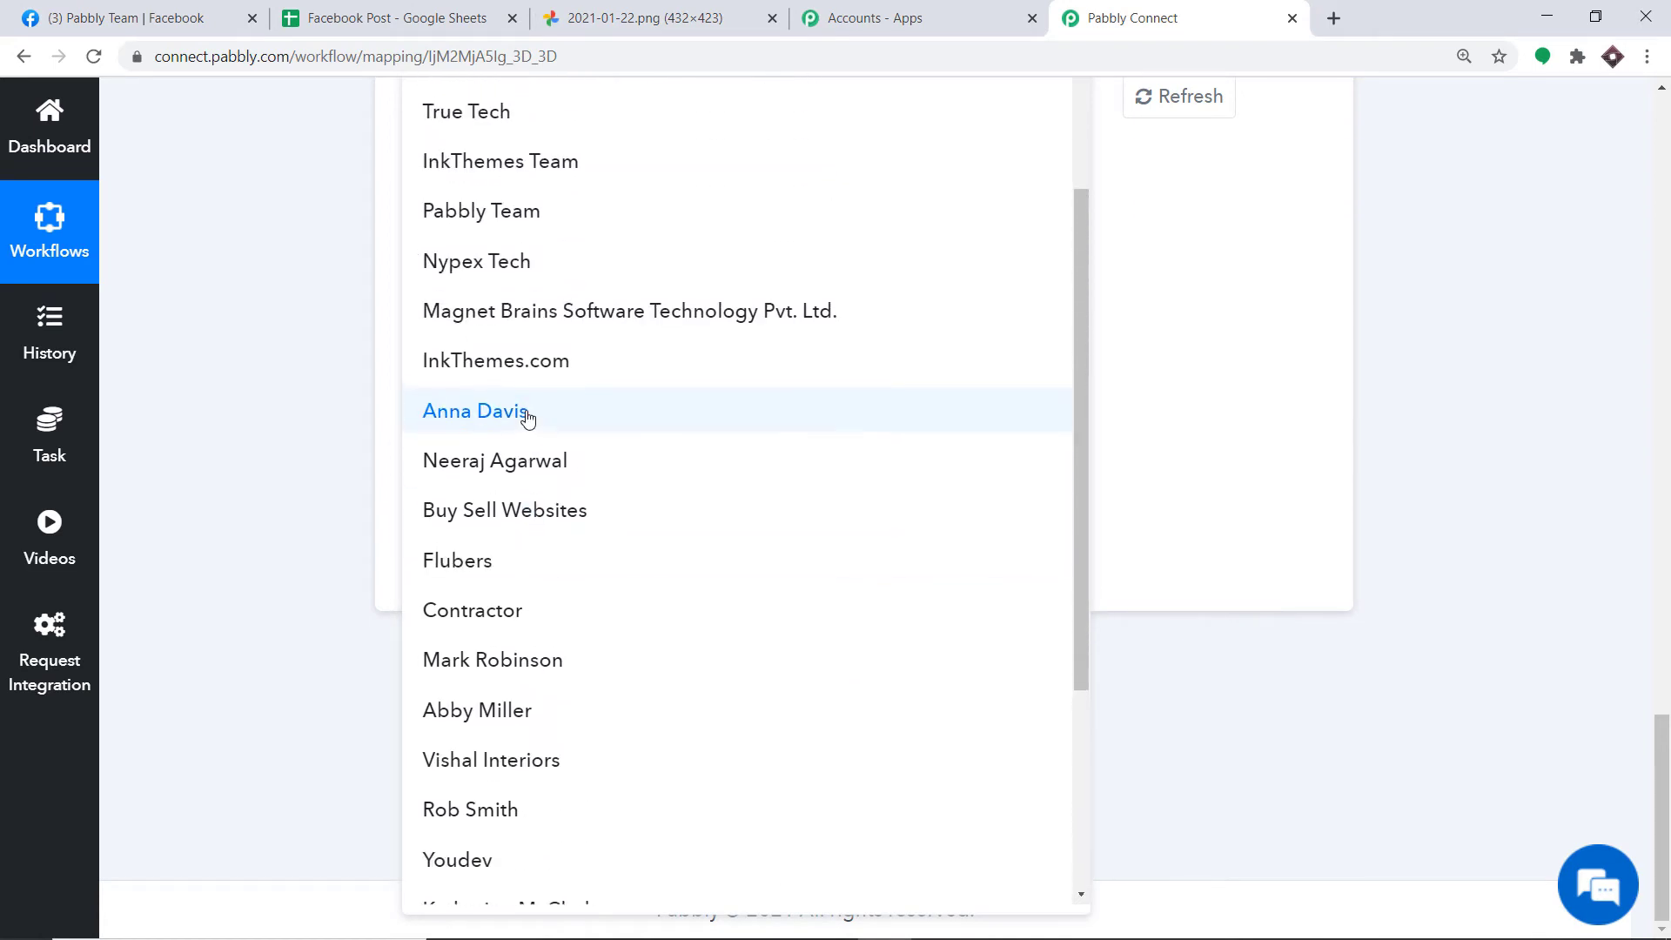
{"action": "scroll", "coordinate": [528, 417], "scroll_direction": "up", "scroll_amount": 1}
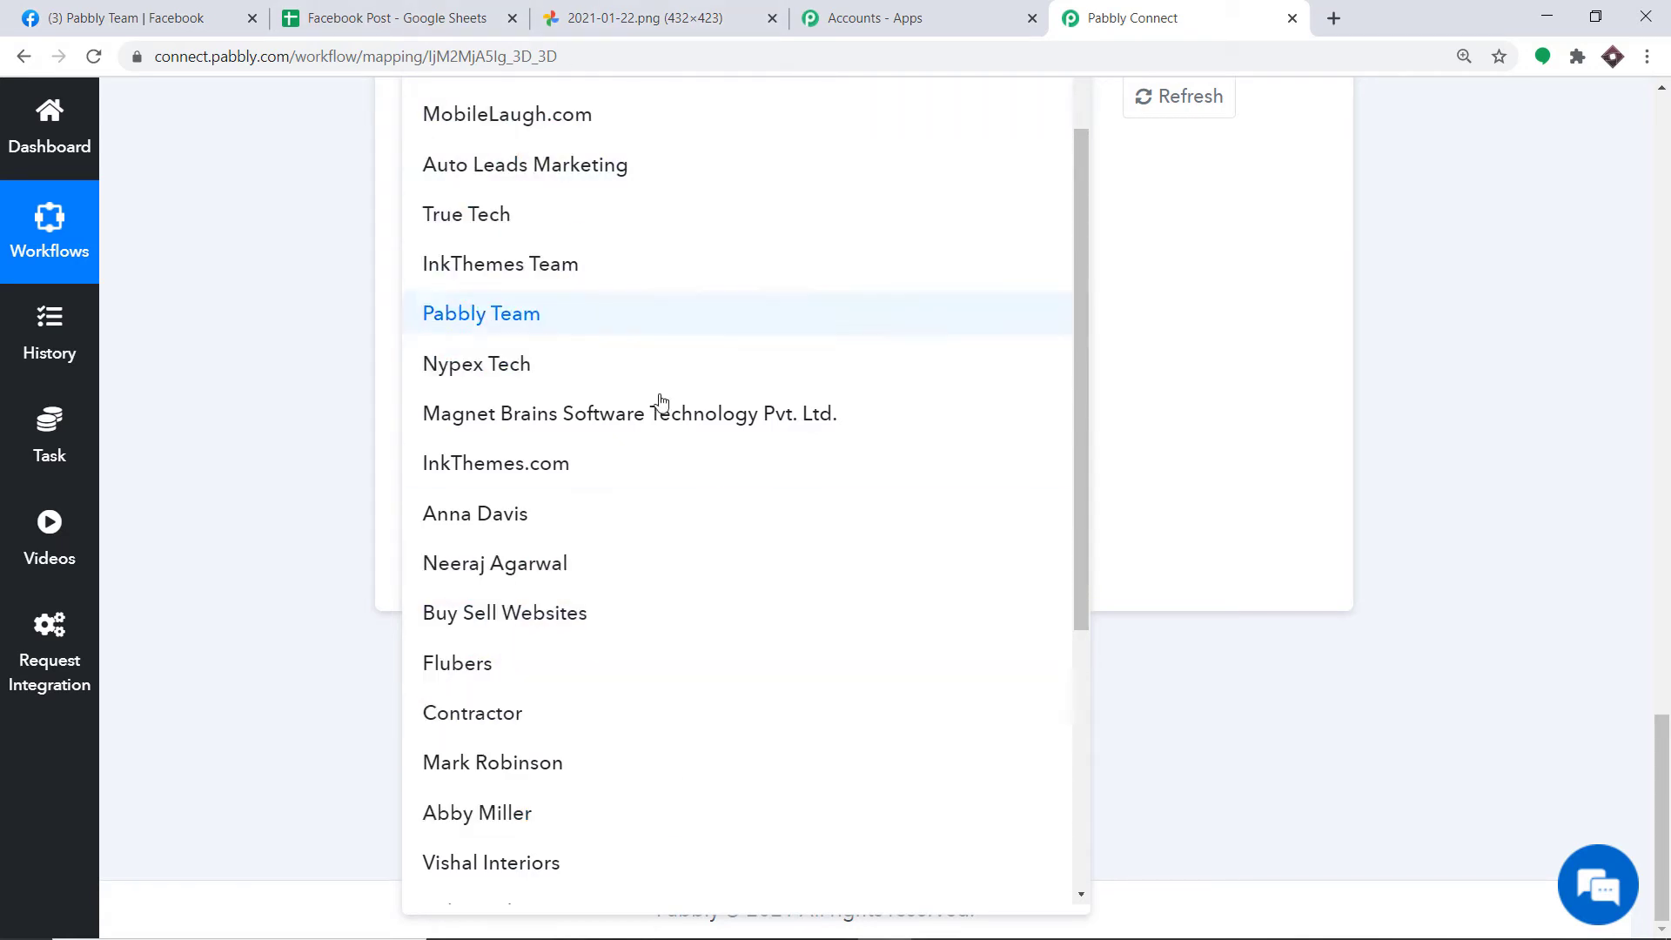
Step: Switch to Facebook and start creating a new page
{"action": "left_click", "coordinate": [217, 19]}
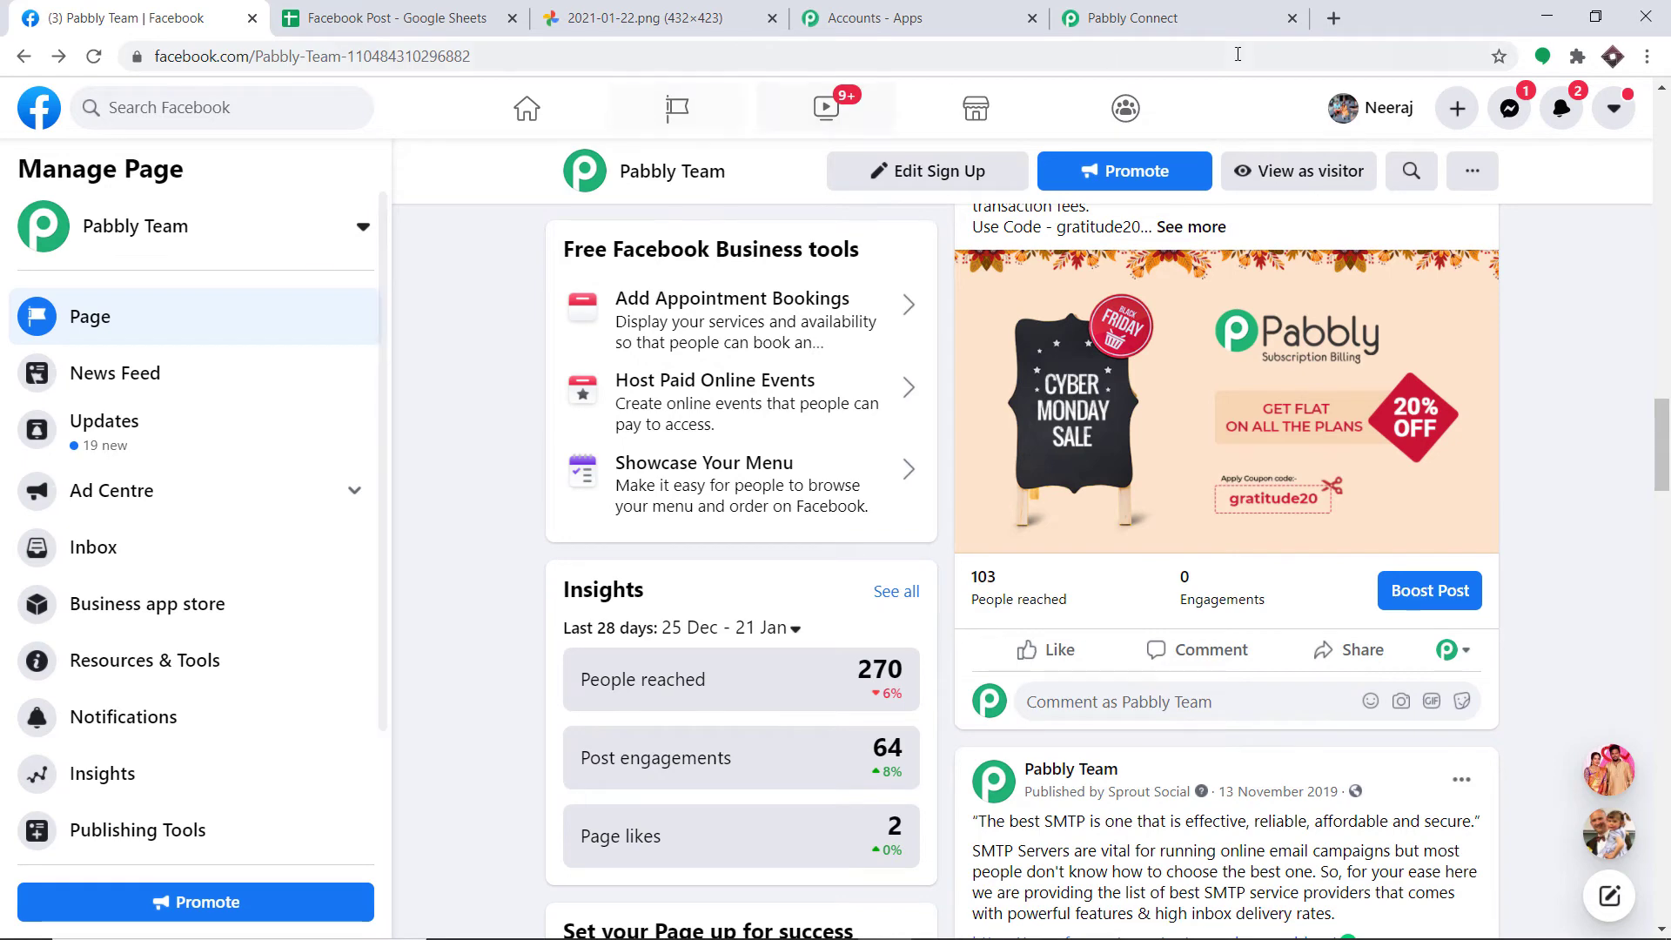
{"action": "left_click", "coordinate": [1453, 115]}
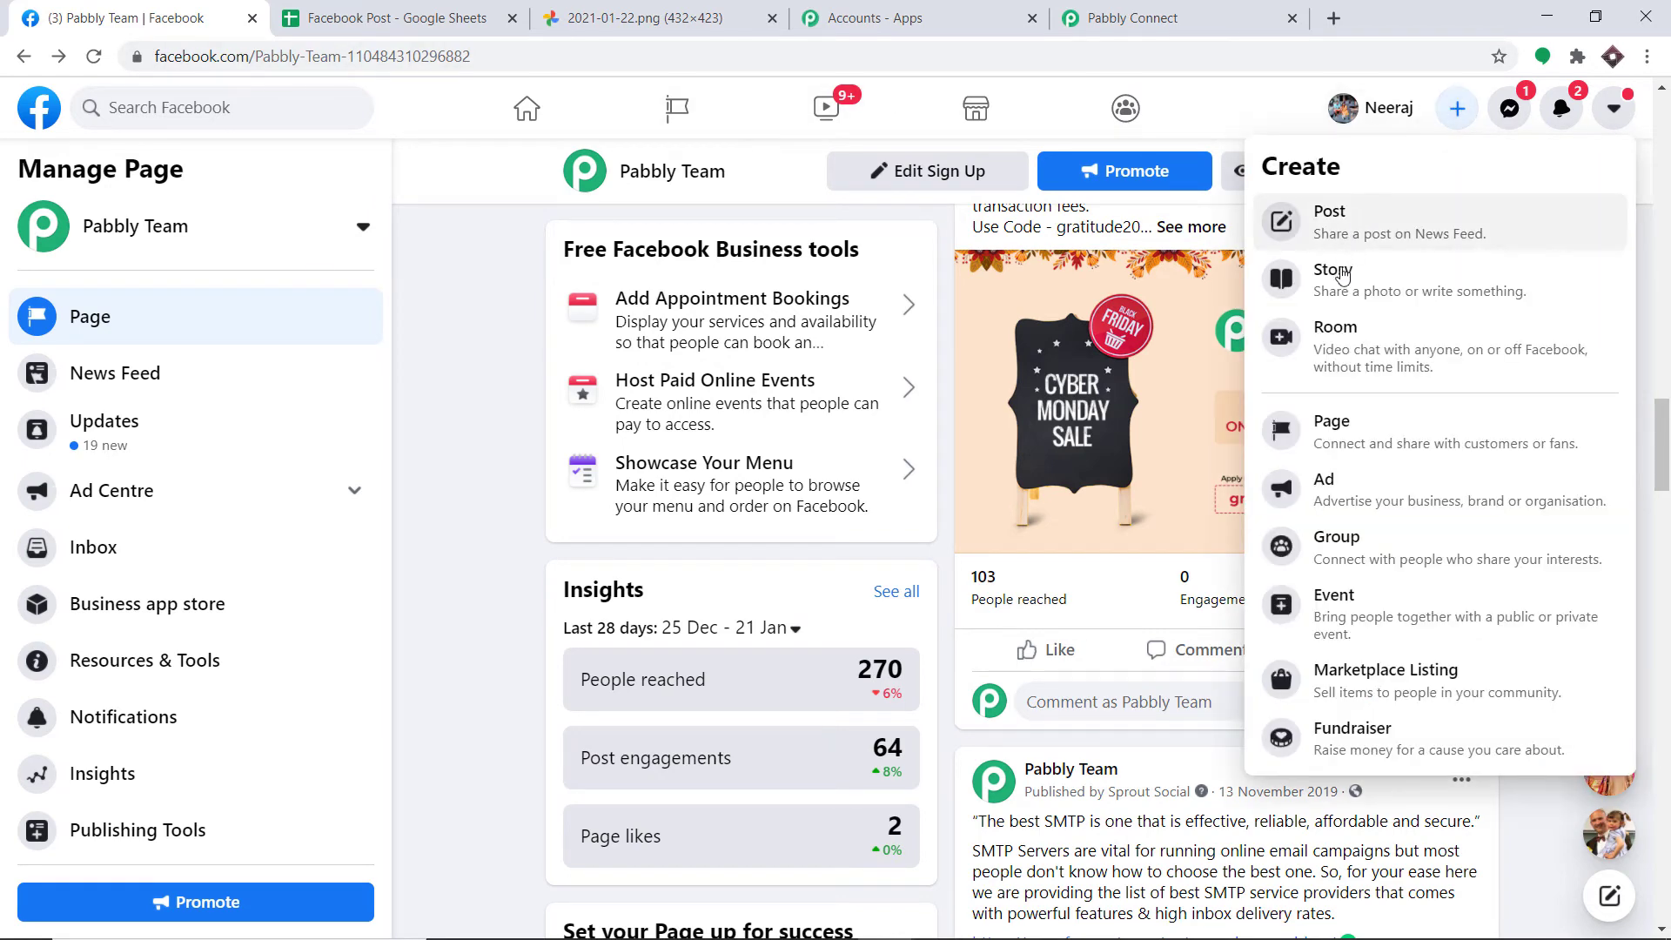
{"action": "left_click", "coordinate": [1341, 449]}
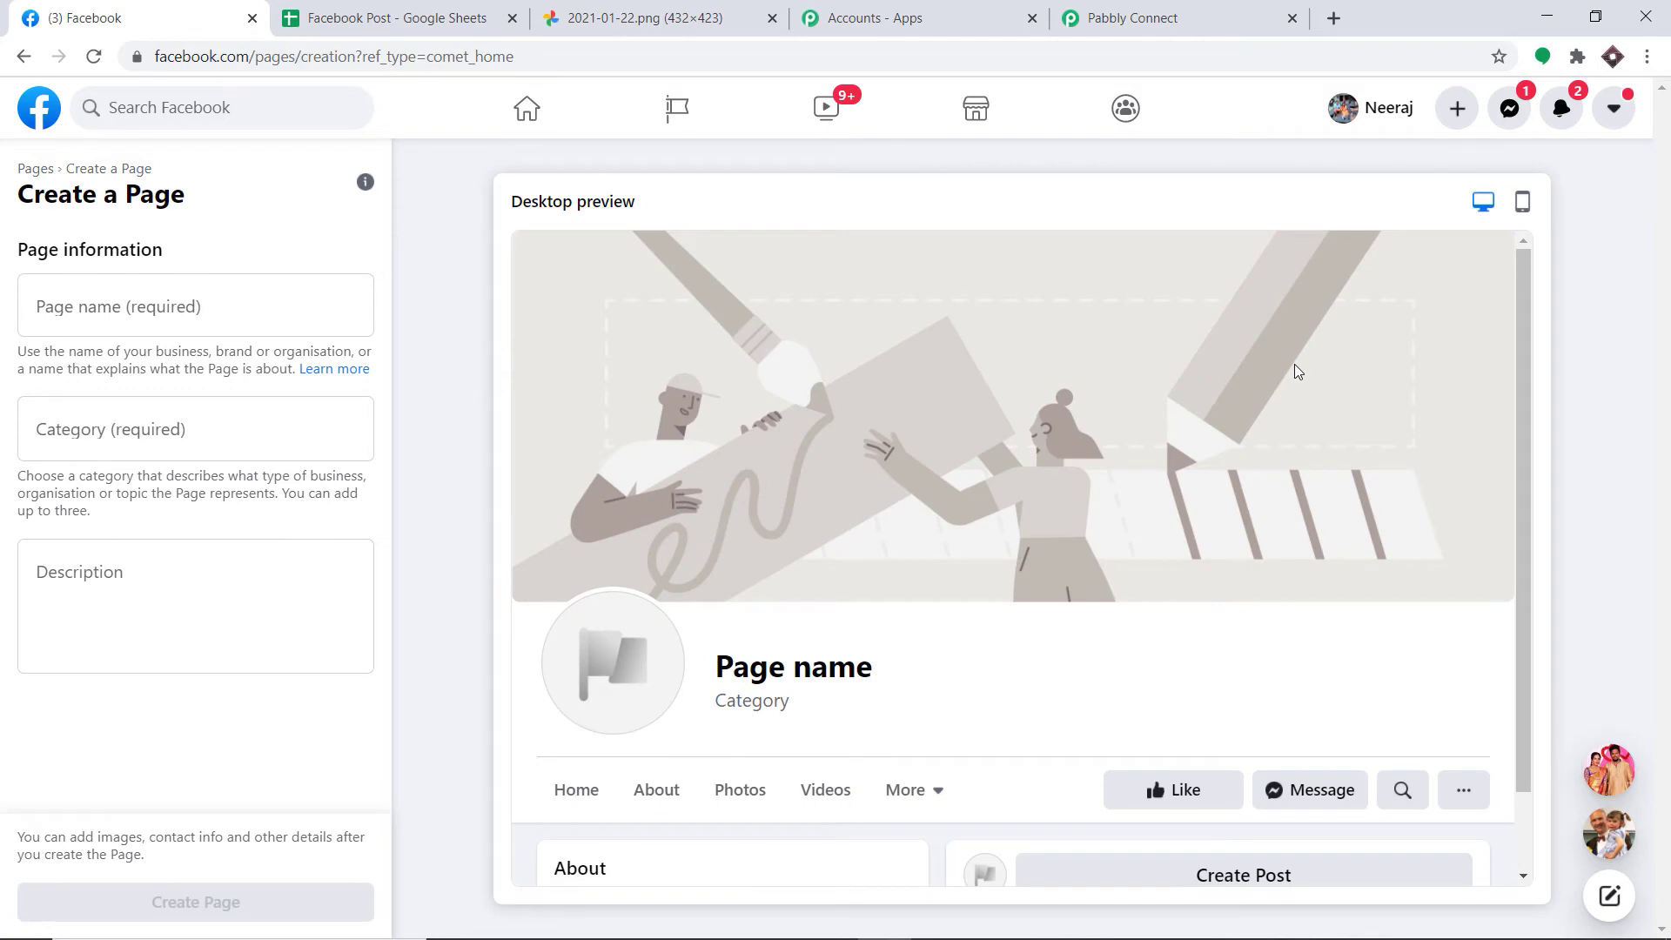
Step: Name the new Facebook page Absolute Tech Reviews
{"action": "left_click", "coordinate": [194, 301]}
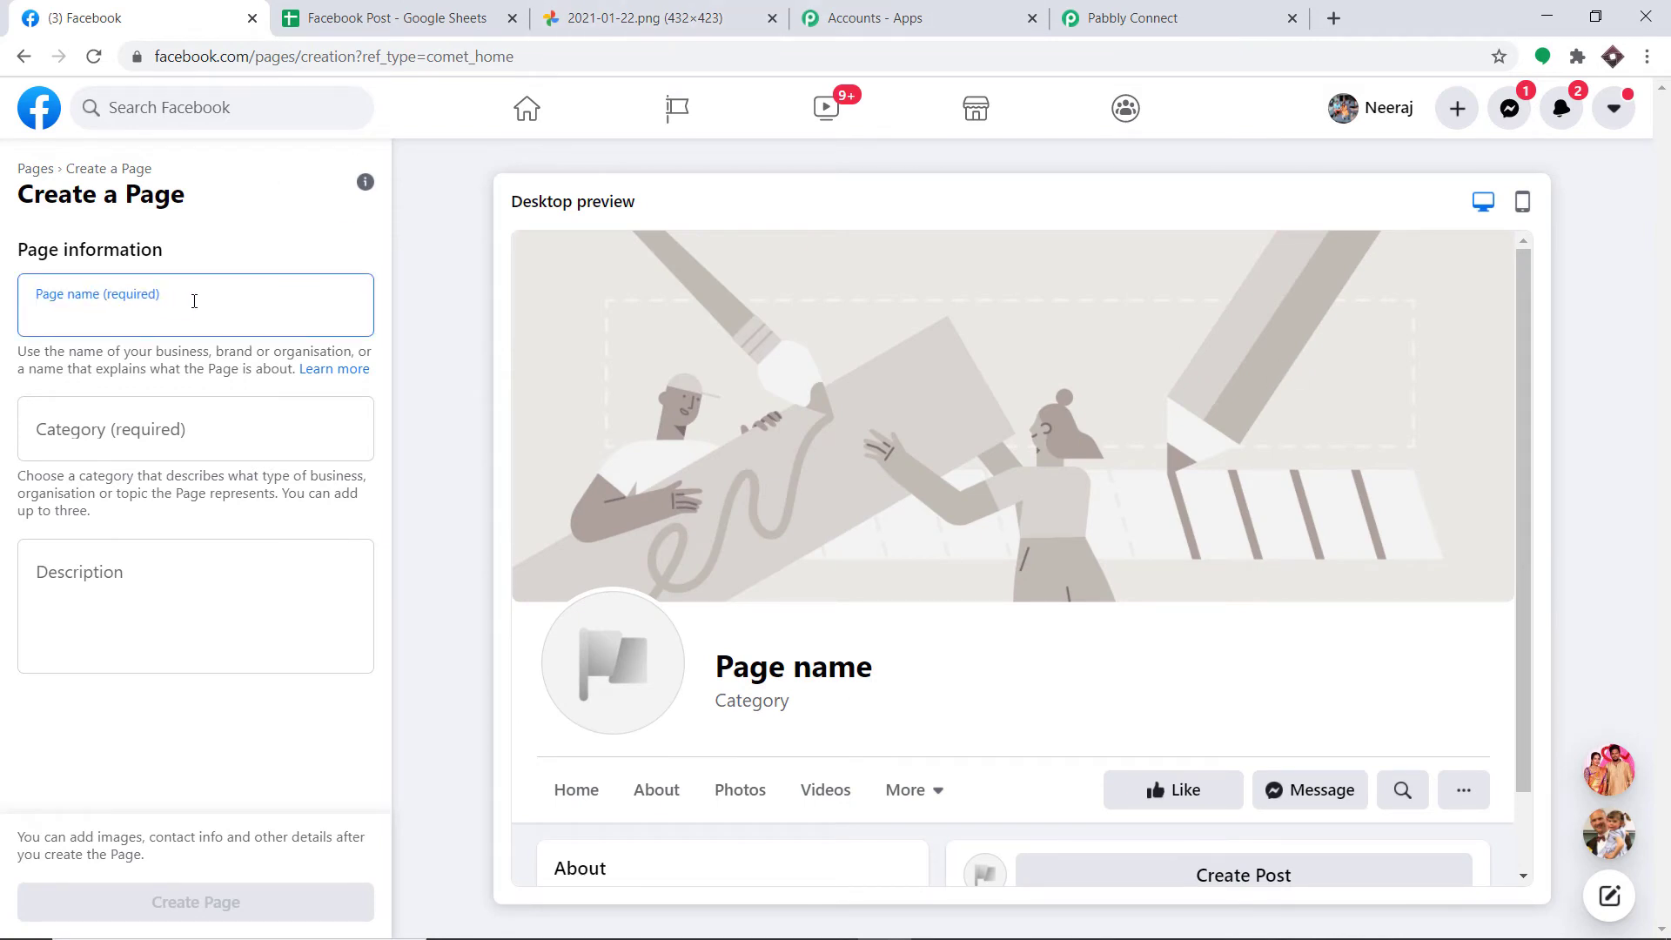
{"action": "type", "text": "True"}
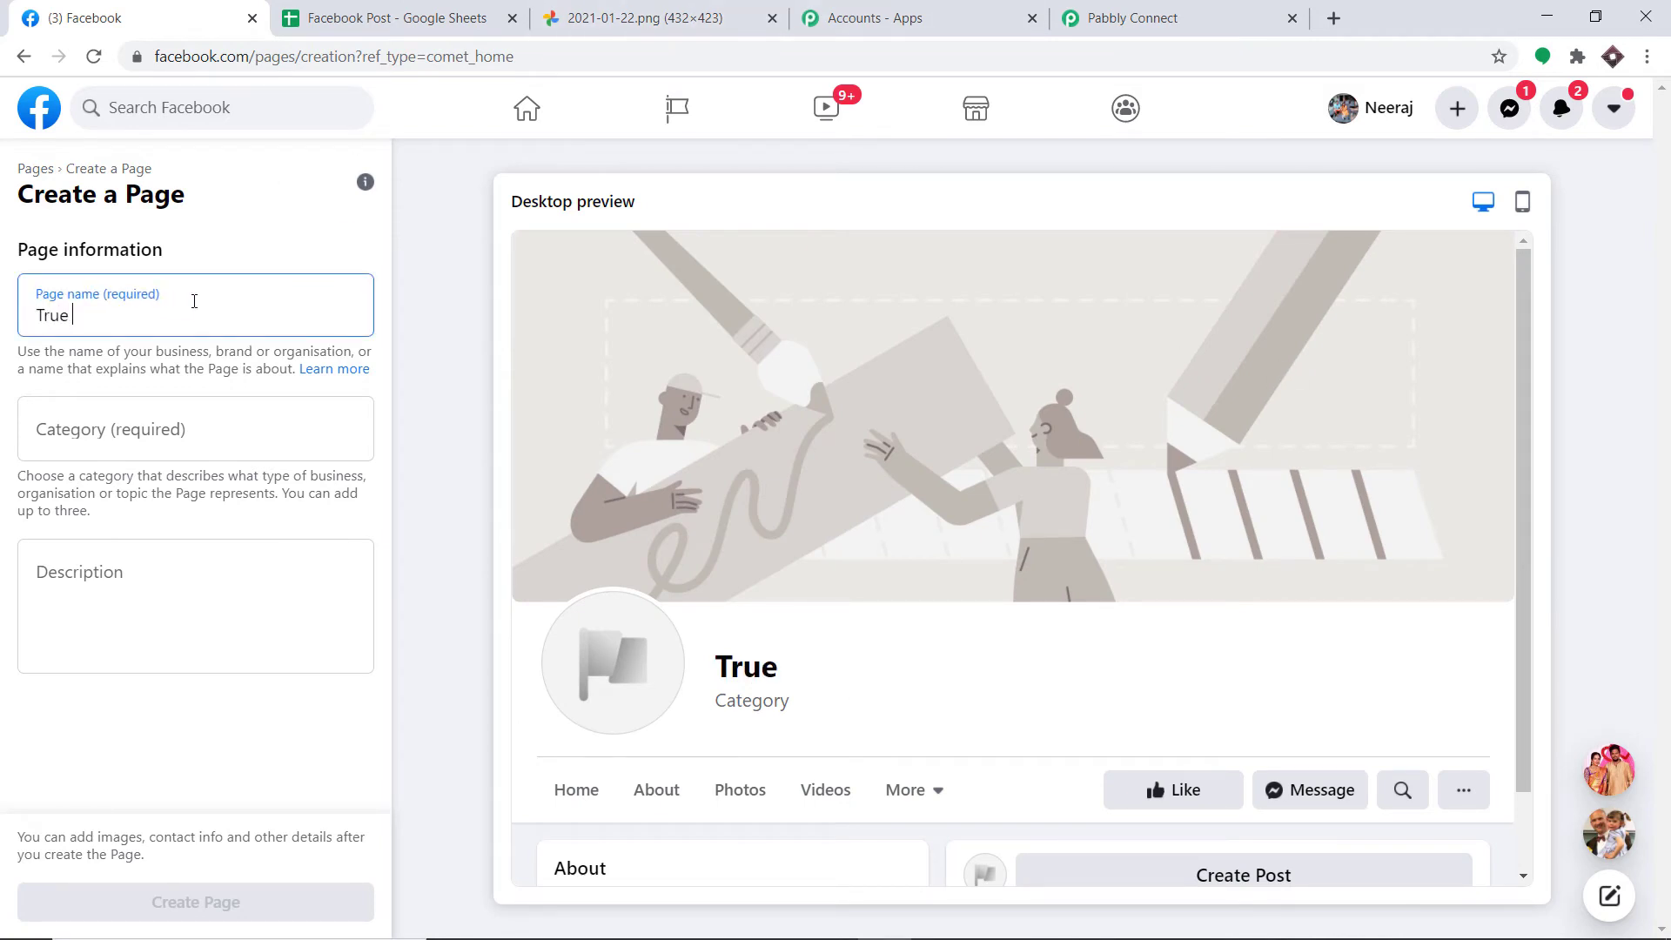
{"action": "key", "text": "BackSpace"}
{"action": "key", "text": "BackSpace"}
{"action": "key", "text": "BackSpace"}
{"action": "key", "text": "BackSpace"}
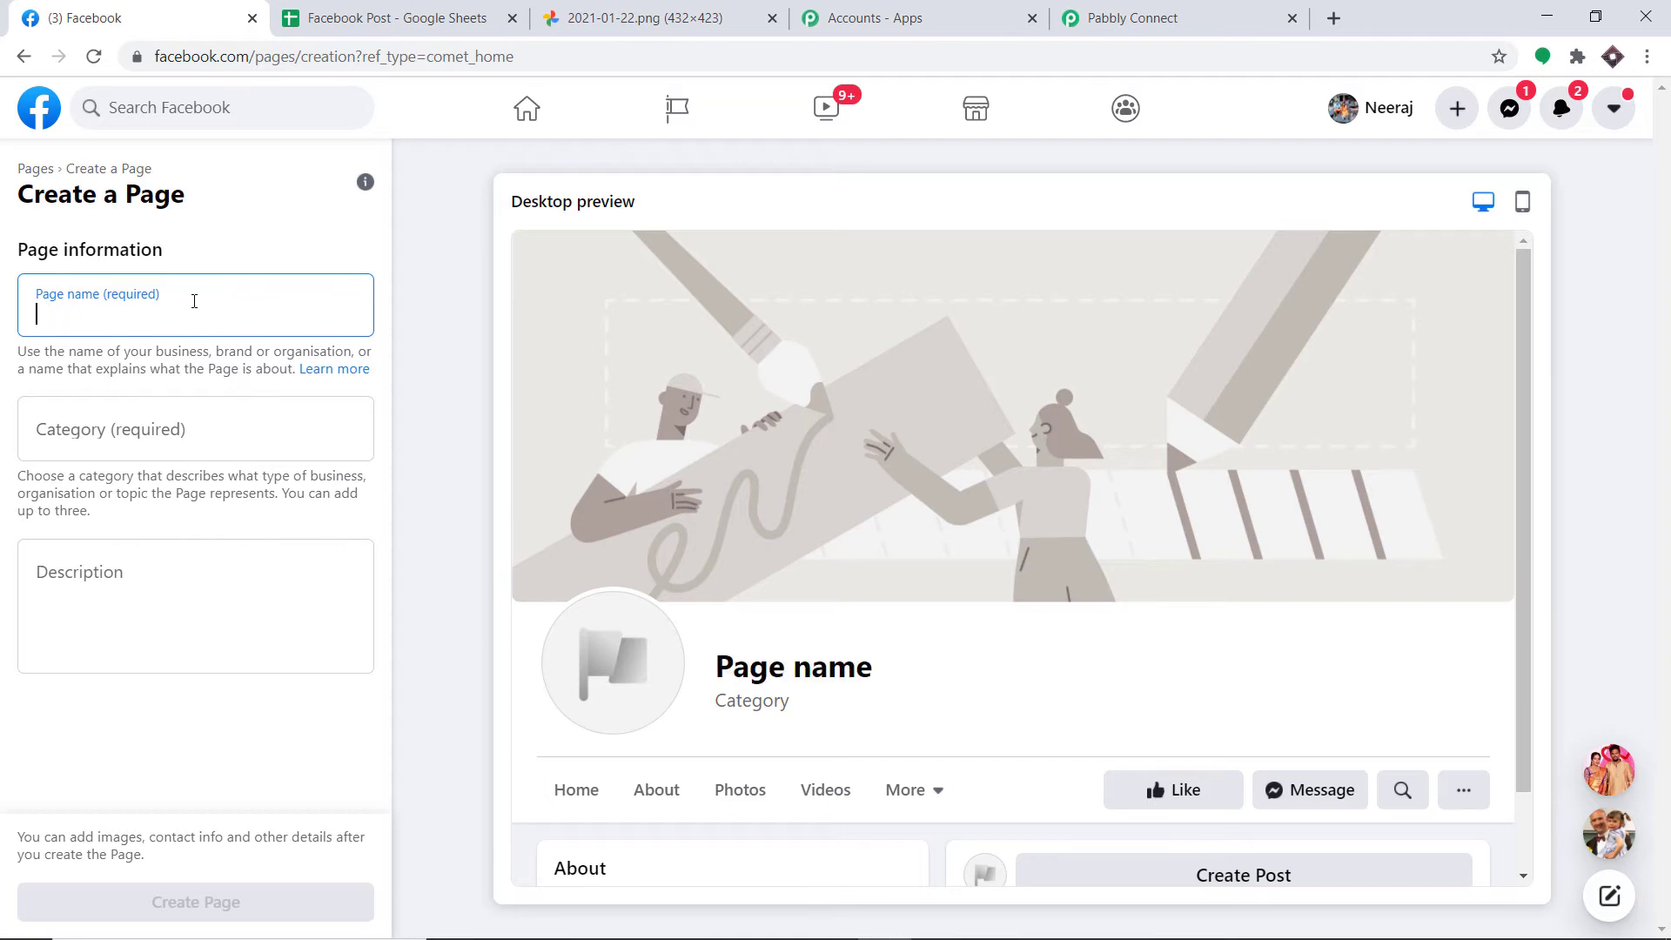
{"action": "type", "text": "Abs"}
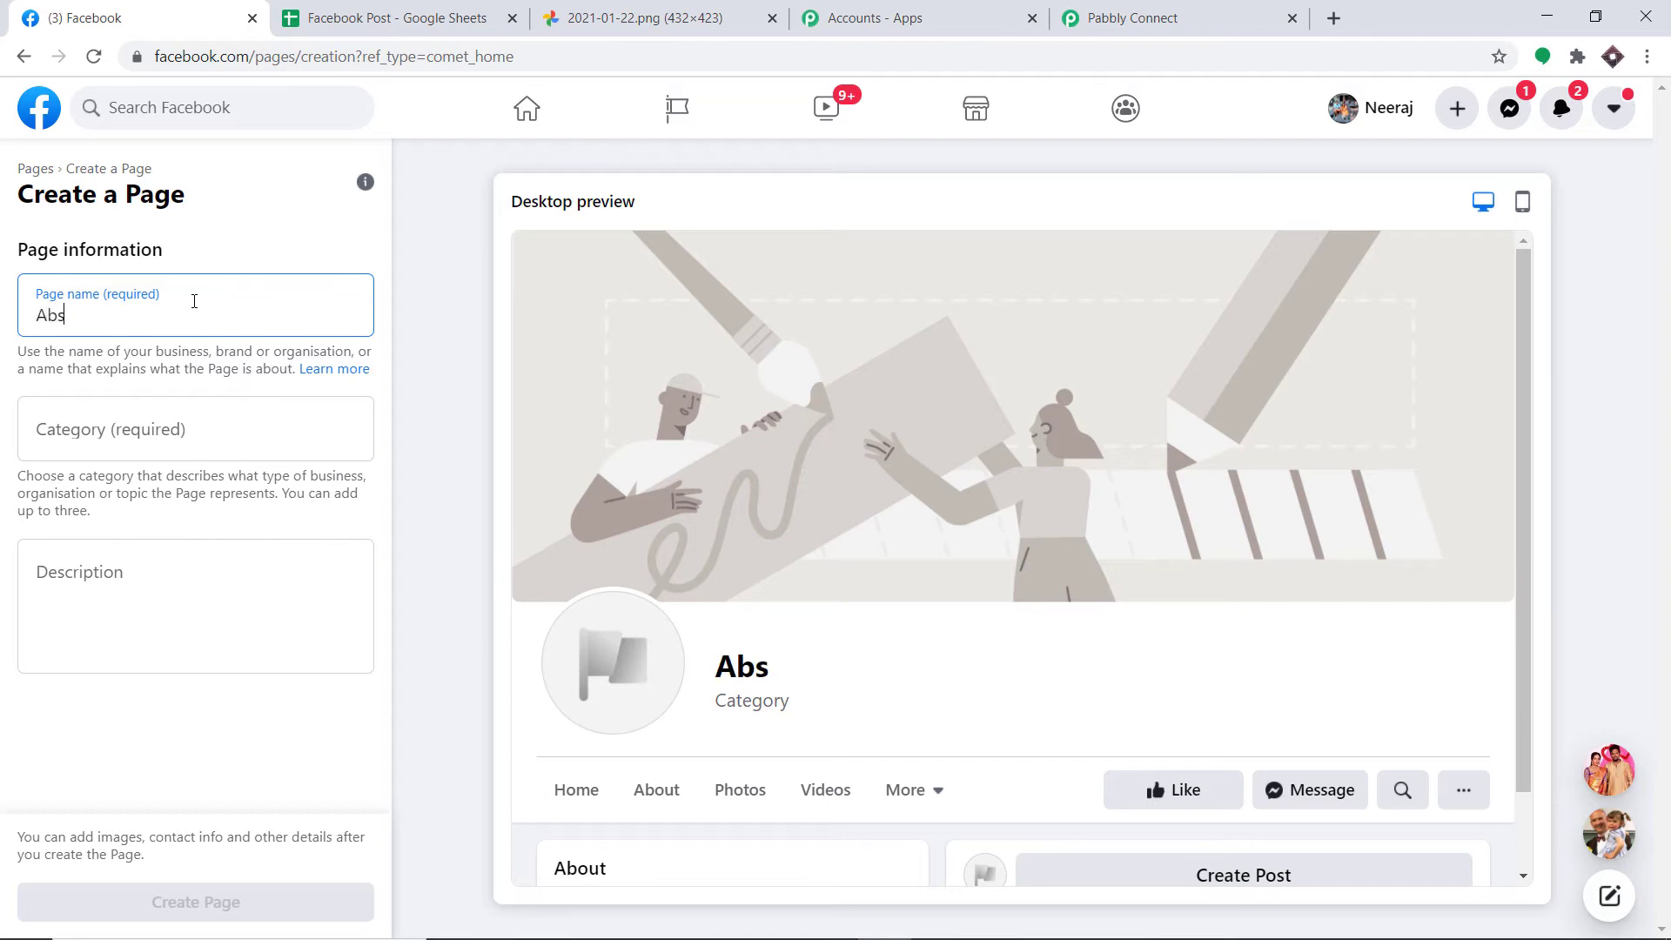
{"action": "type", "text": "olute "}
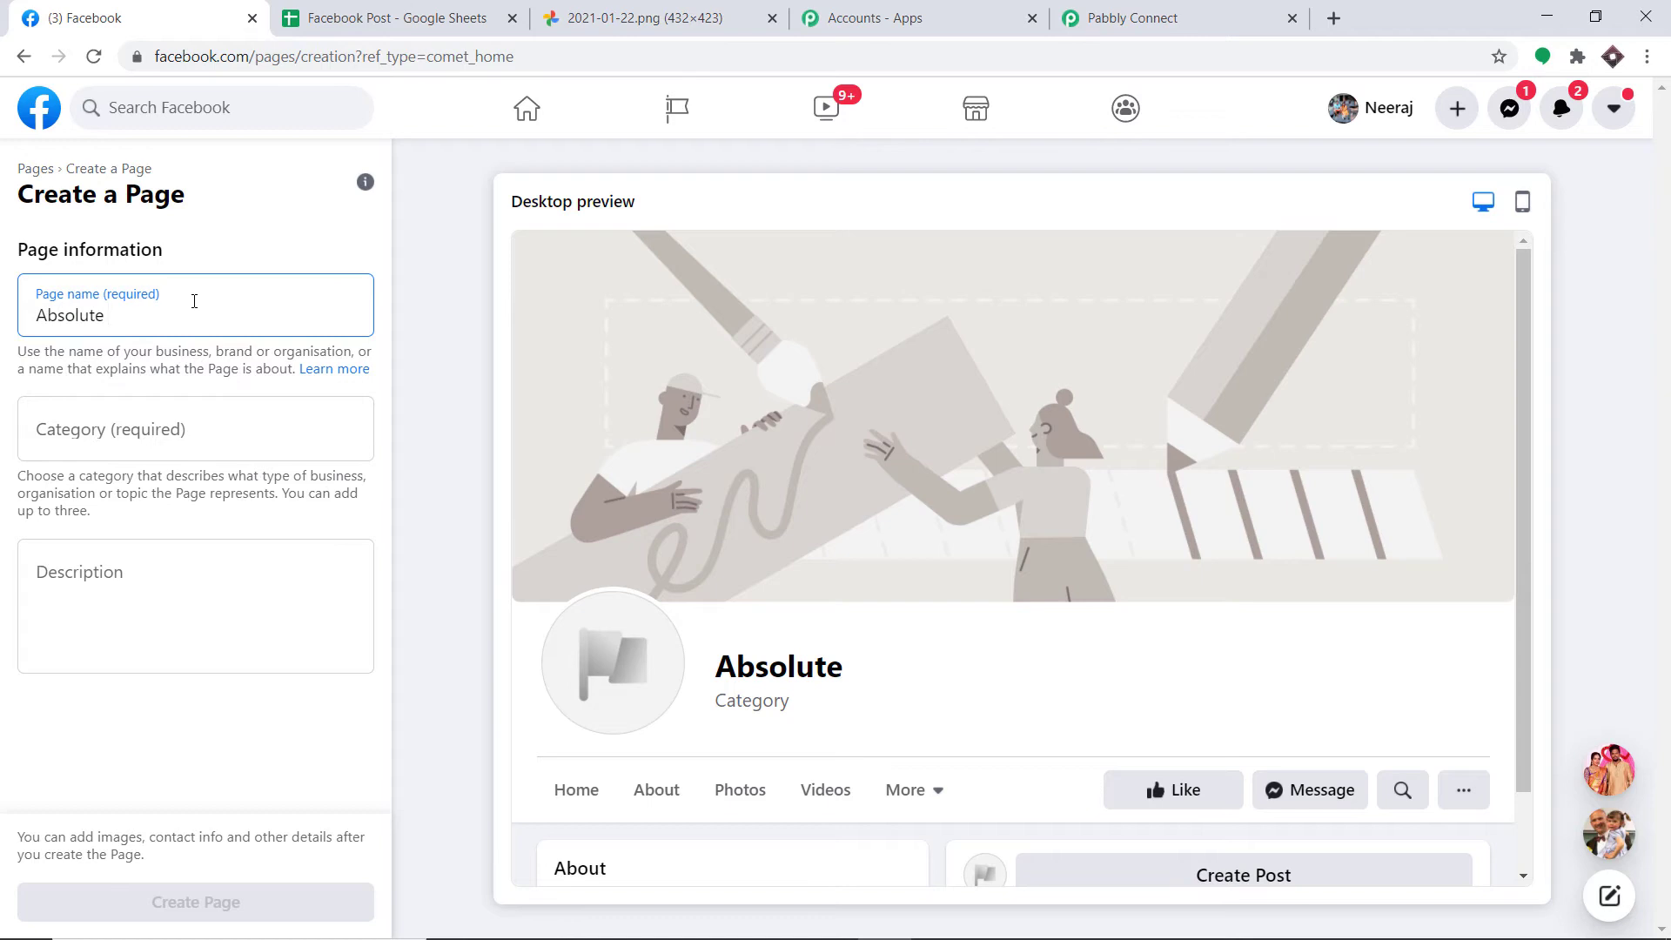
{"action": "type", "text": "Tech Revi"}
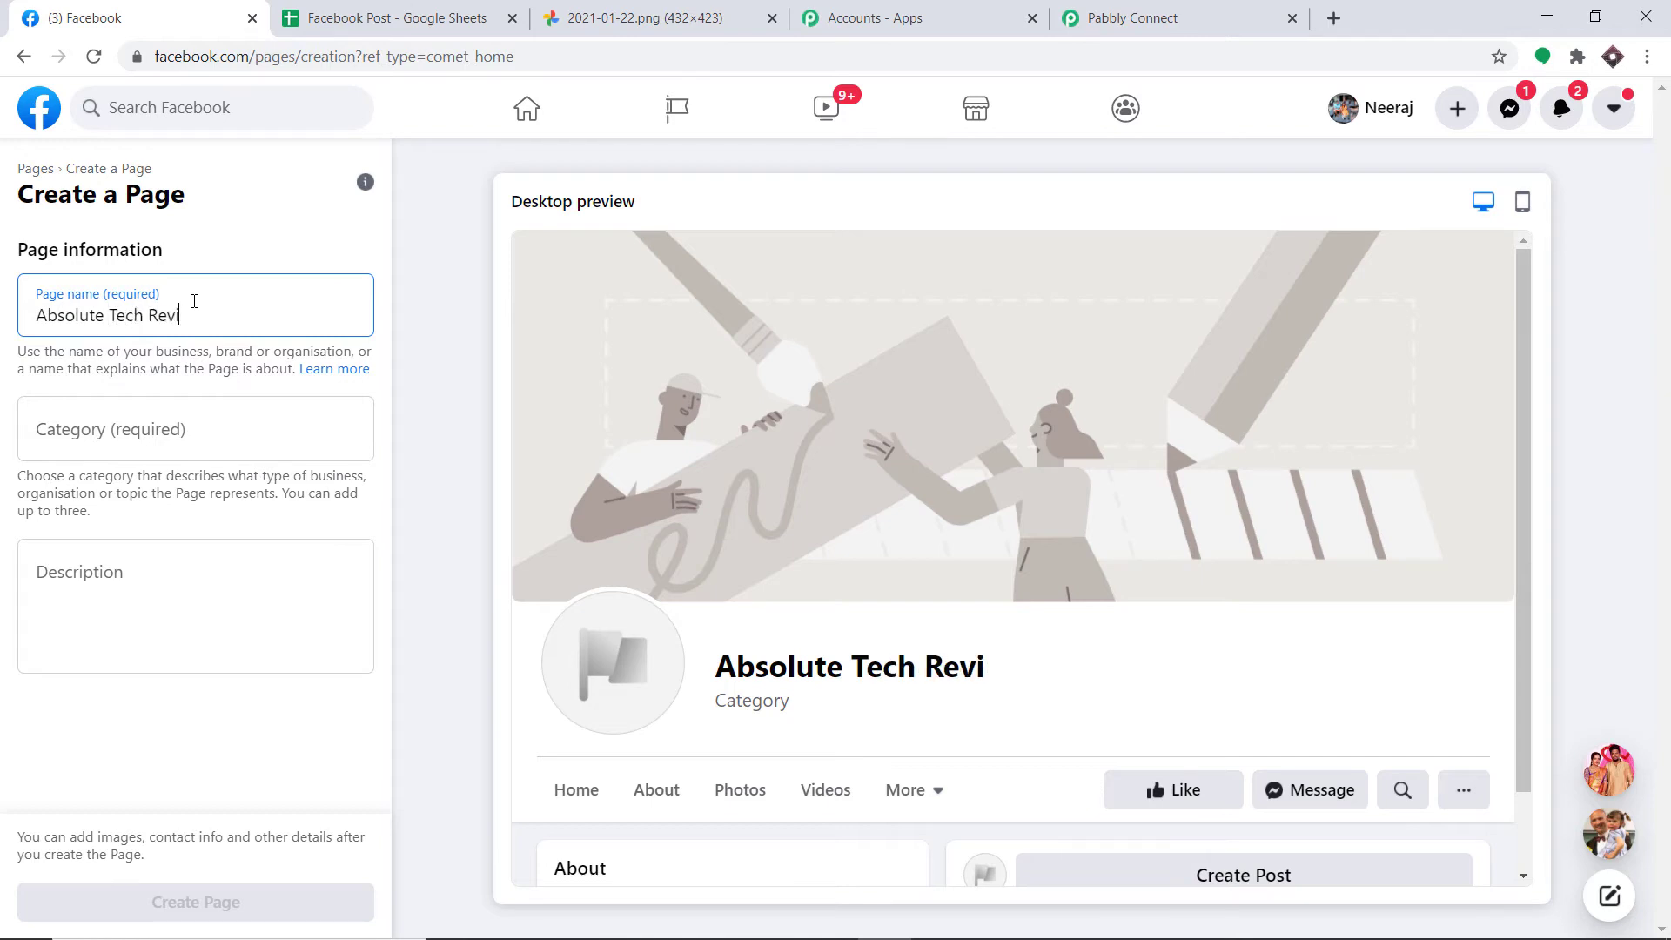
{"action": "type", "text": "ews"}
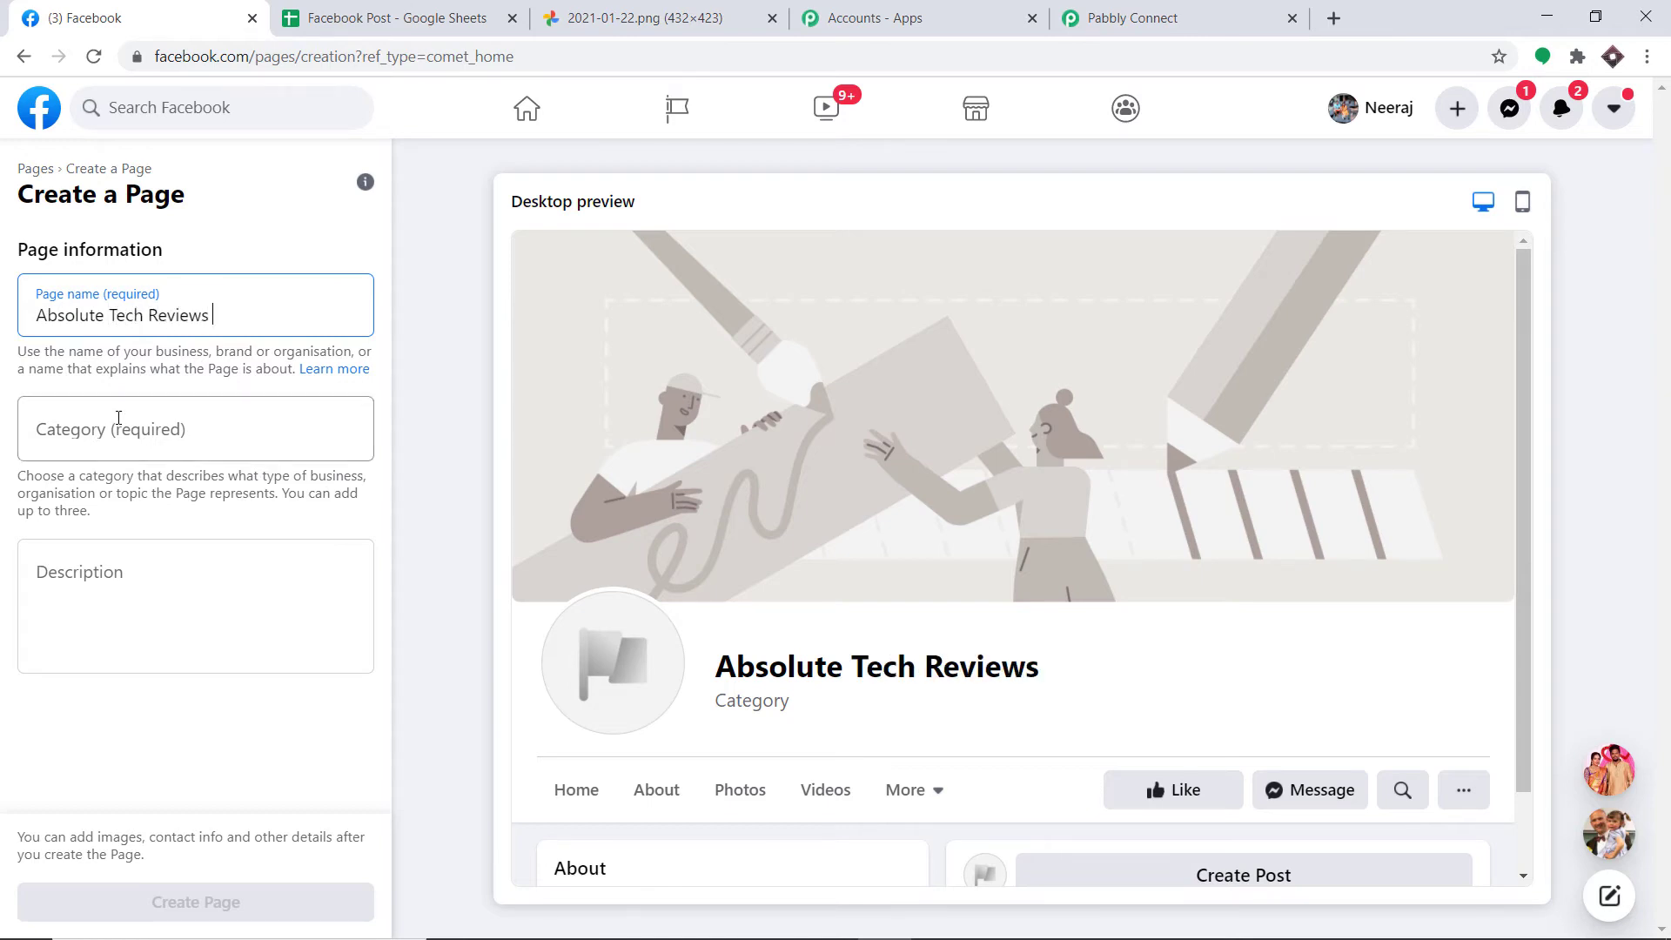
Step: Set the new page's category to Science, technology & engineering
{"action": "left_click", "coordinate": [131, 432]}
{"action": "type", "text": "sc"}
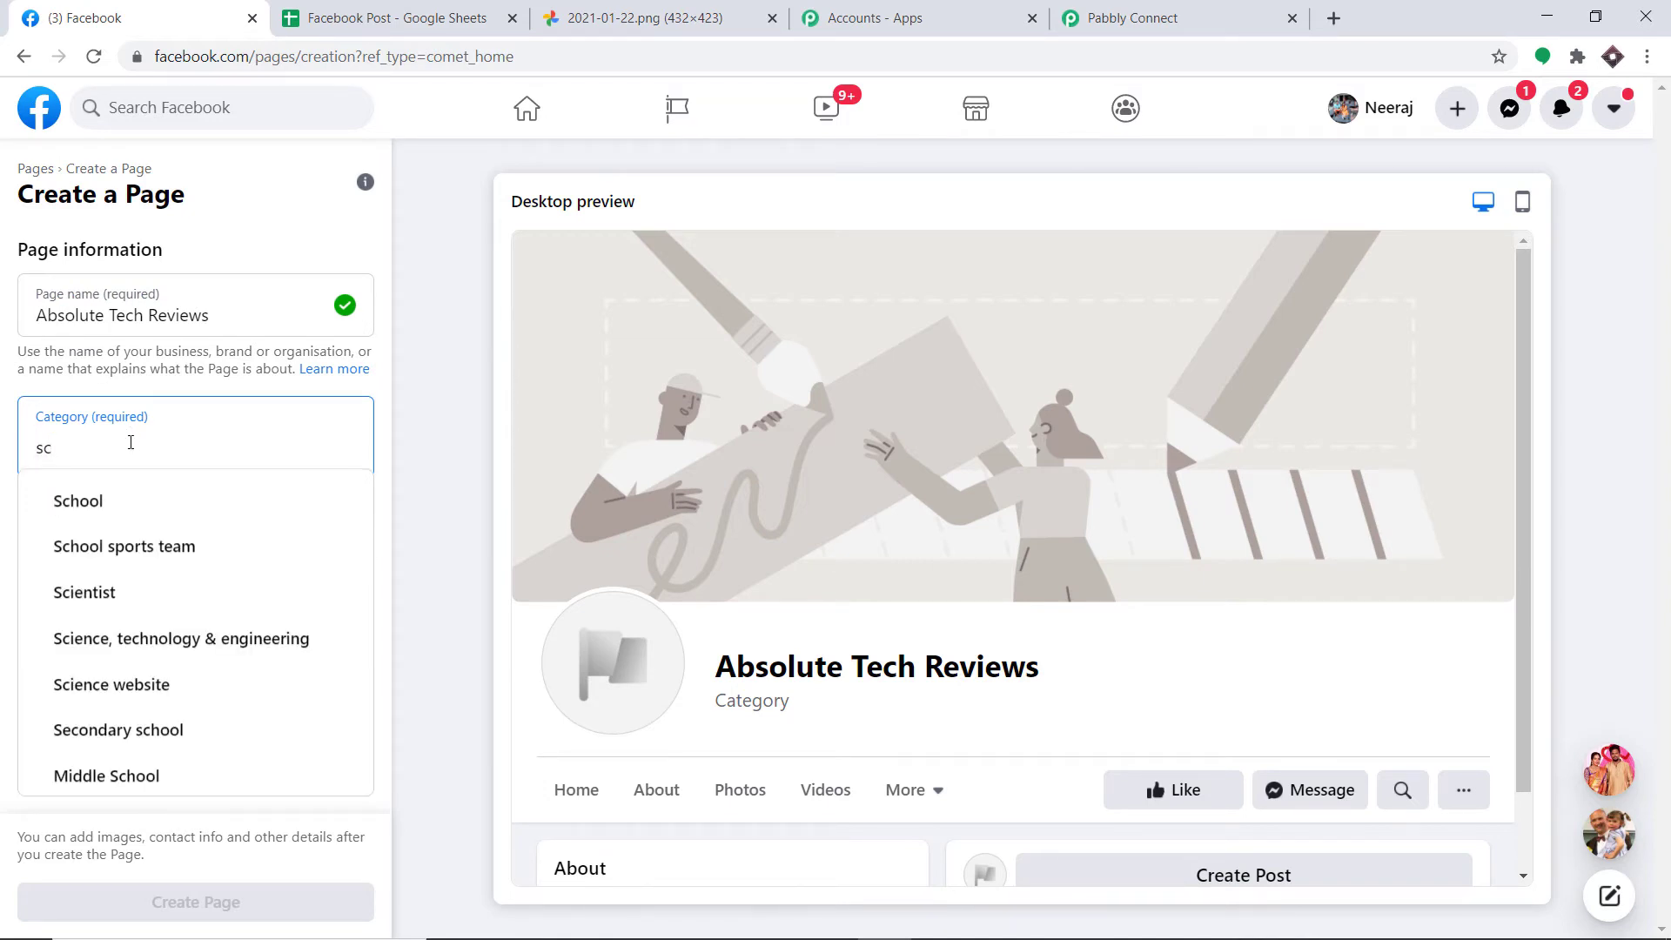
{"action": "left_click", "coordinate": [109, 638]}
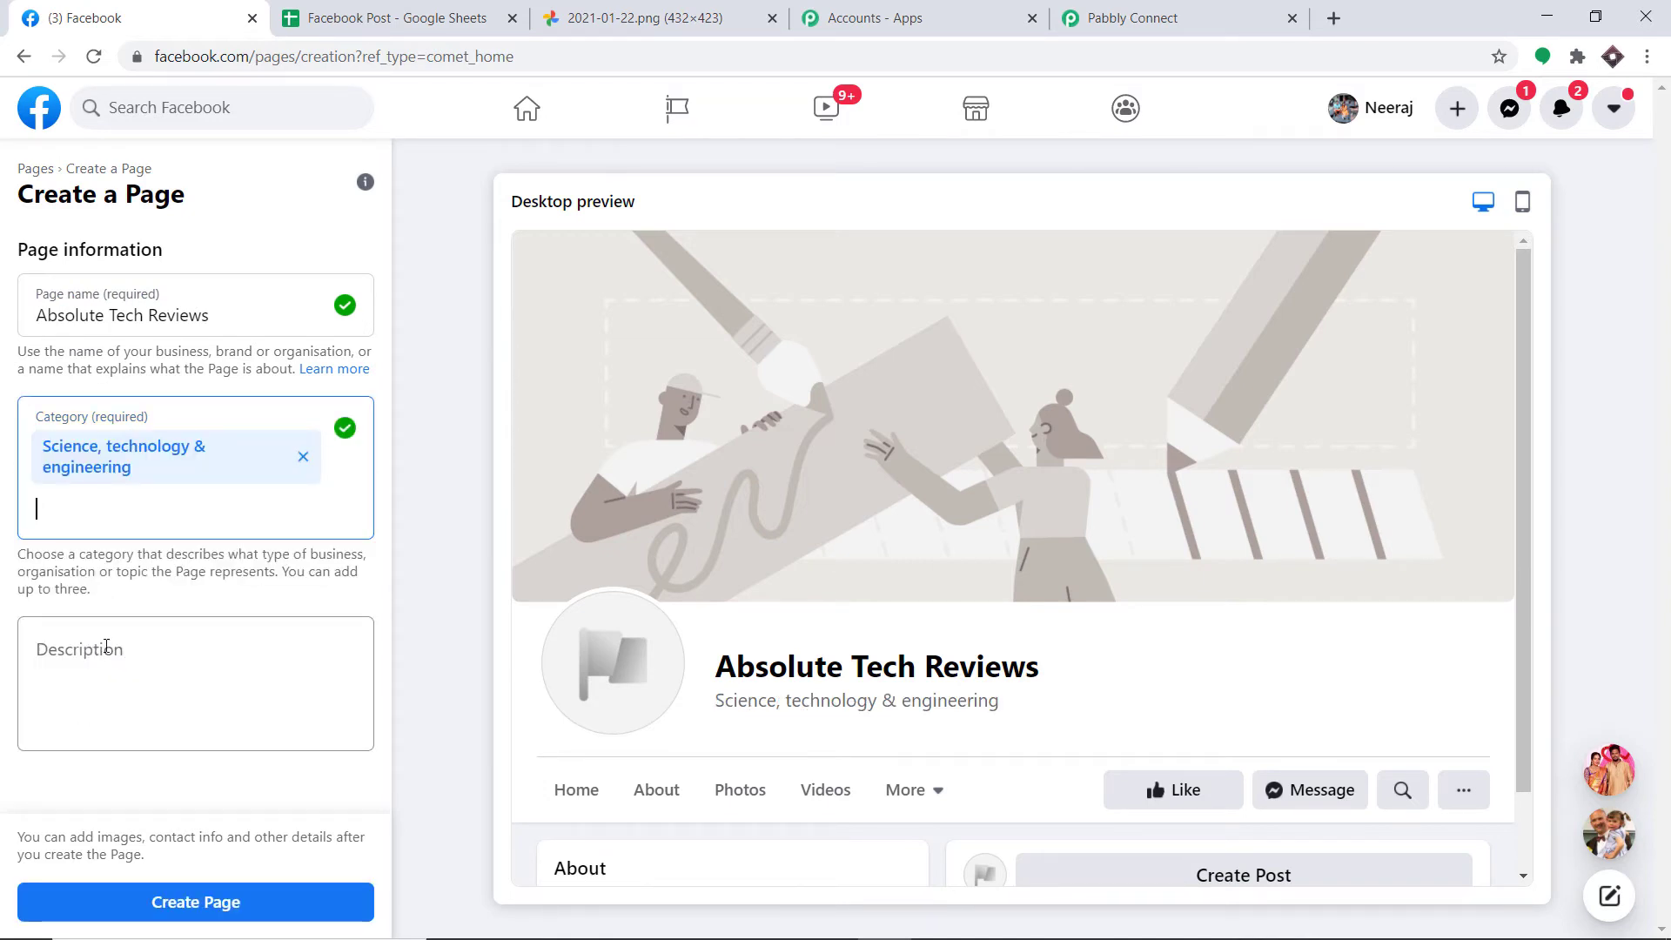
Step: Enter "True Reviews Here" as the page description and create the page
{"action": "left_click", "coordinate": [106, 646]}
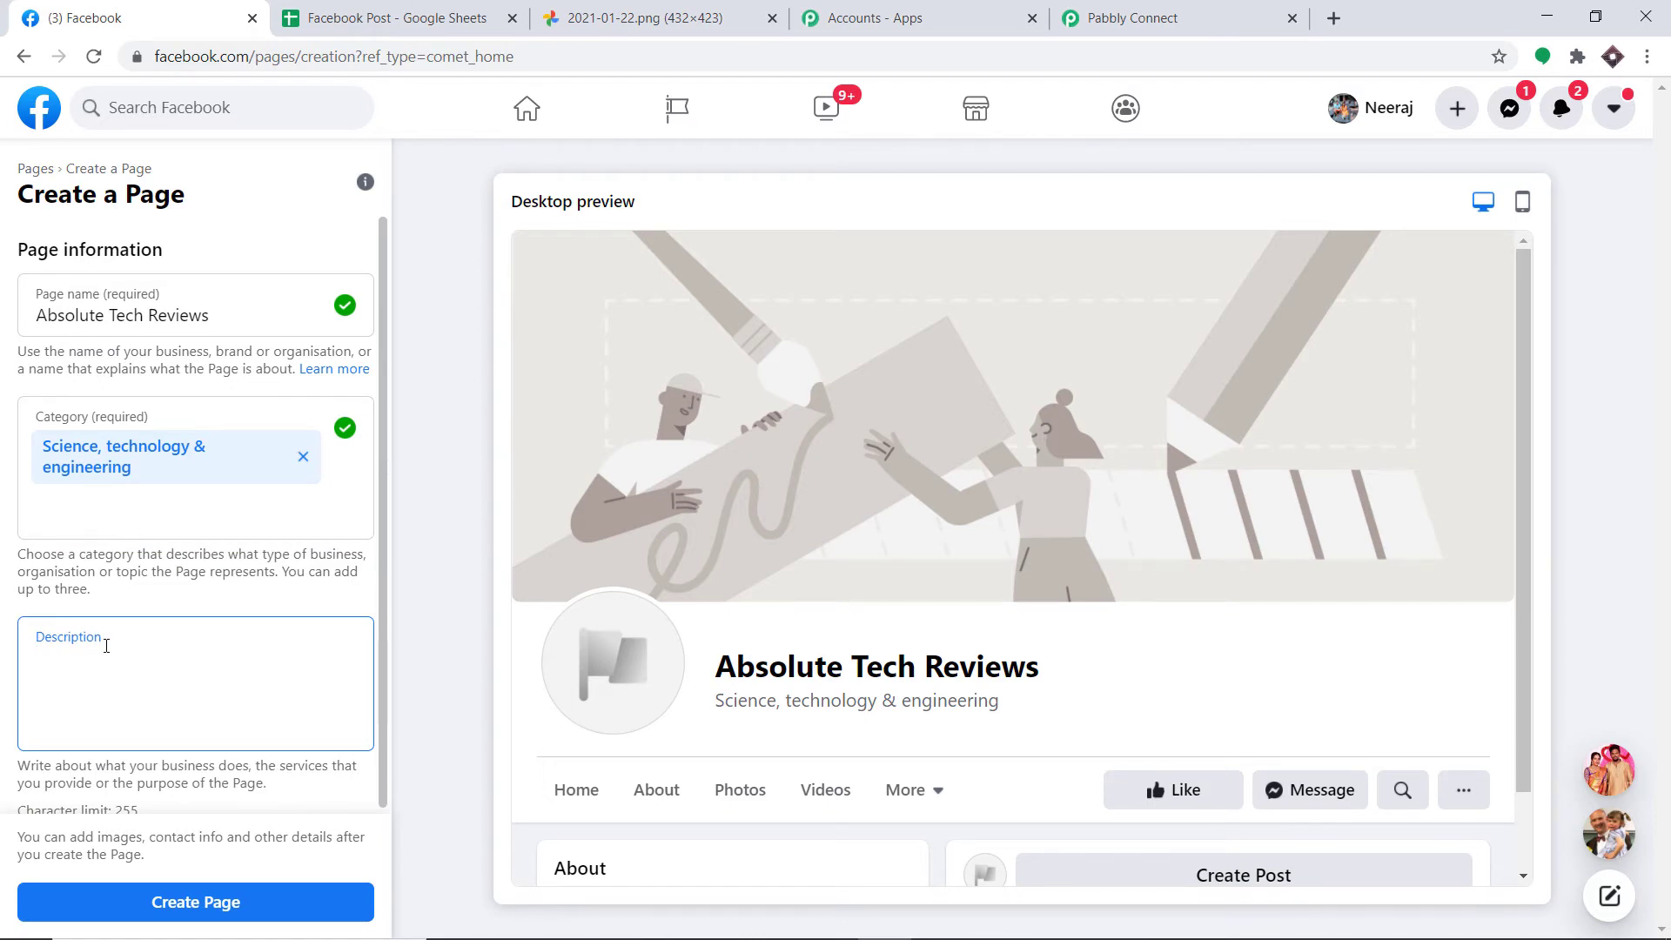
{"action": "type", "text": "True Review"}
{"action": "key", "text": "BackSpace"}
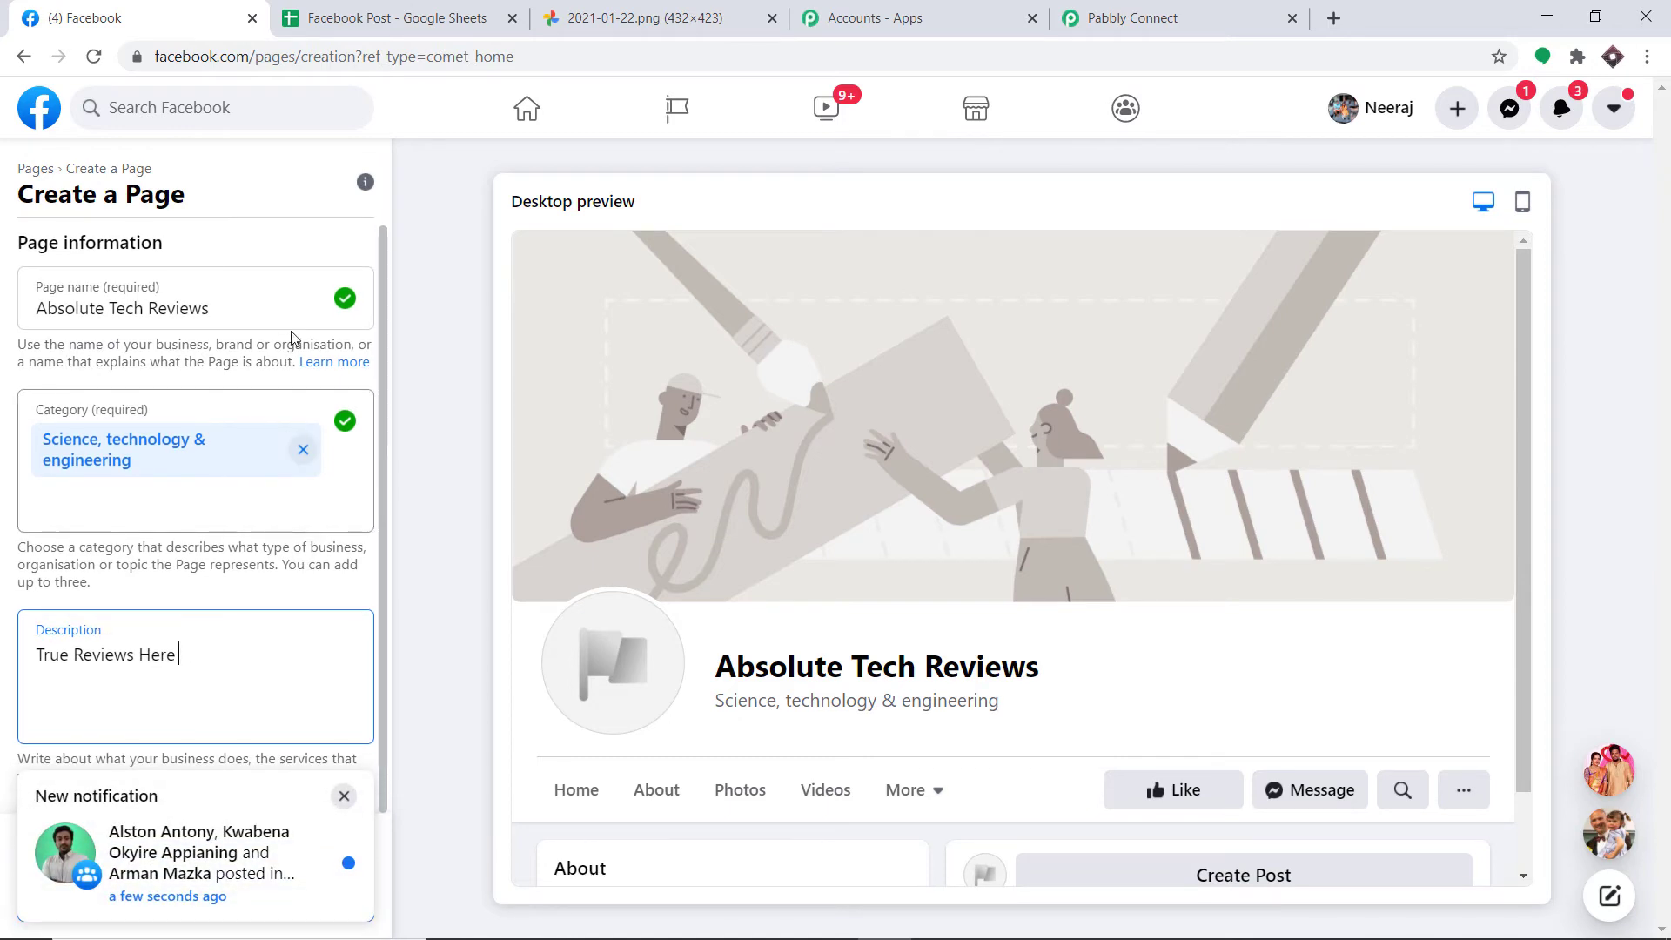
{"action": "left_click", "coordinate": [344, 796]}
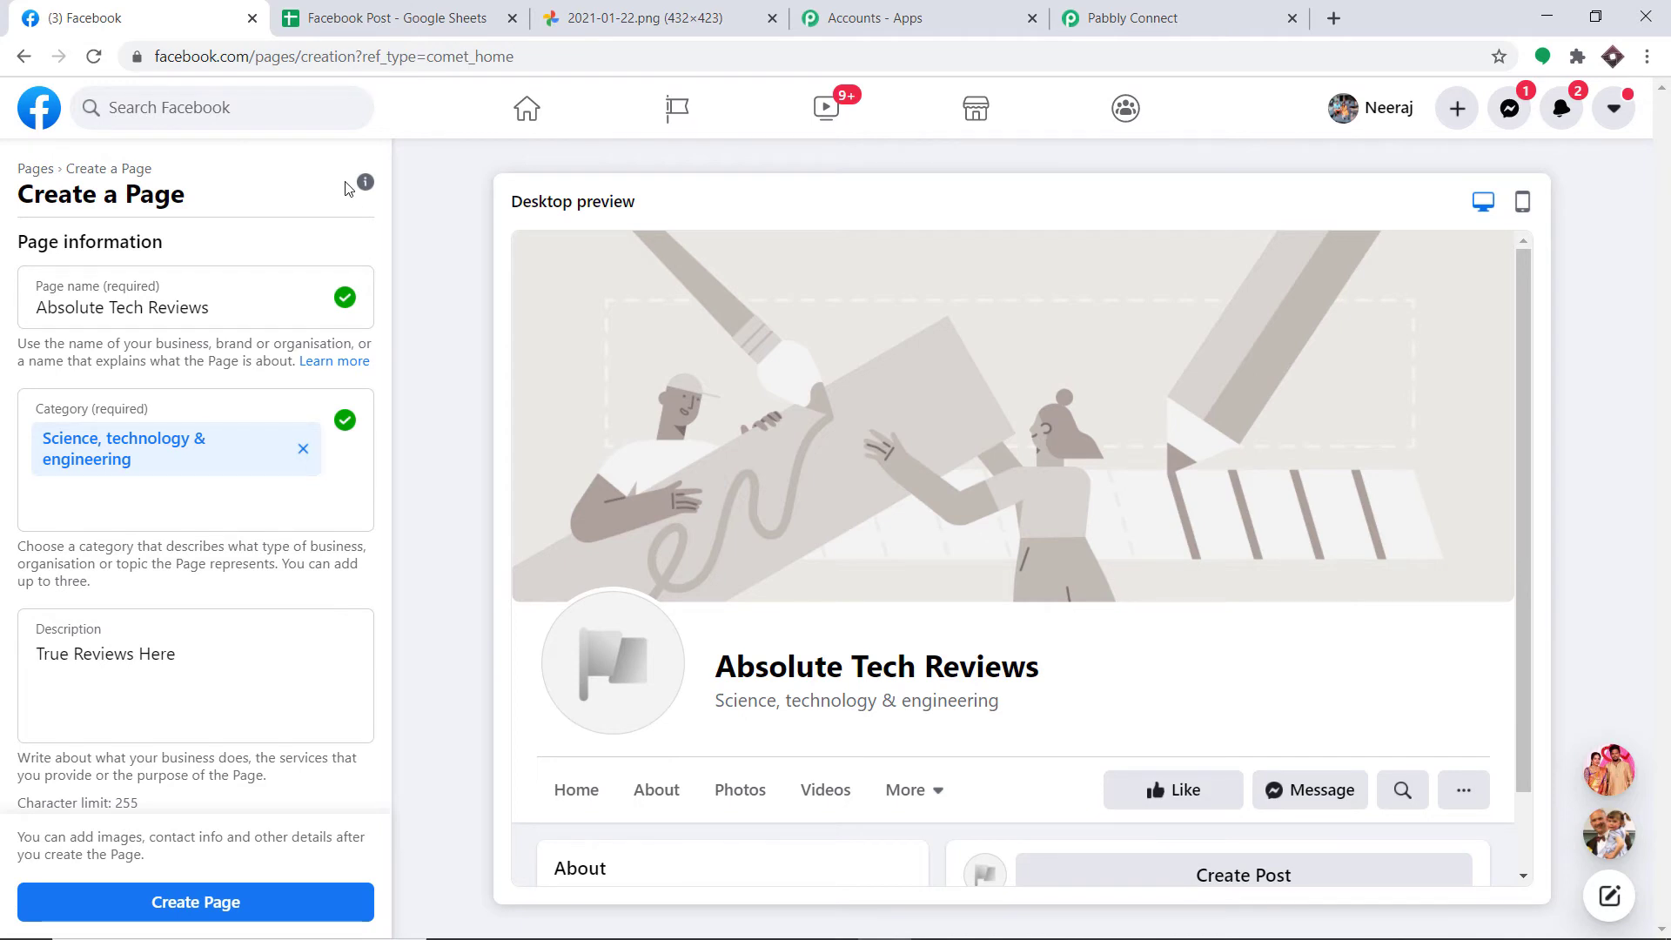
{"action": "left_click", "coordinate": [202, 905]}
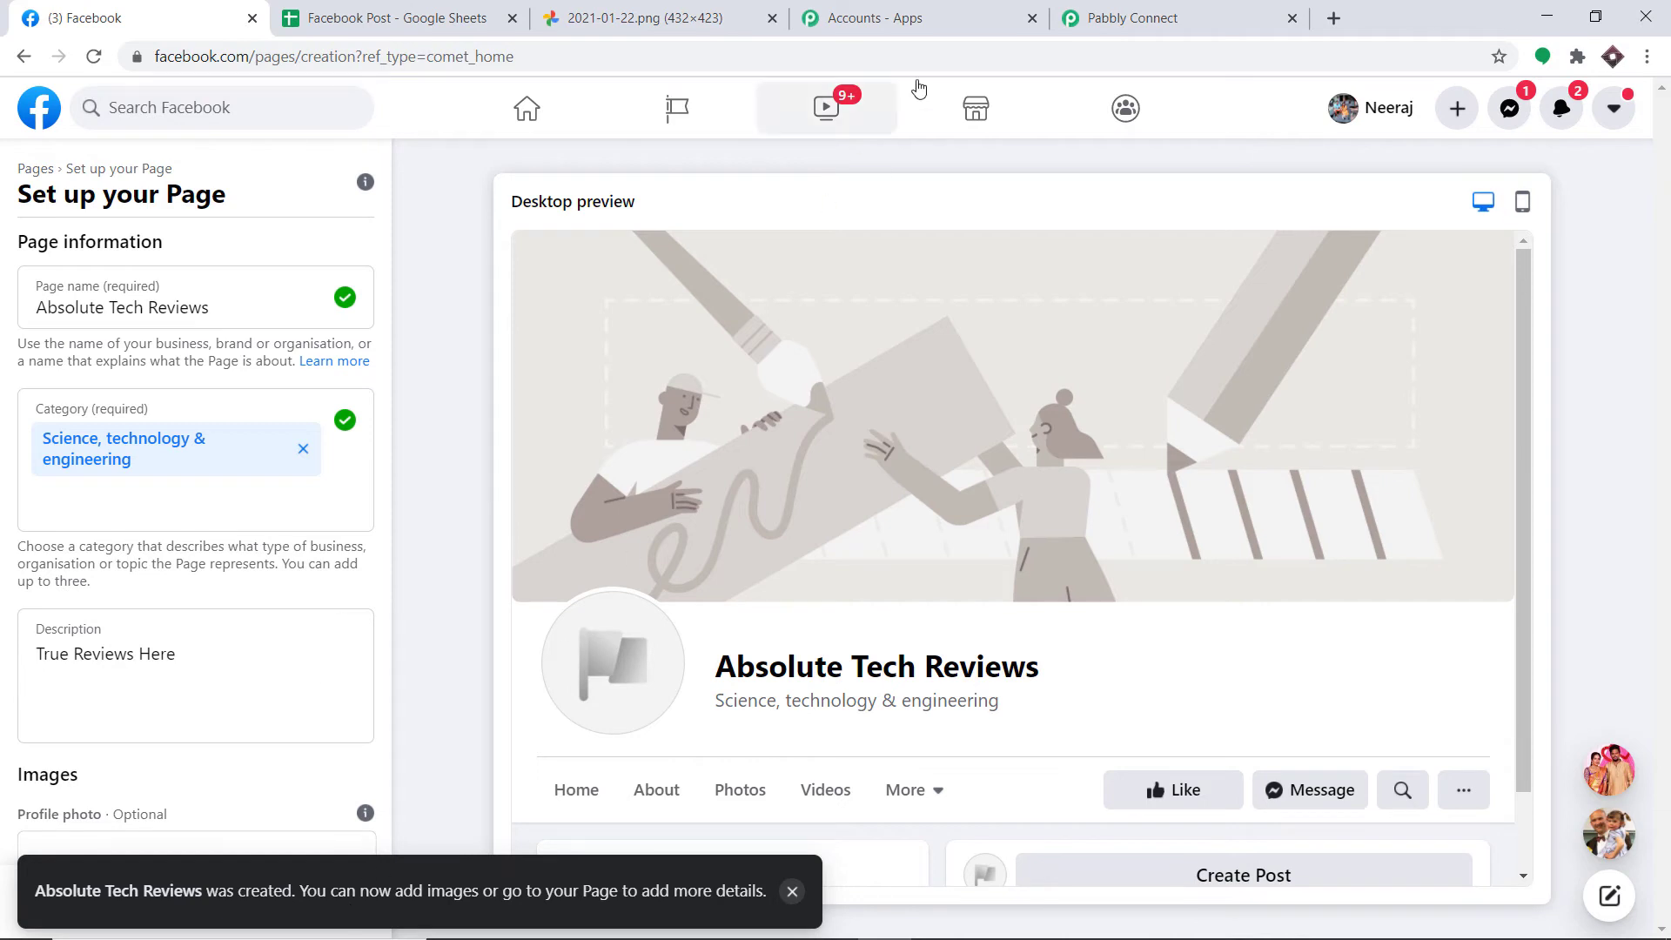
Step: Switch back to Pabbly Connect and refresh the list of Facebook pages in the action's Page field
{"action": "left_click", "coordinate": [1099, 18]}
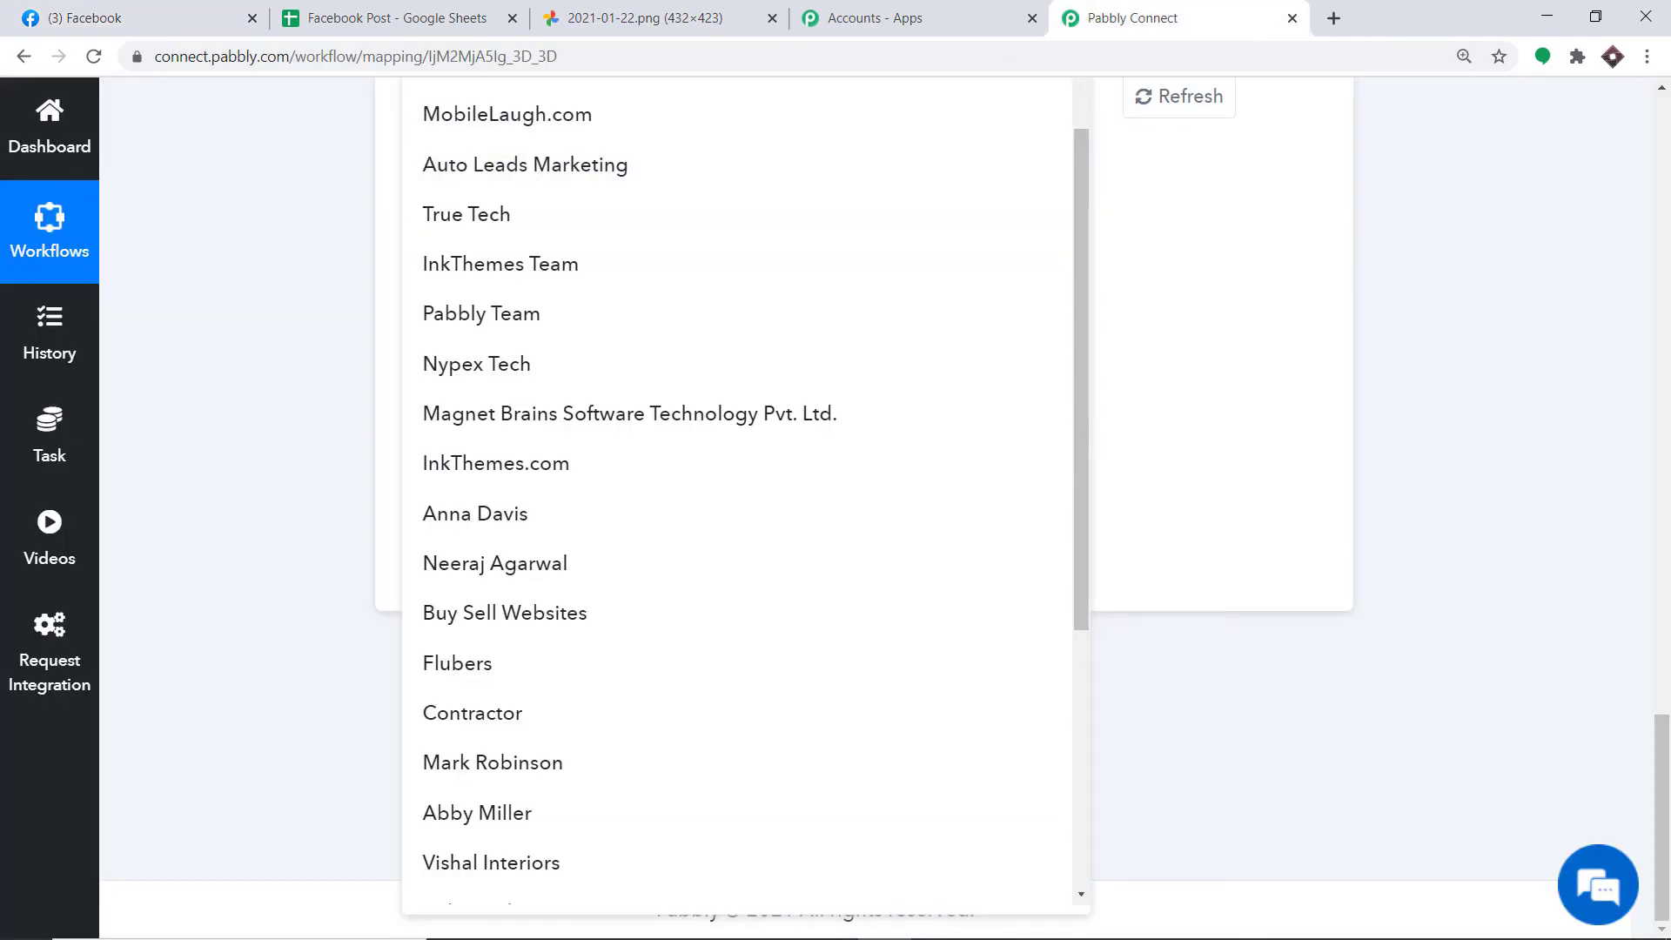
{"action": "scroll", "coordinate": [1474, 376], "scroll_direction": "up", "scroll_amount": 3}
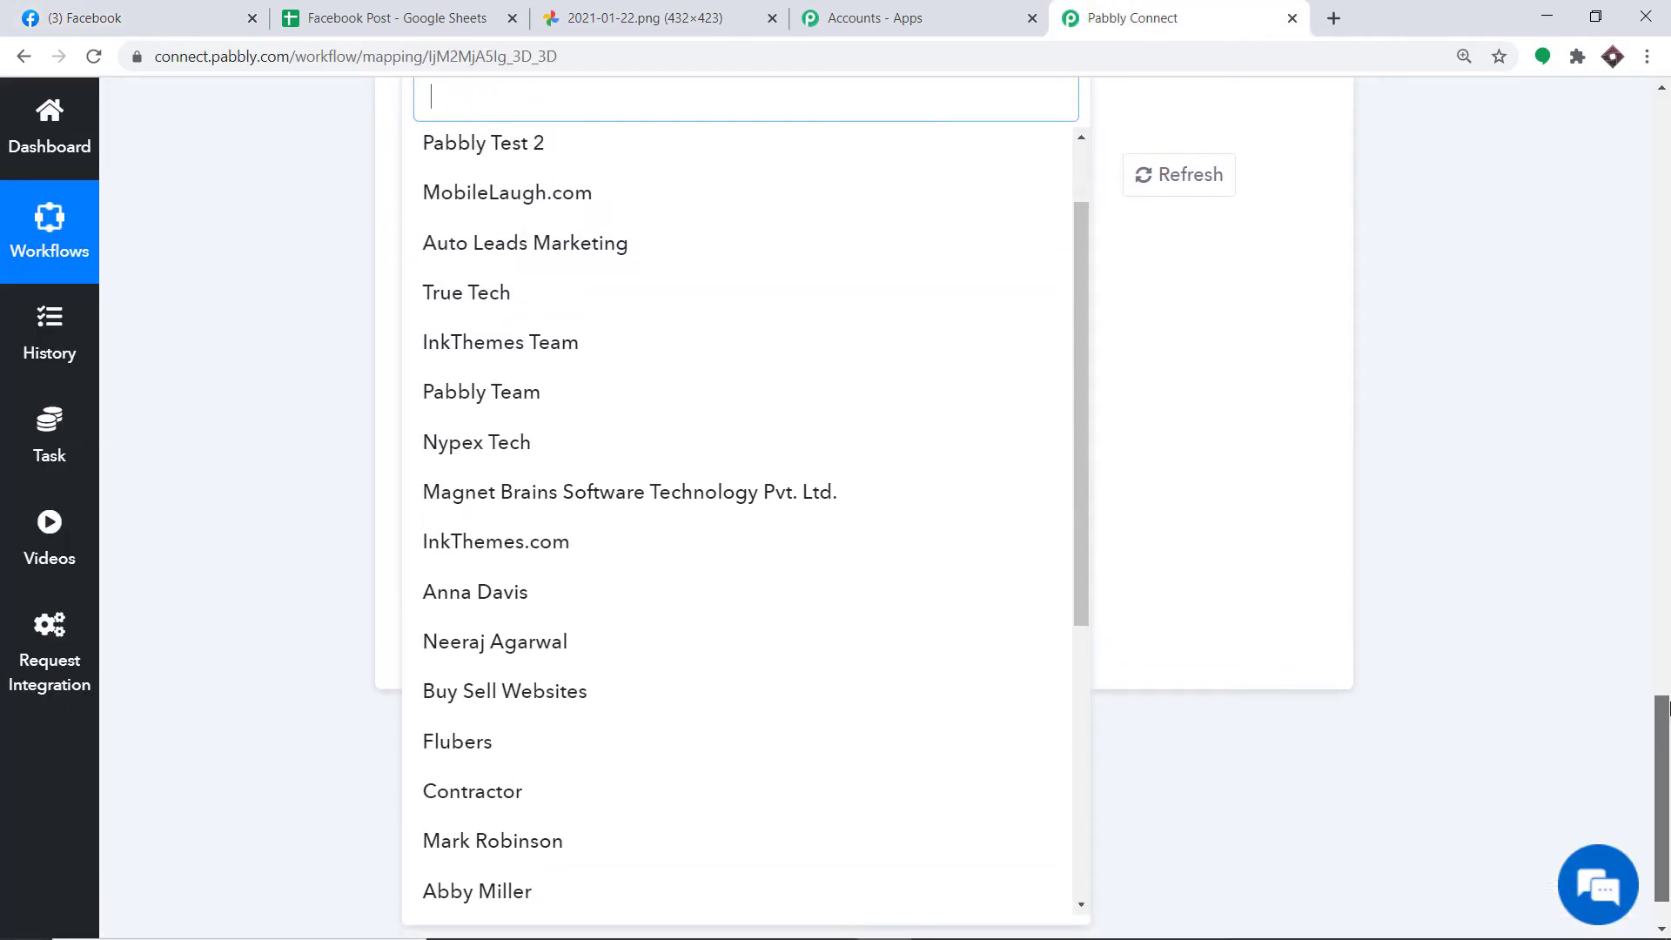
{"action": "left_click", "coordinate": [1174, 202]}
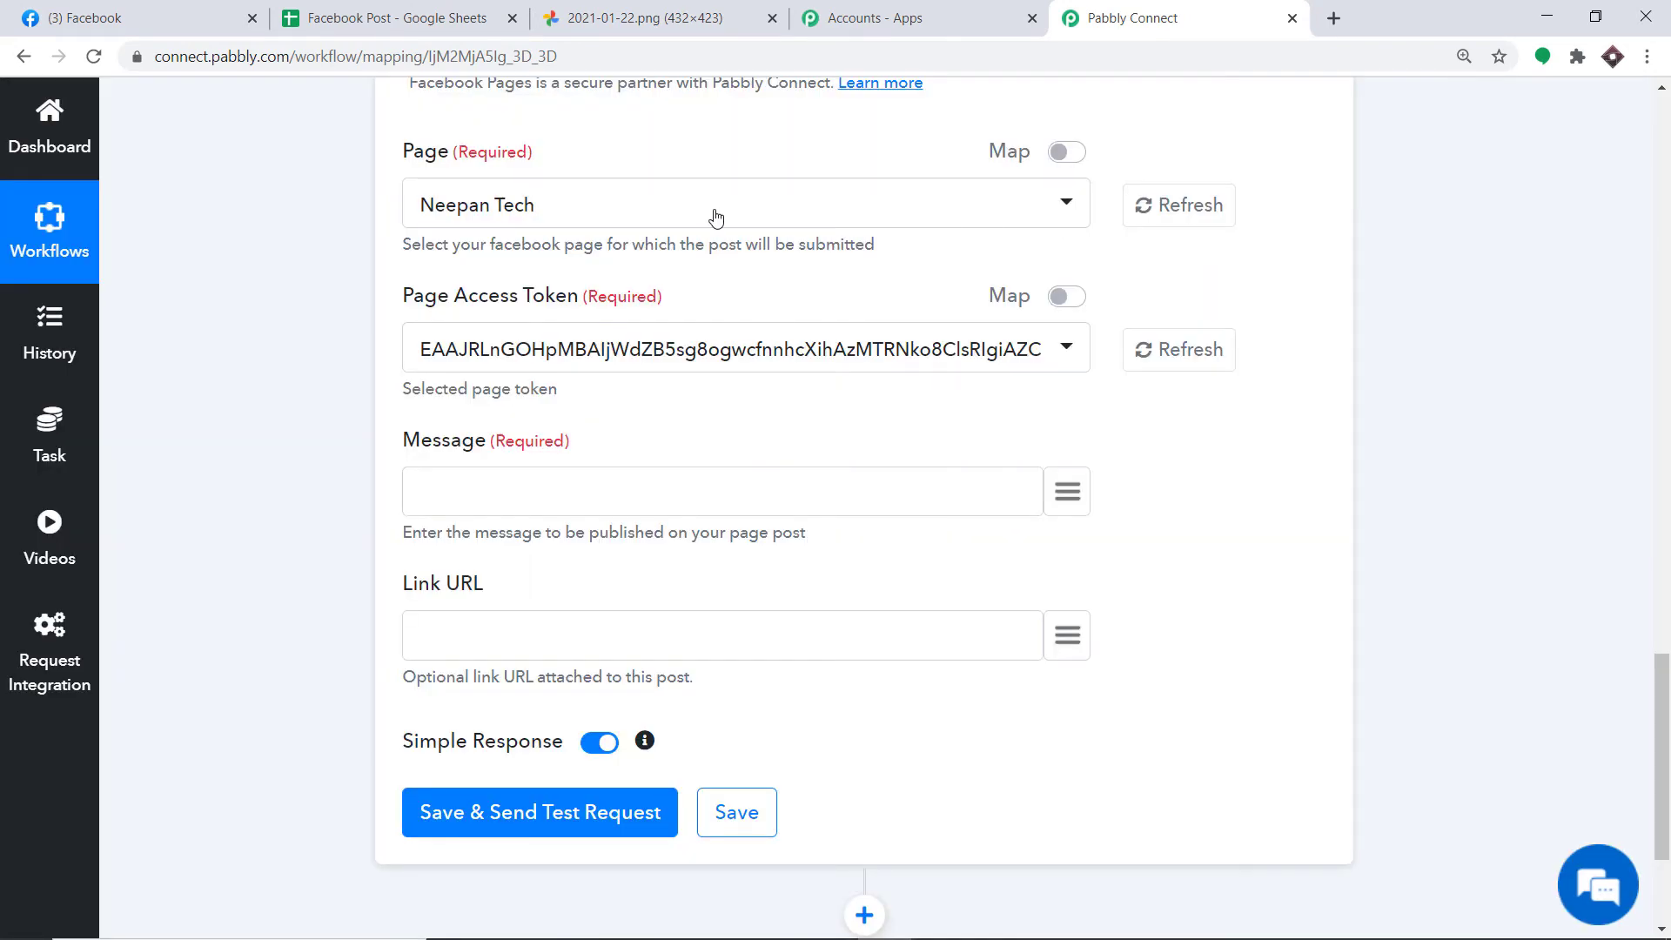
Step: Select Absolute Tech Reviews as the page that the action posts to
{"action": "left_click", "coordinate": [703, 214]}
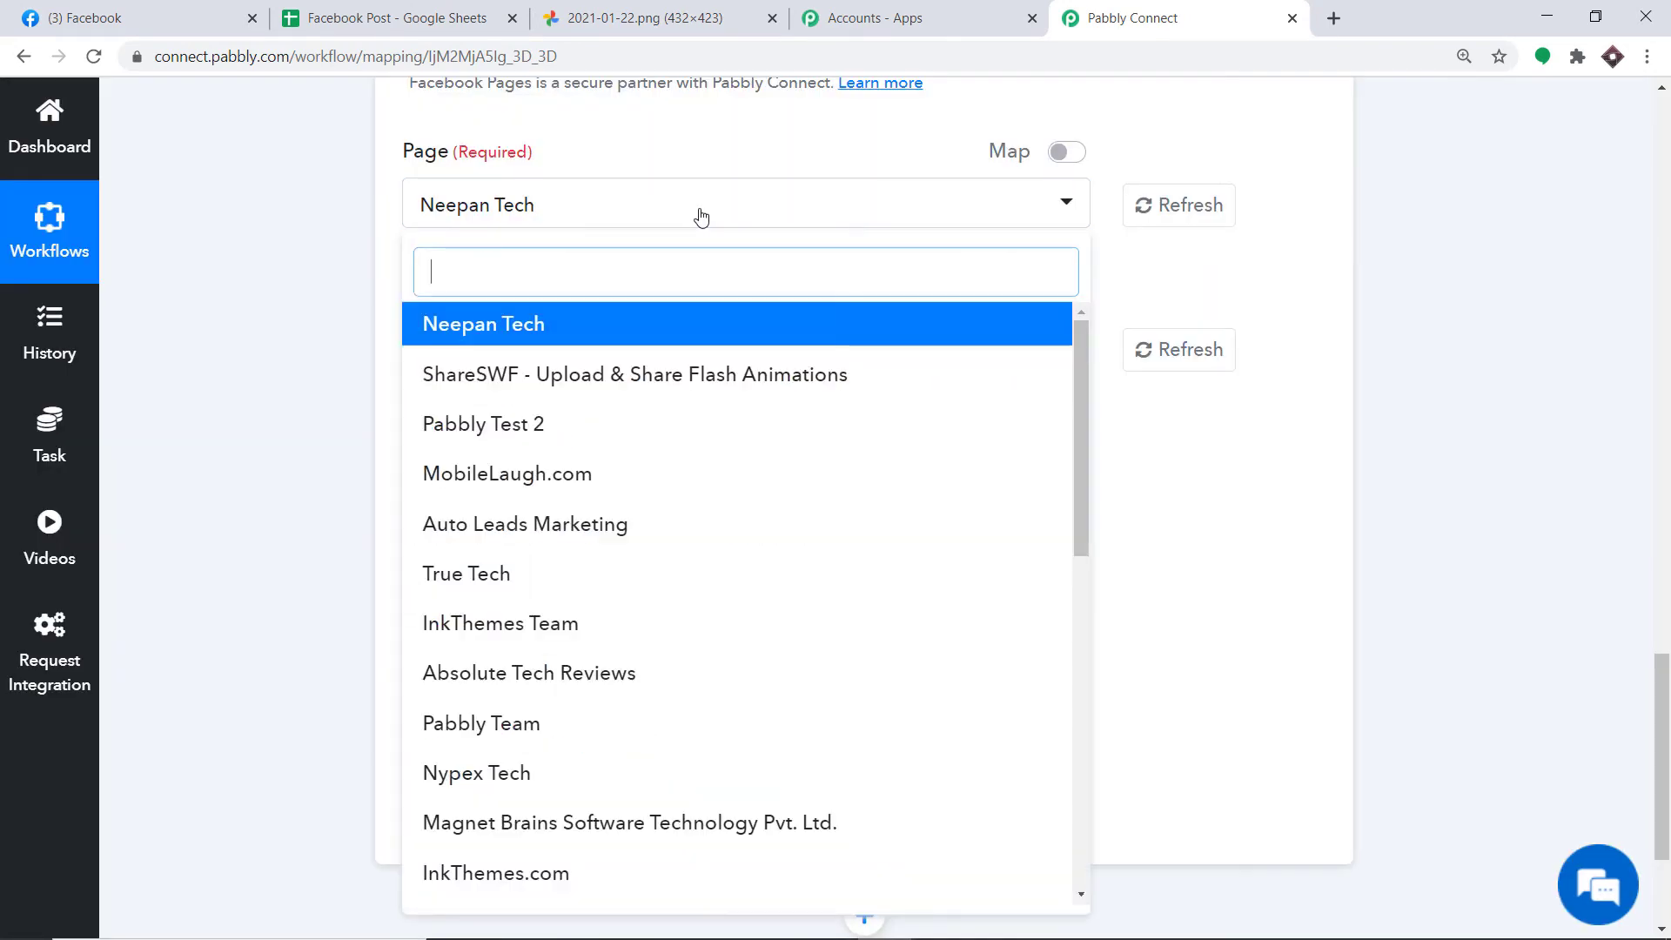
{"action": "scroll", "coordinate": [671, 469], "scroll_direction": "down", "scroll_amount": 9}
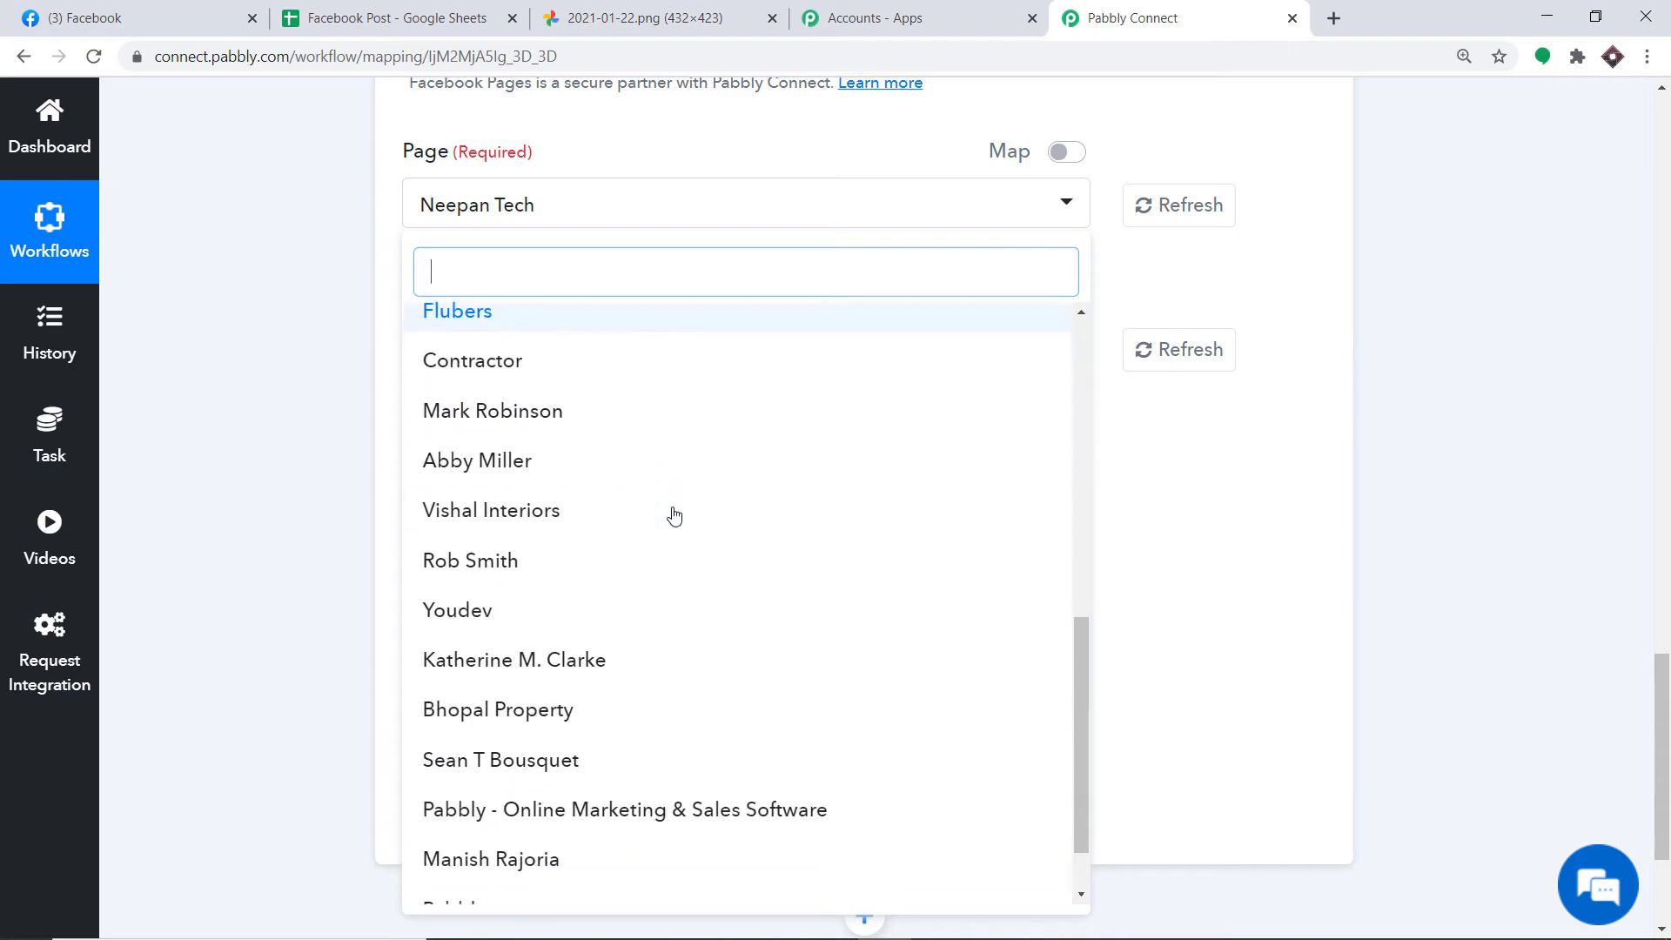
{"action": "scroll", "coordinate": [672, 522], "scroll_direction": "down", "scroll_amount": 2}
{"action": "scroll", "coordinate": [664, 532], "scroll_direction": "up", "scroll_amount": 5}
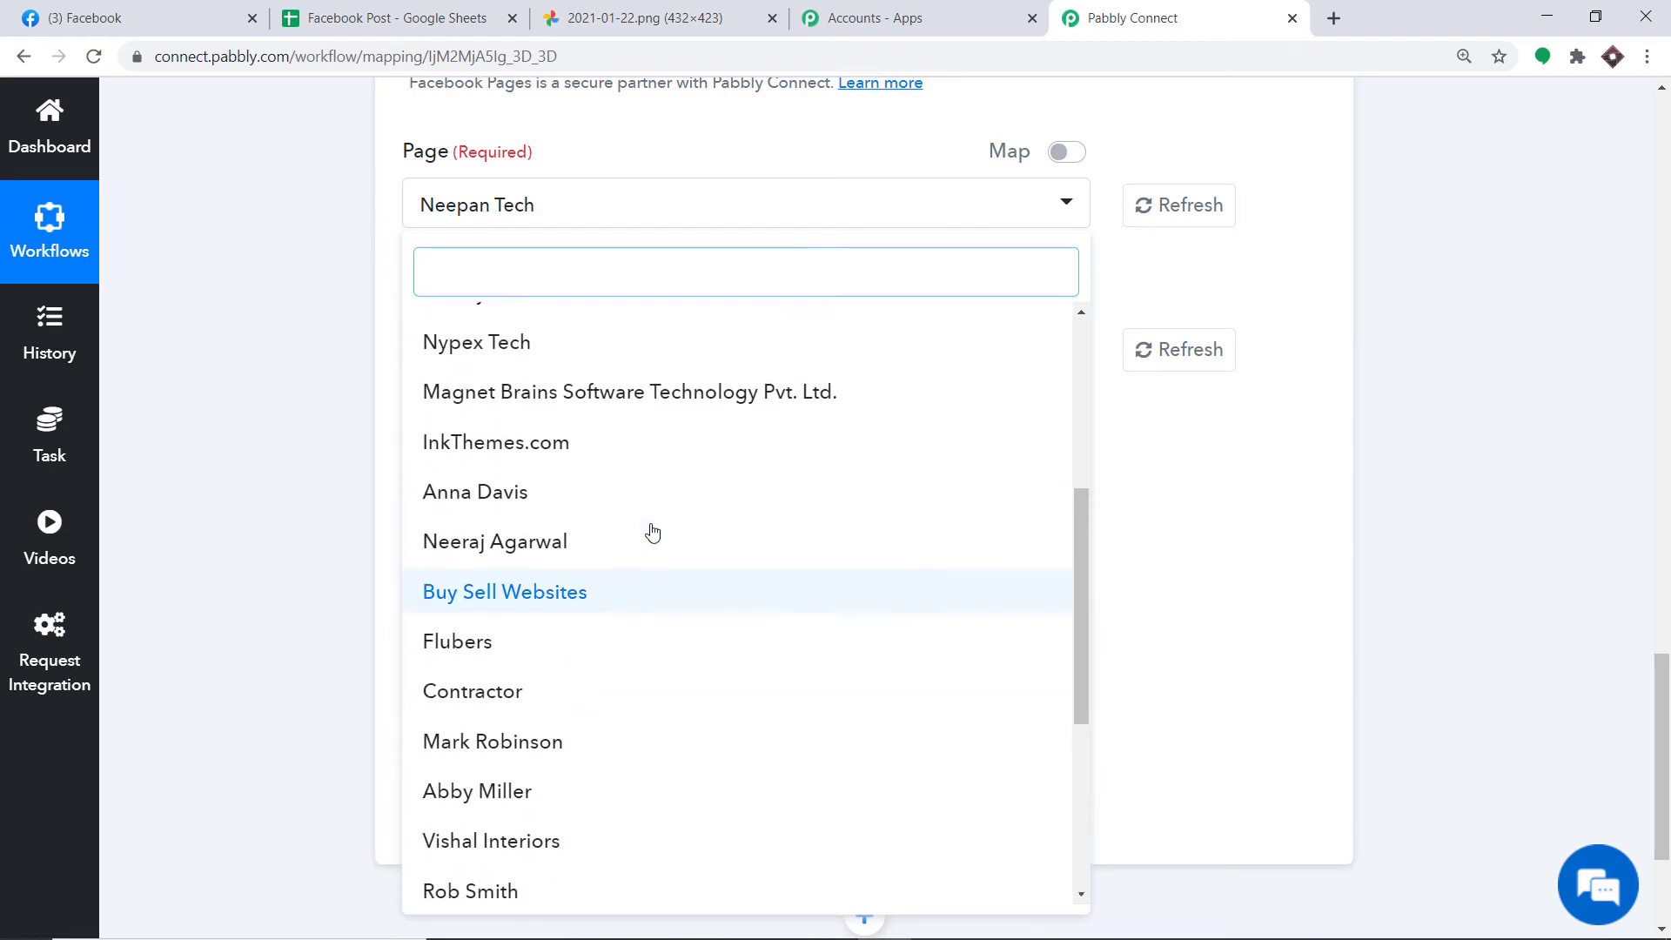
{"action": "scroll", "coordinate": [653, 532], "scroll_direction": "up", "scroll_amount": 3}
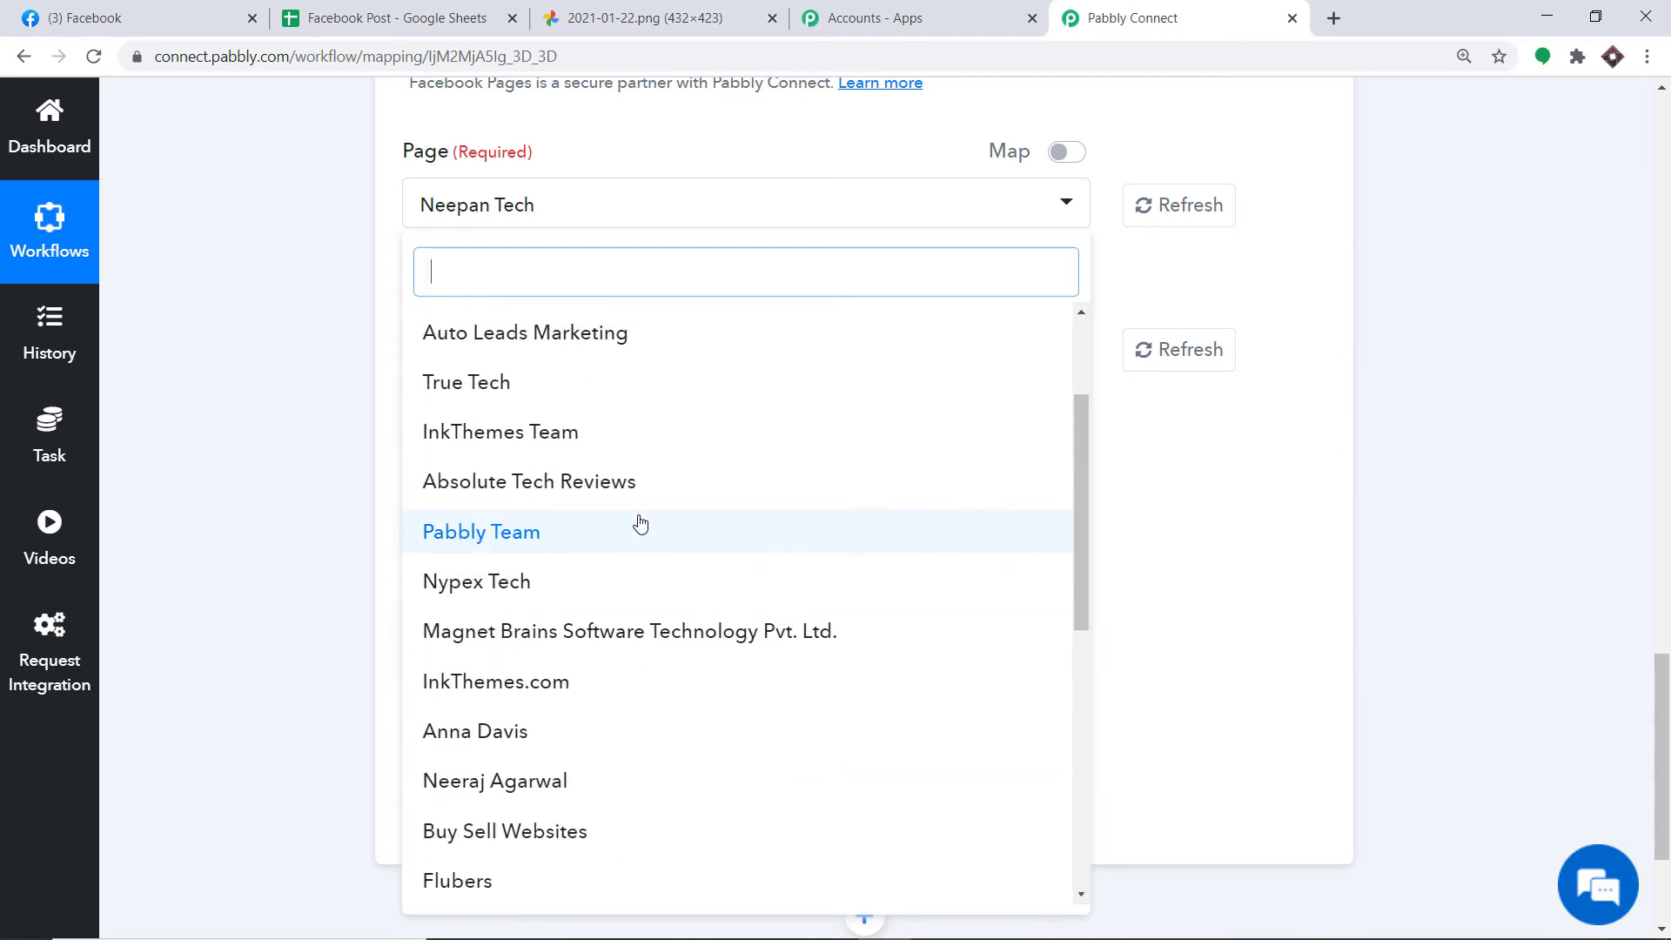
{"action": "left_click", "coordinate": [545, 490]}
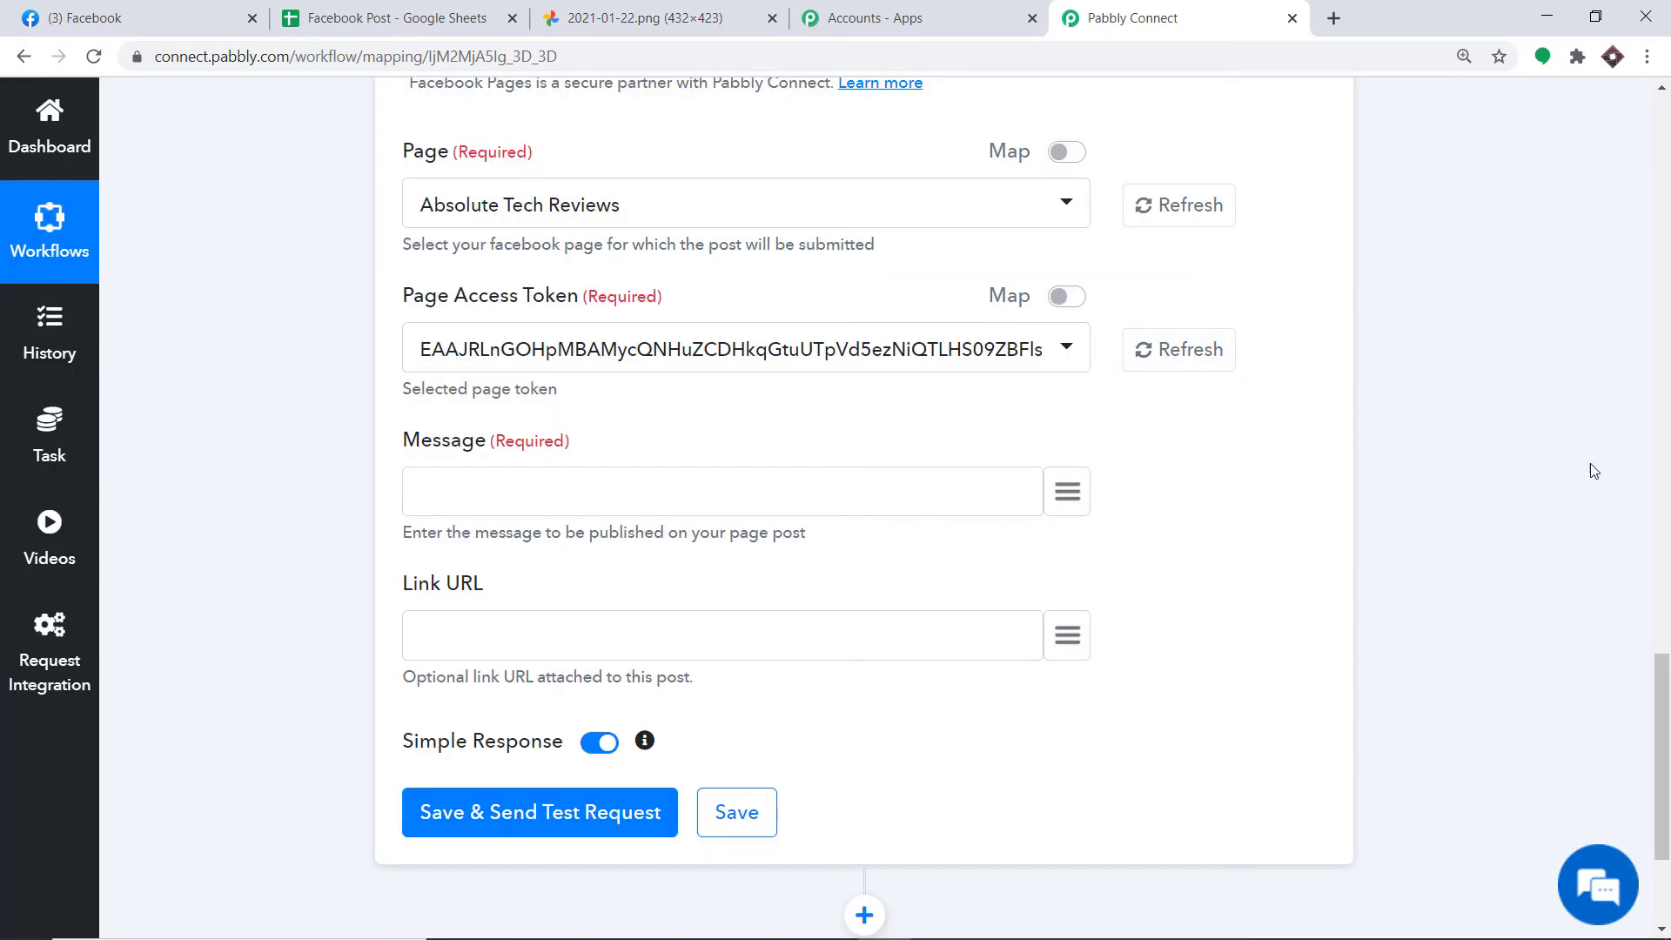
Step: Map the action's Message field to the trigger's Post Message value
{"action": "left_click_drag", "start_coordinate": [1664, 698], "coordinate": [1664, 617]}
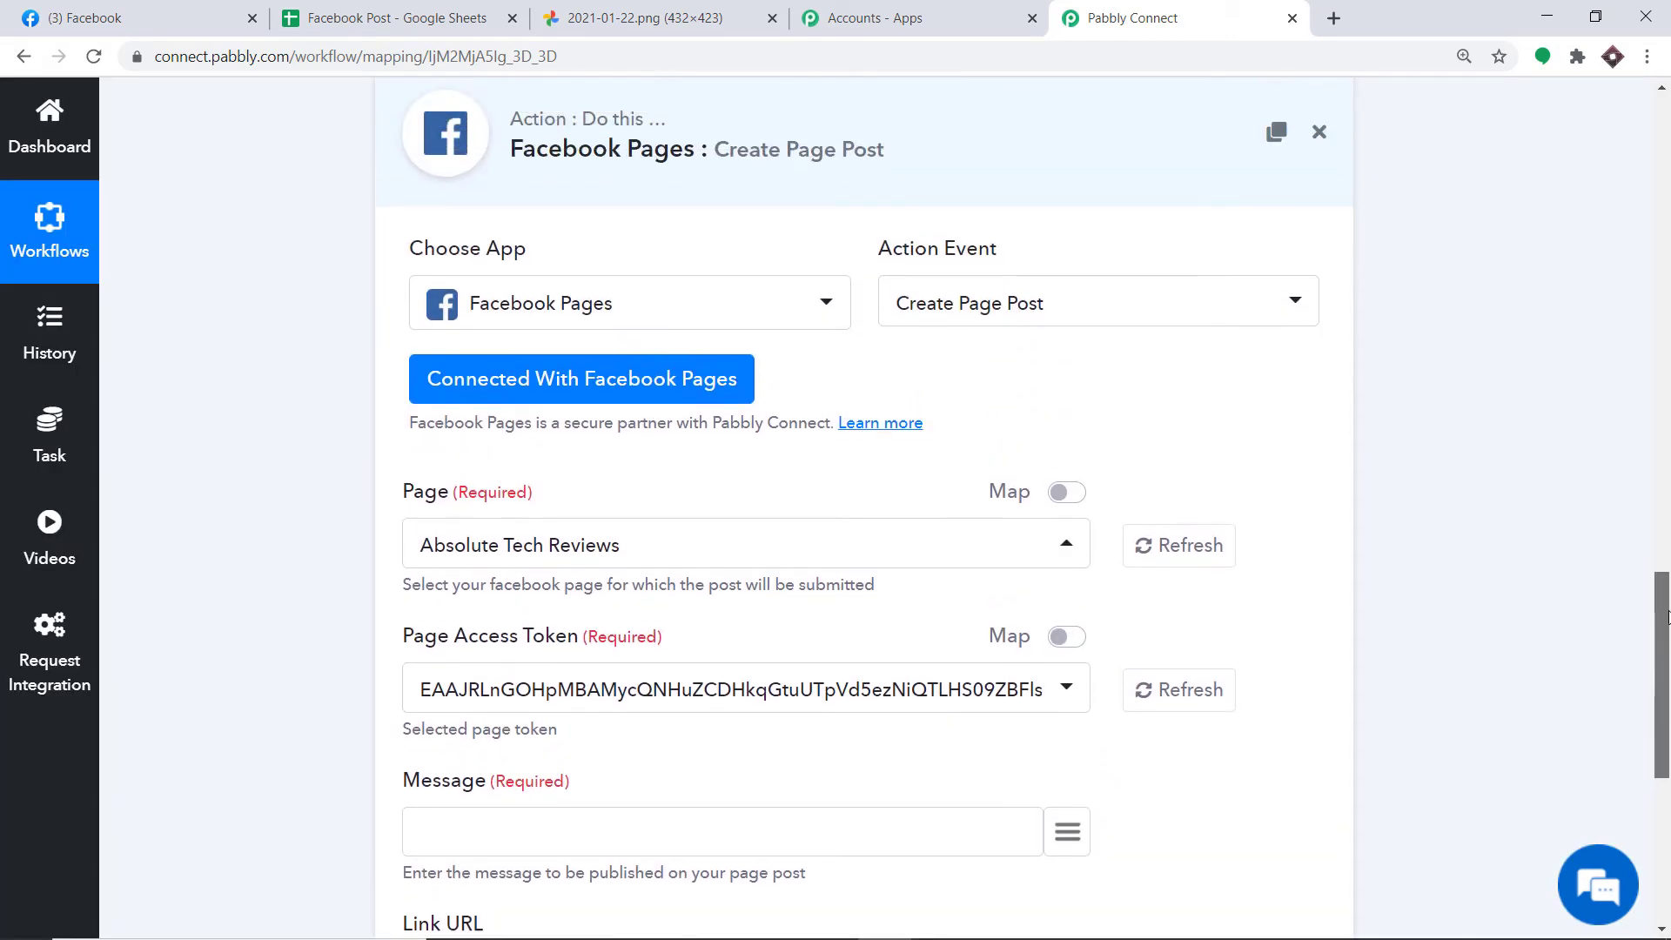
{"action": "scroll", "coordinate": [682, 522], "scroll_direction": "down", "scroll_amount": 3}
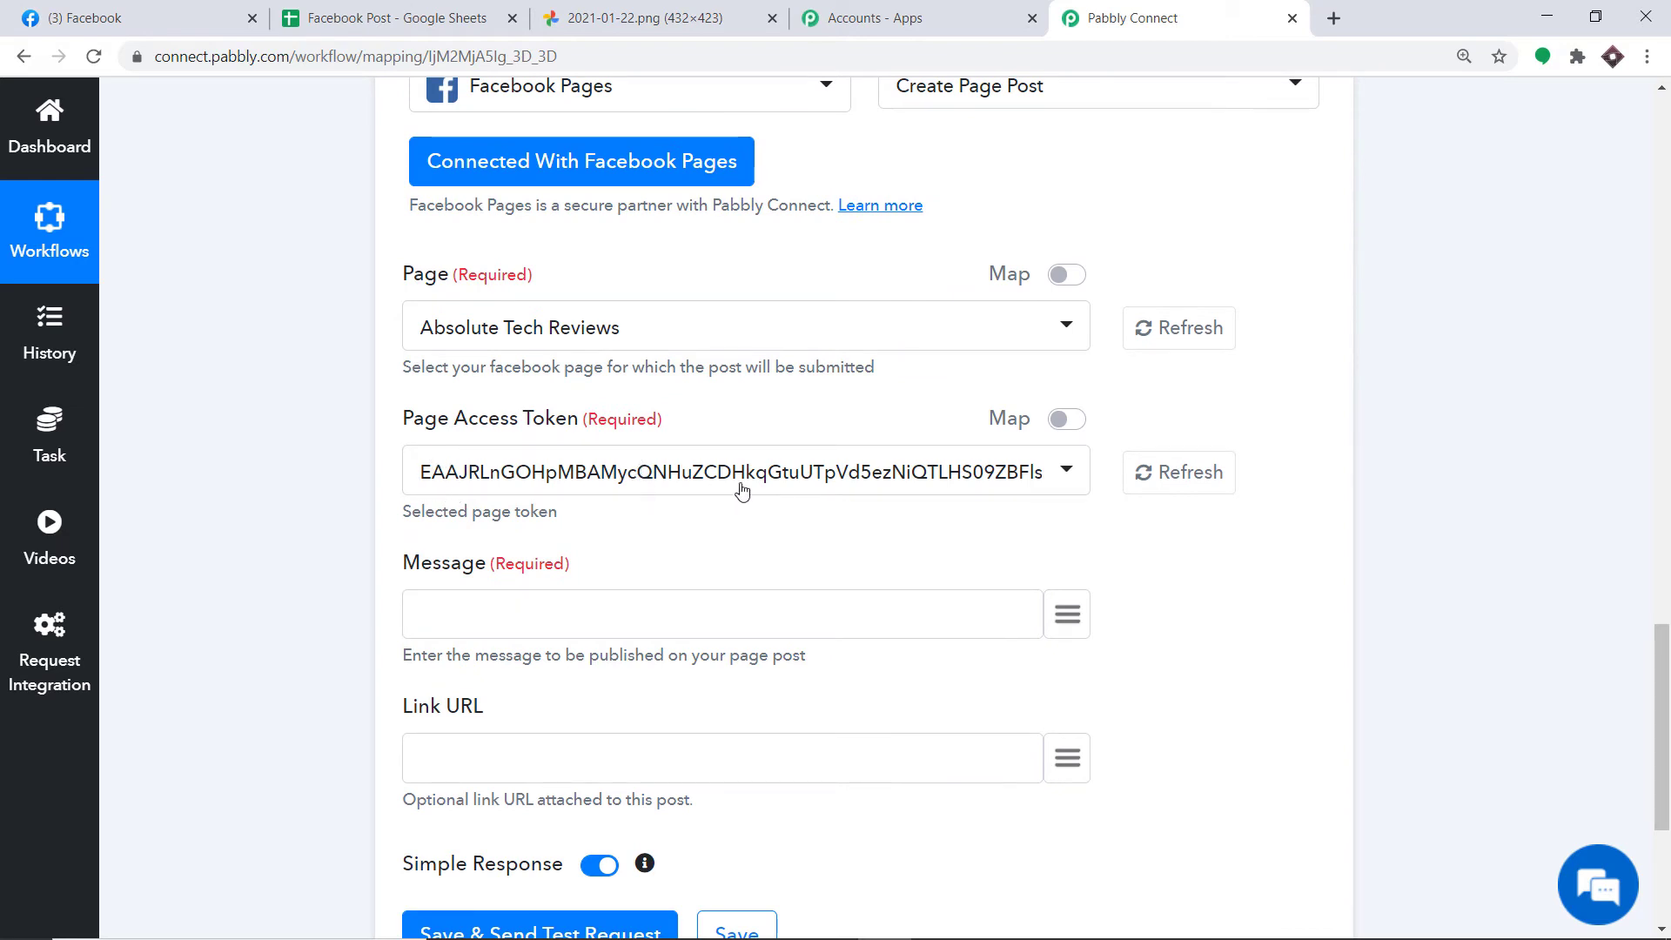
{"action": "left_click_drag", "start_coordinate": [1663, 640], "coordinate": [1664, 698]}
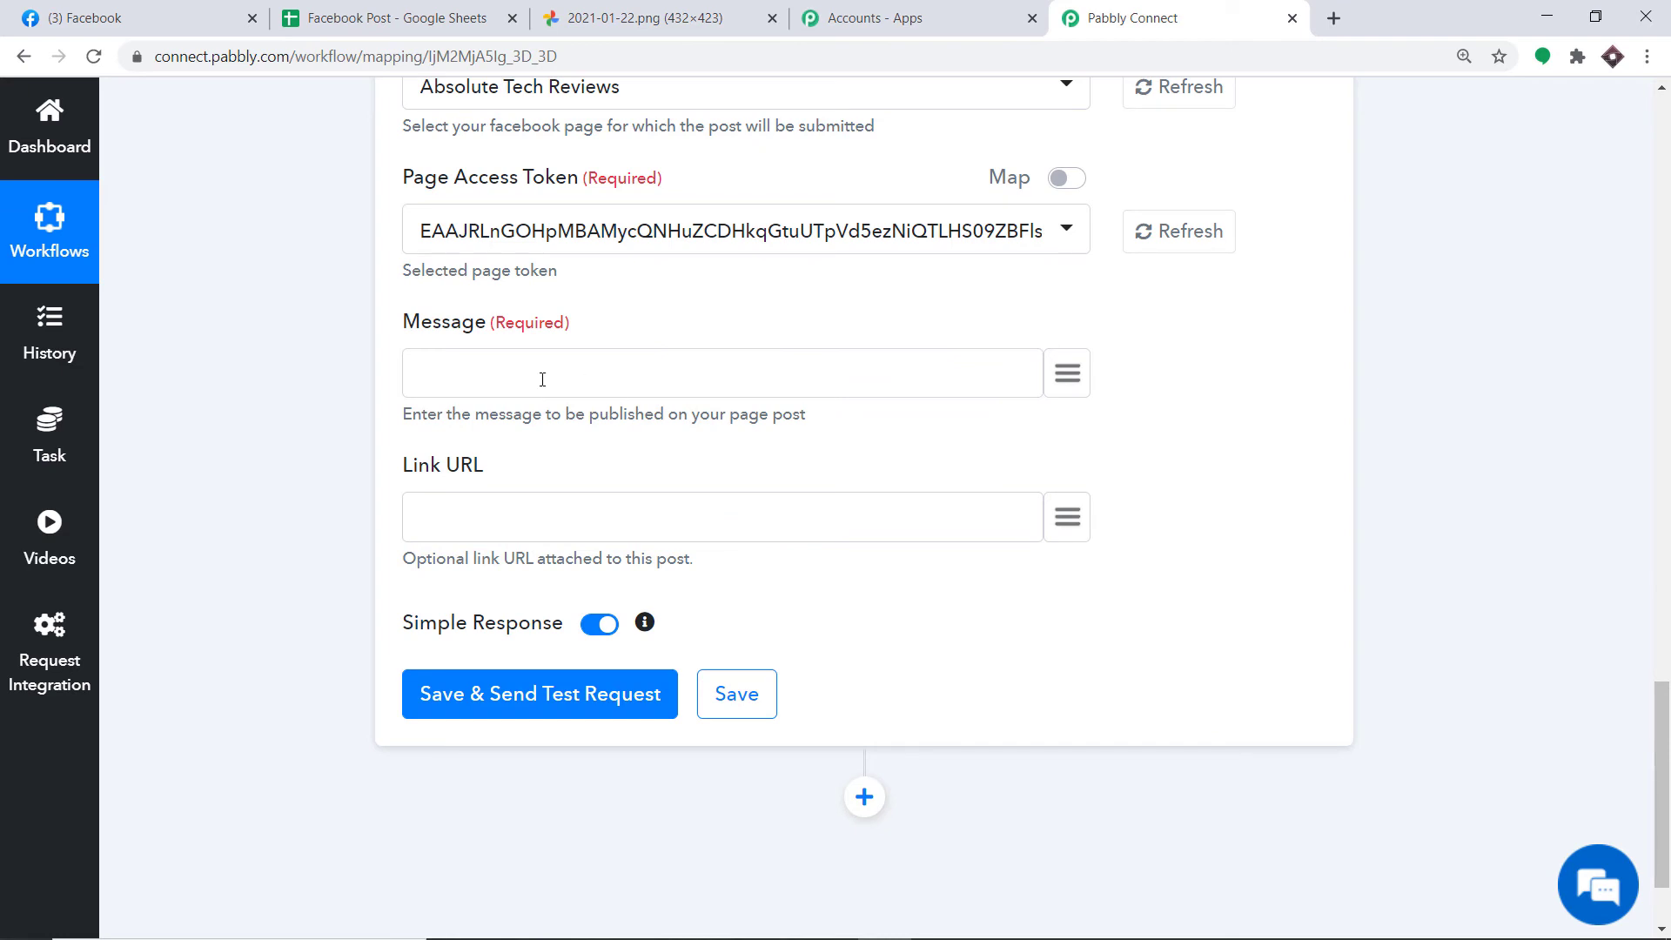
{"action": "left_click", "coordinate": [1061, 384]}
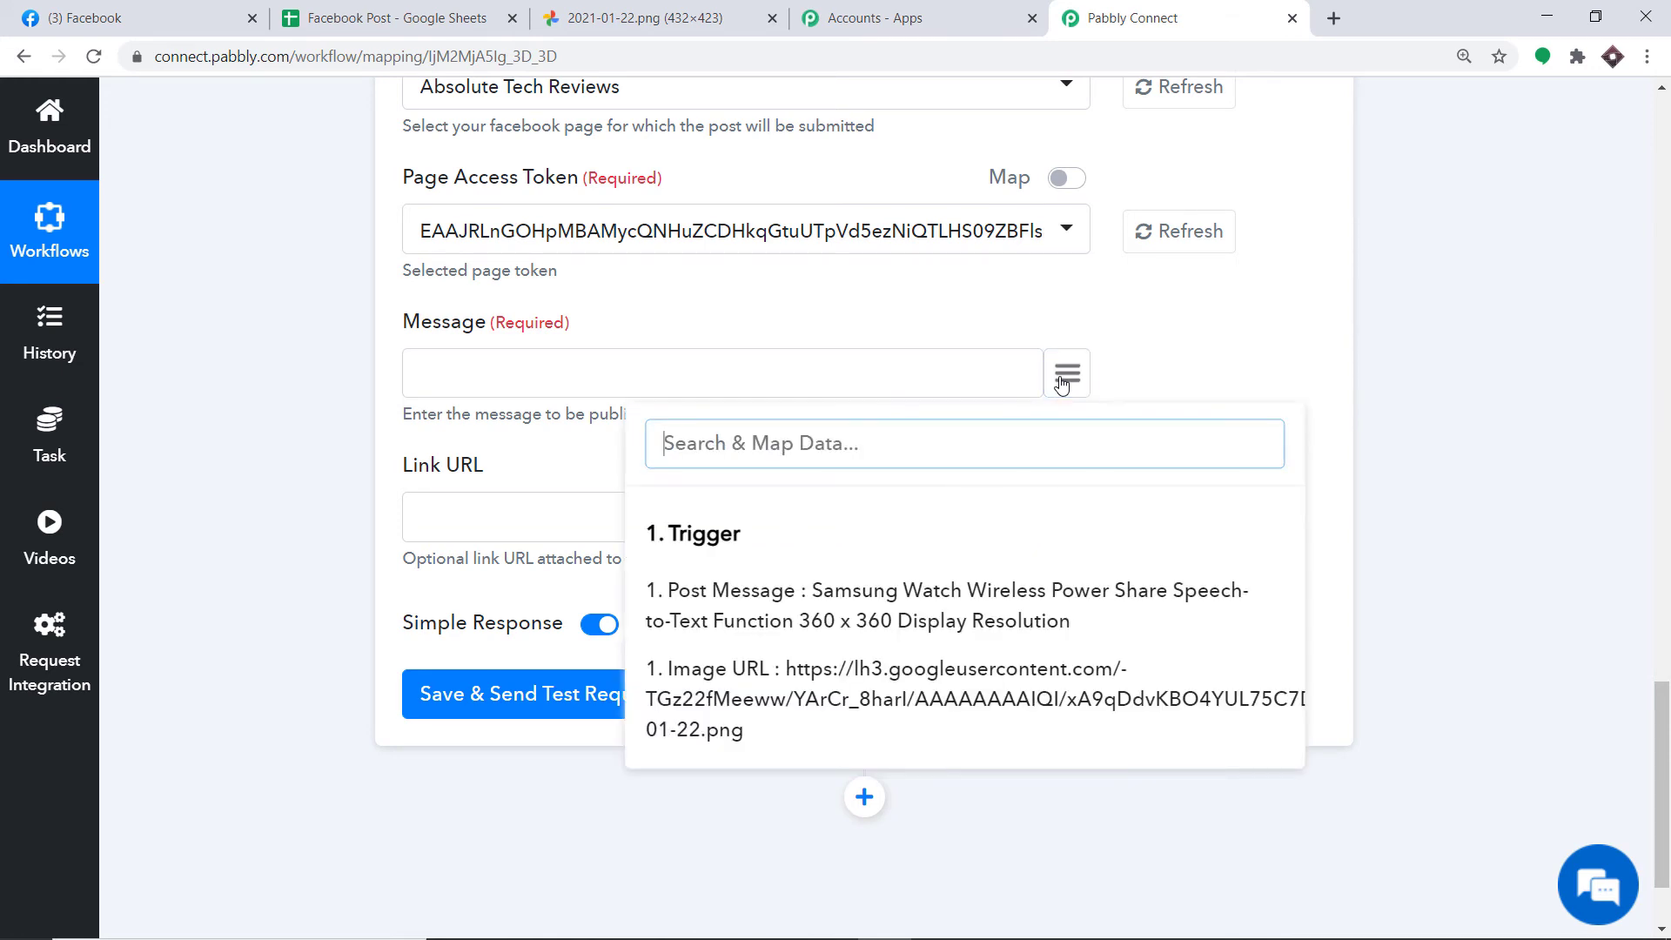
{"action": "left_click", "coordinate": [761, 609]}
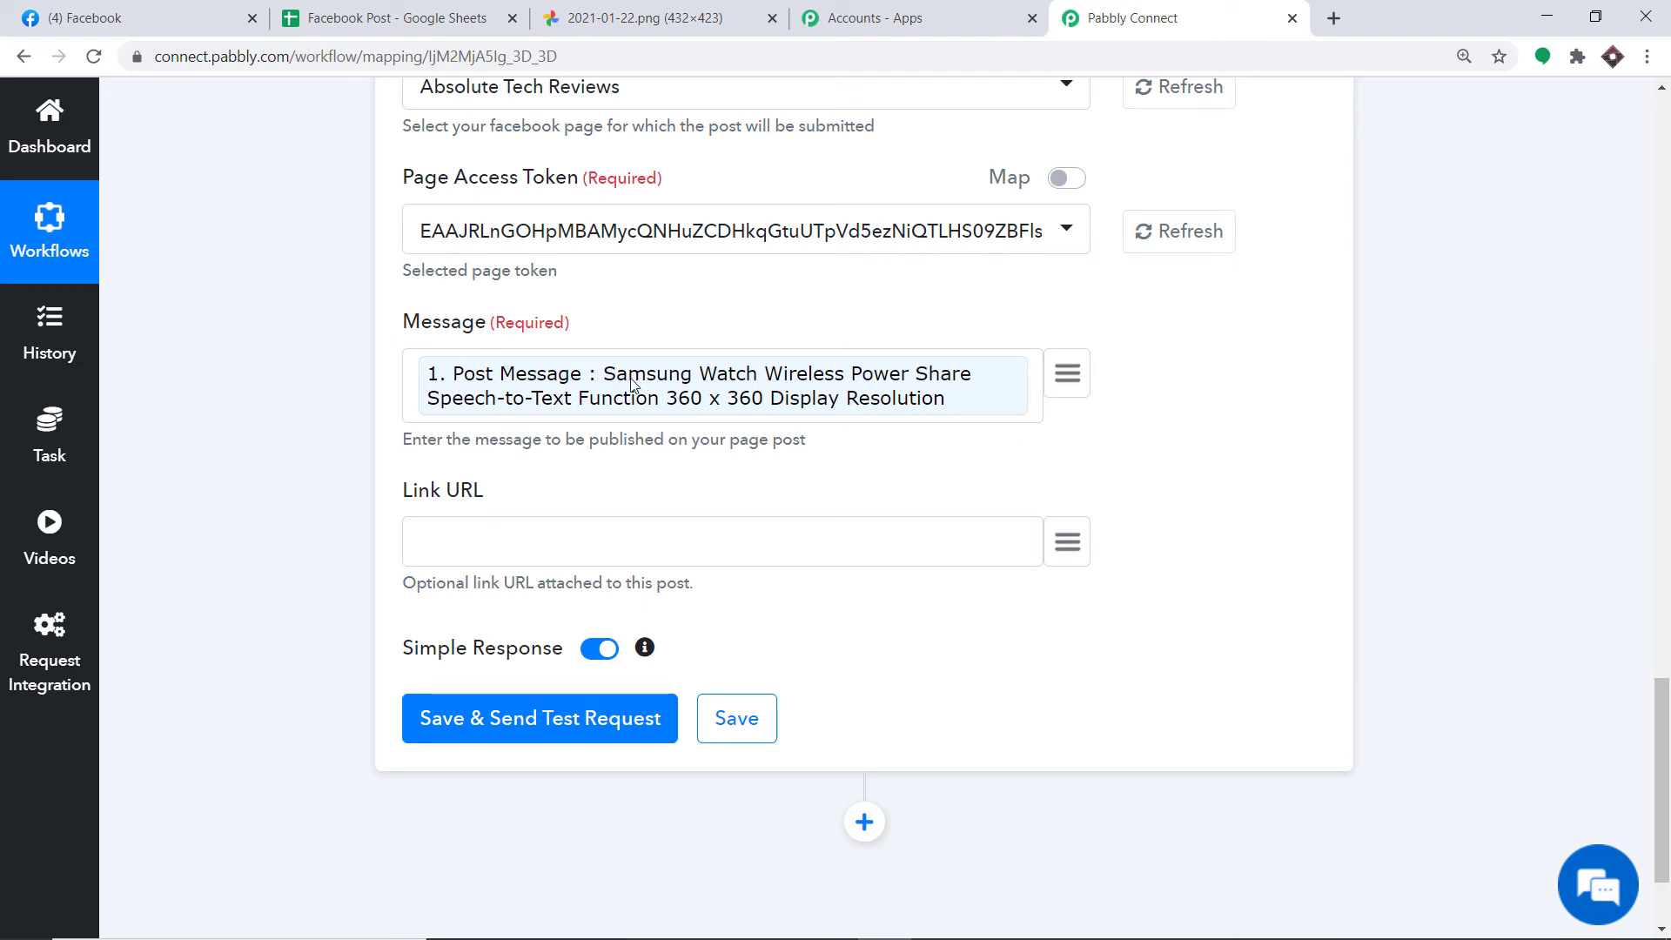
Step: Map the action's Link URL field to the trigger's Image URL value
{"action": "scroll", "coordinate": [654, 381], "scroll_direction": "down", "scroll_amount": 2}
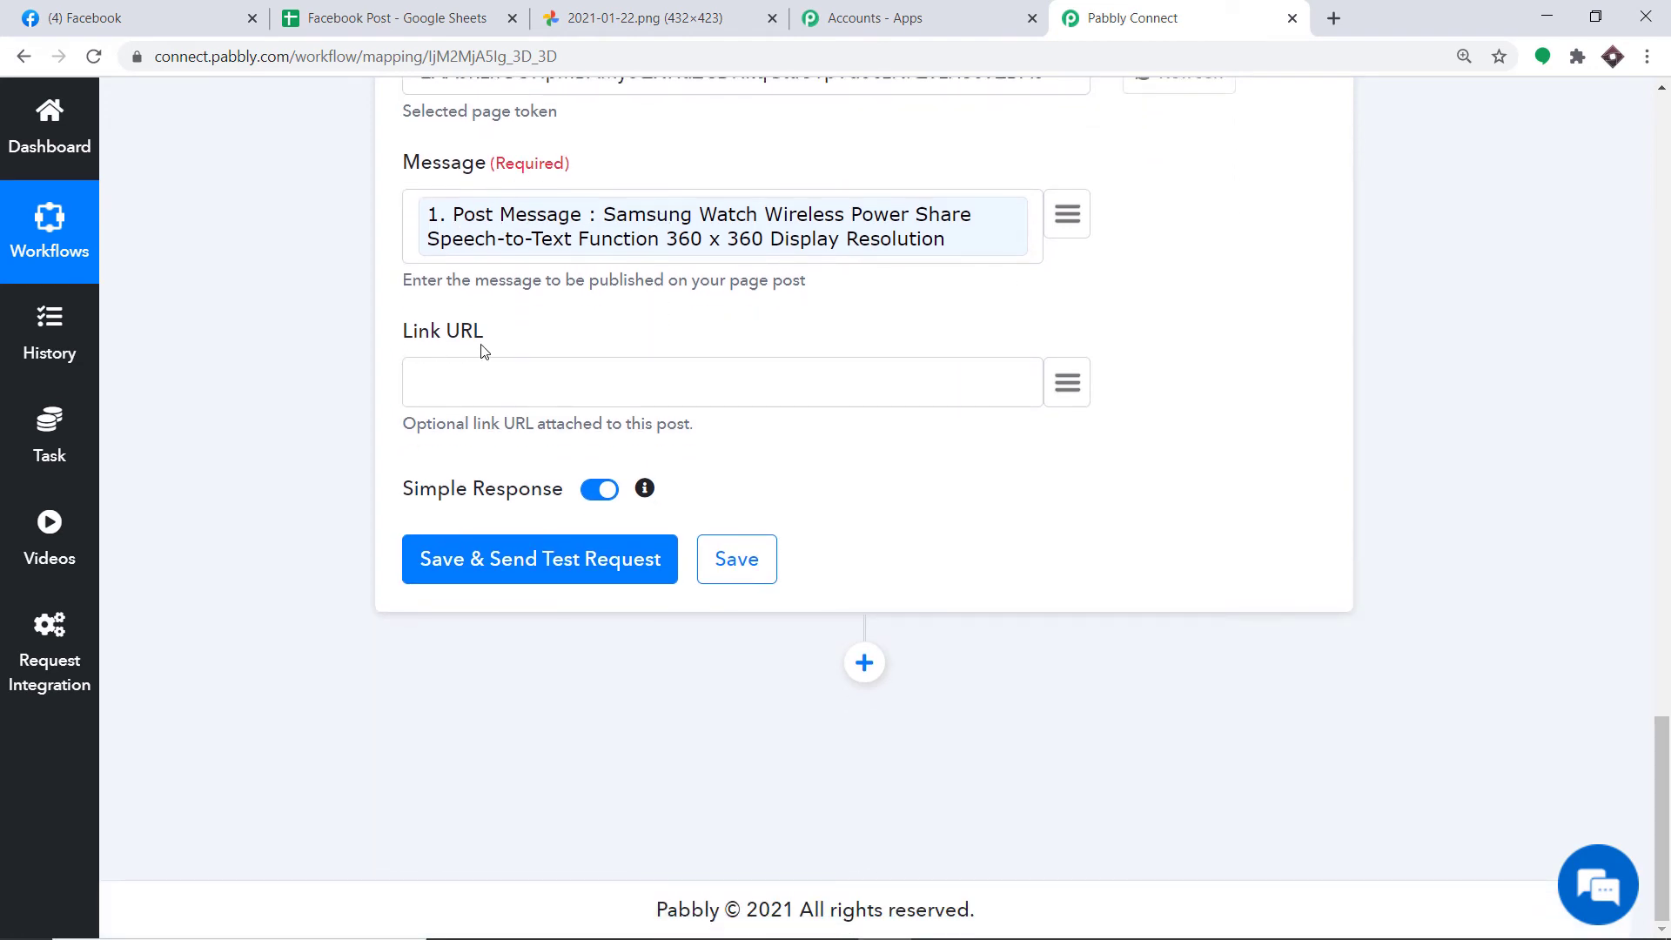
{"action": "left_click", "coordinate": [1067, 380]}
{"action": "left_click", "coordinate": [837, 696]}
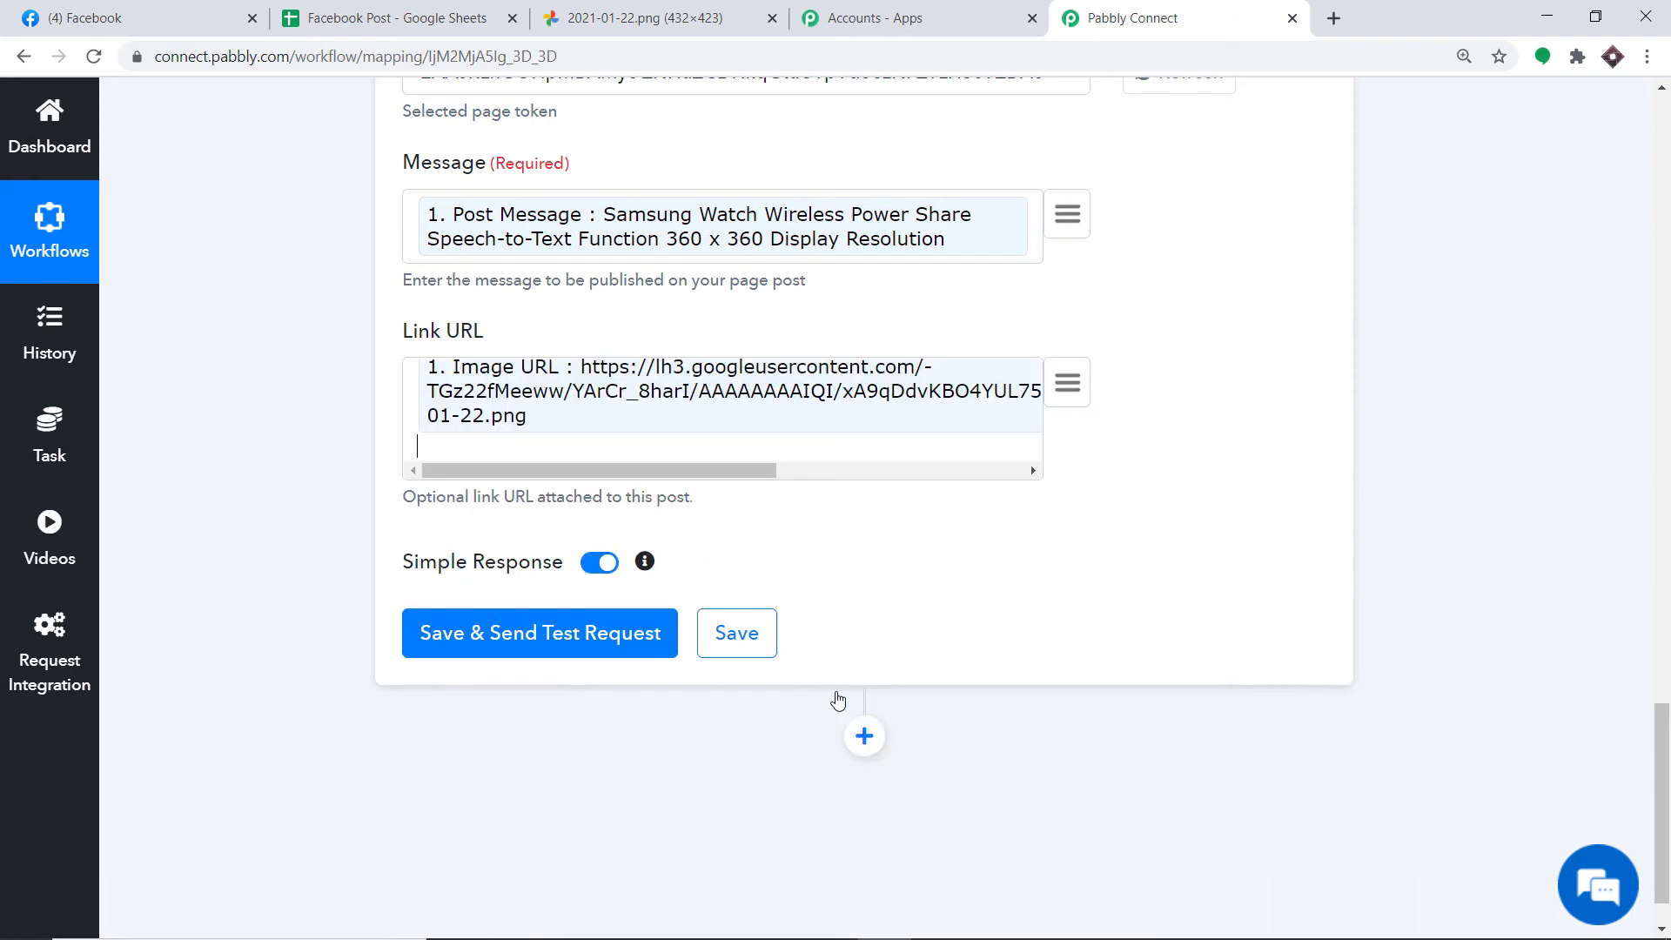
Step: Review the mapped Facebook Pages fields, then save the action and send a test request
{"action": "scroll", "coordinate": [865, 527], "scroll_direction": "up", "scroll_amount": 4}
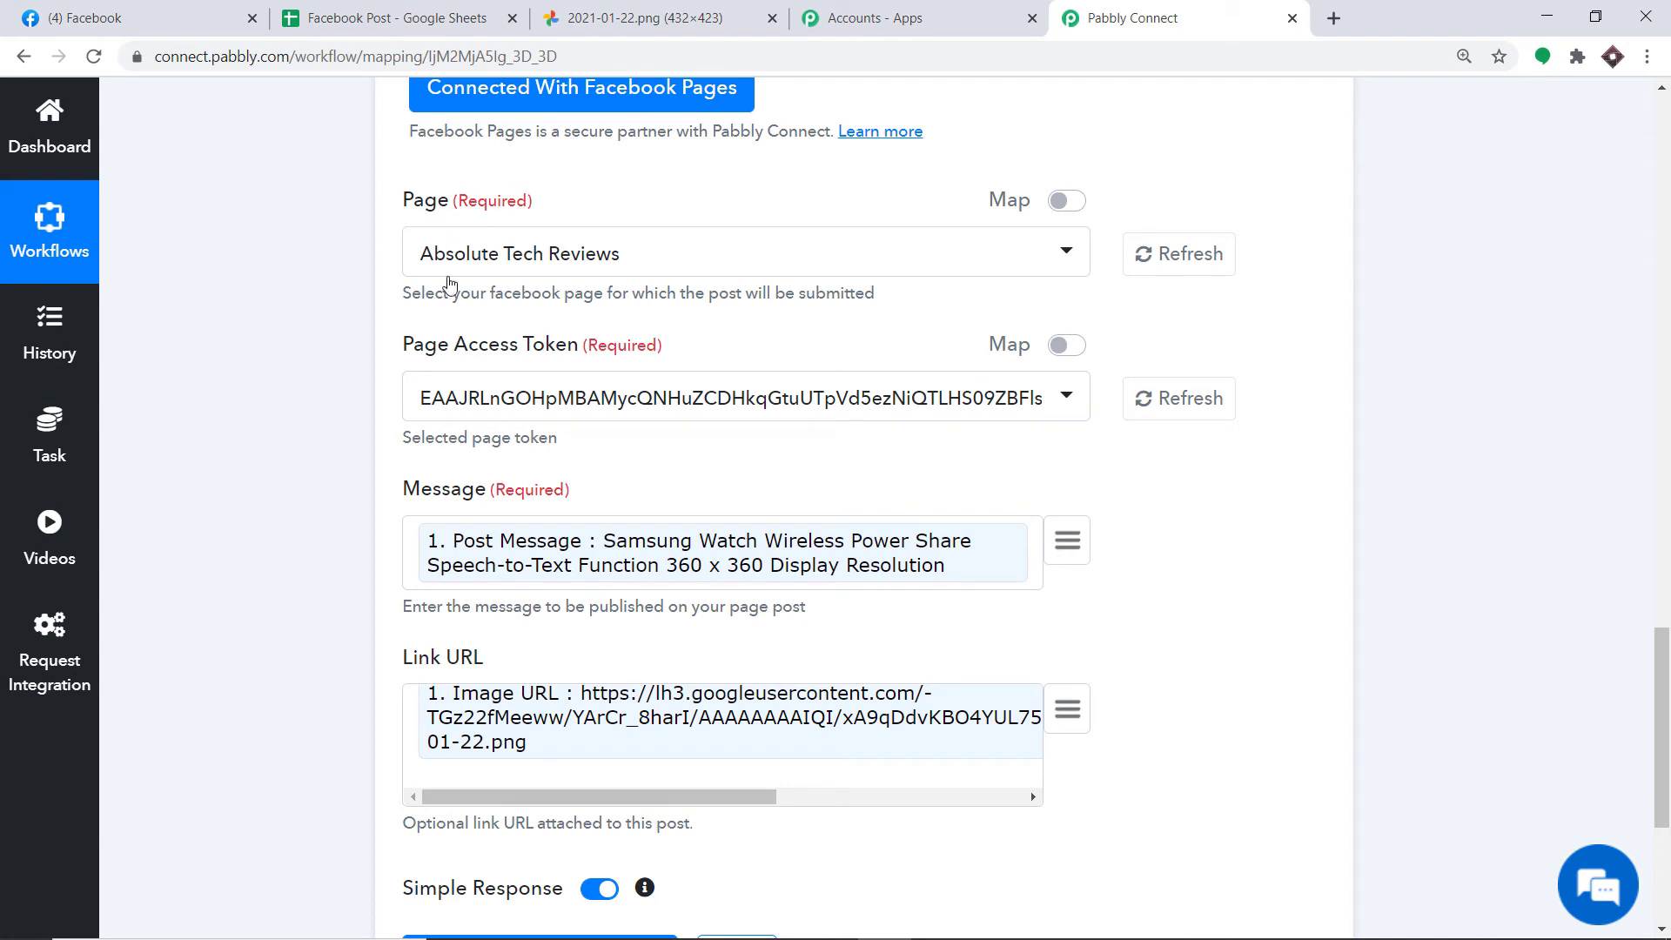
{"action": "scroll", "coordinate": [427, 348], "scroll_direction": "down", "scroll_amount": 3}
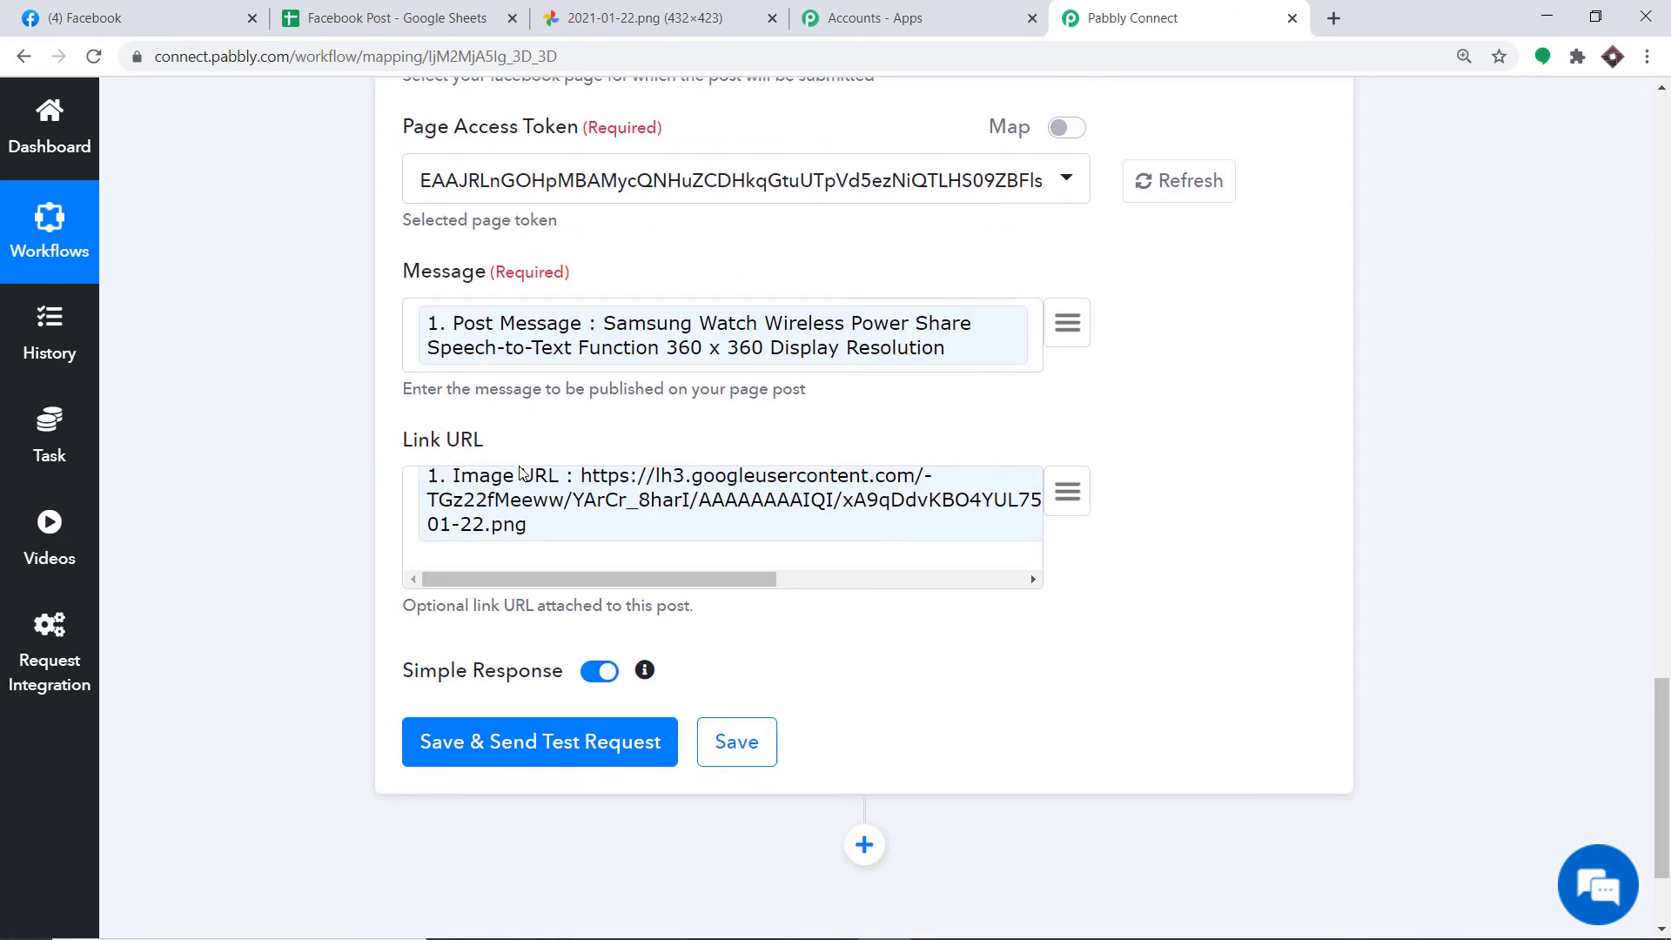
{"action": "scroll", "coordinate": [522, 470], "scroll_direction": "down", "scroll_amount": 2}
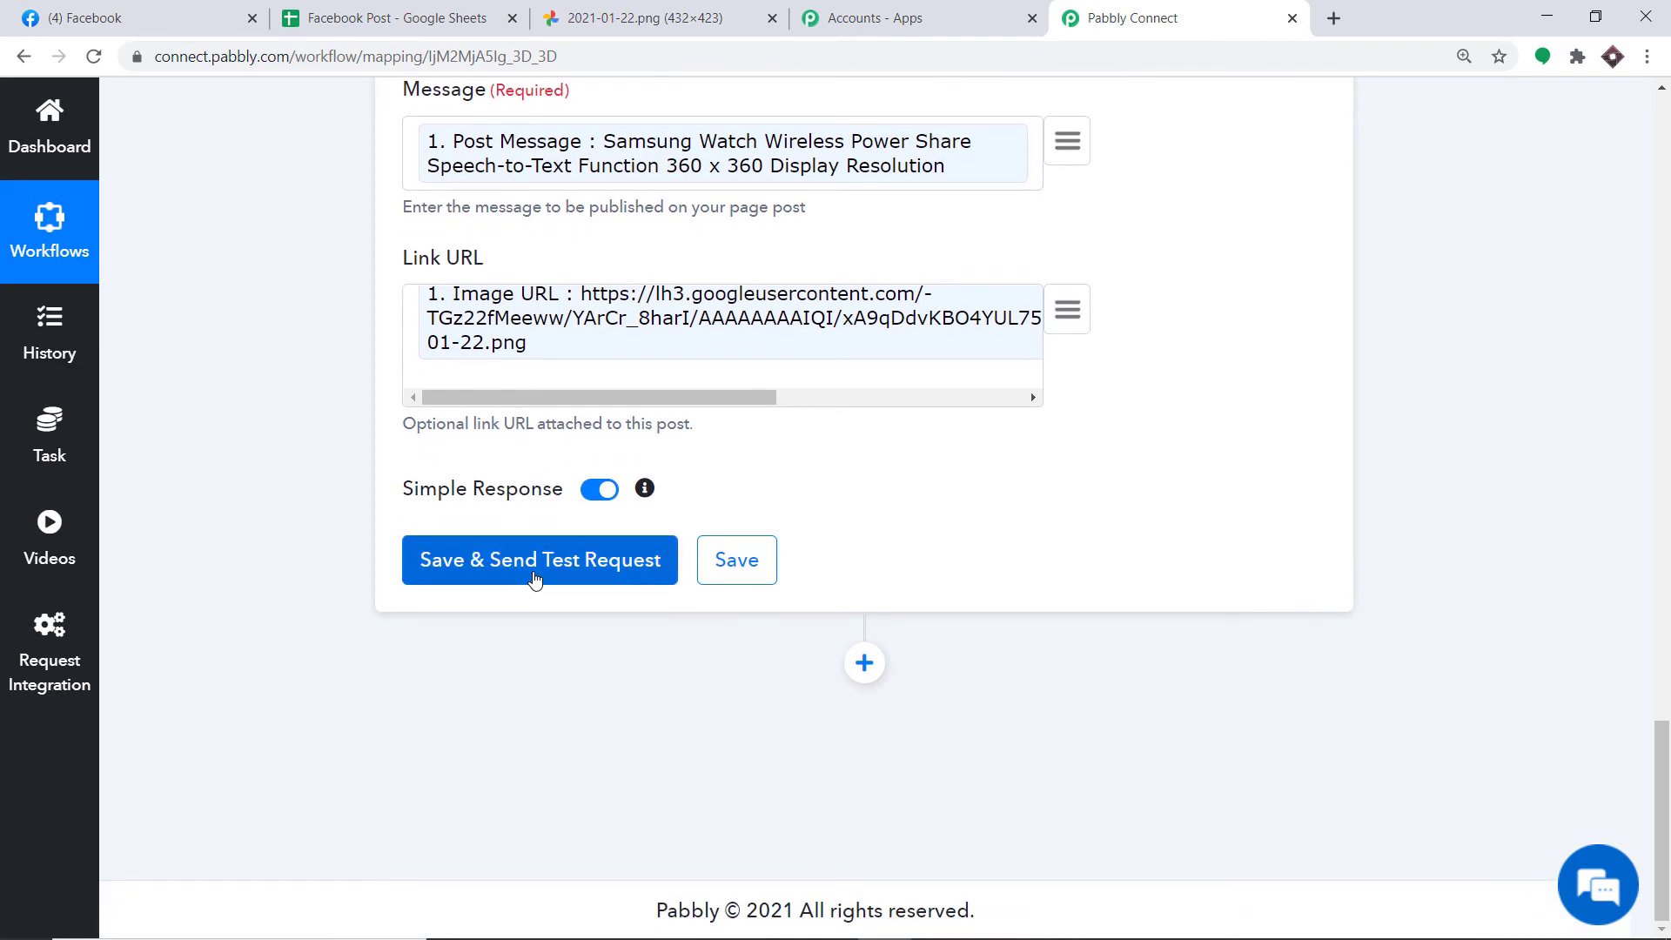
{"action": "left_click", "coordinate": [534, 579]}
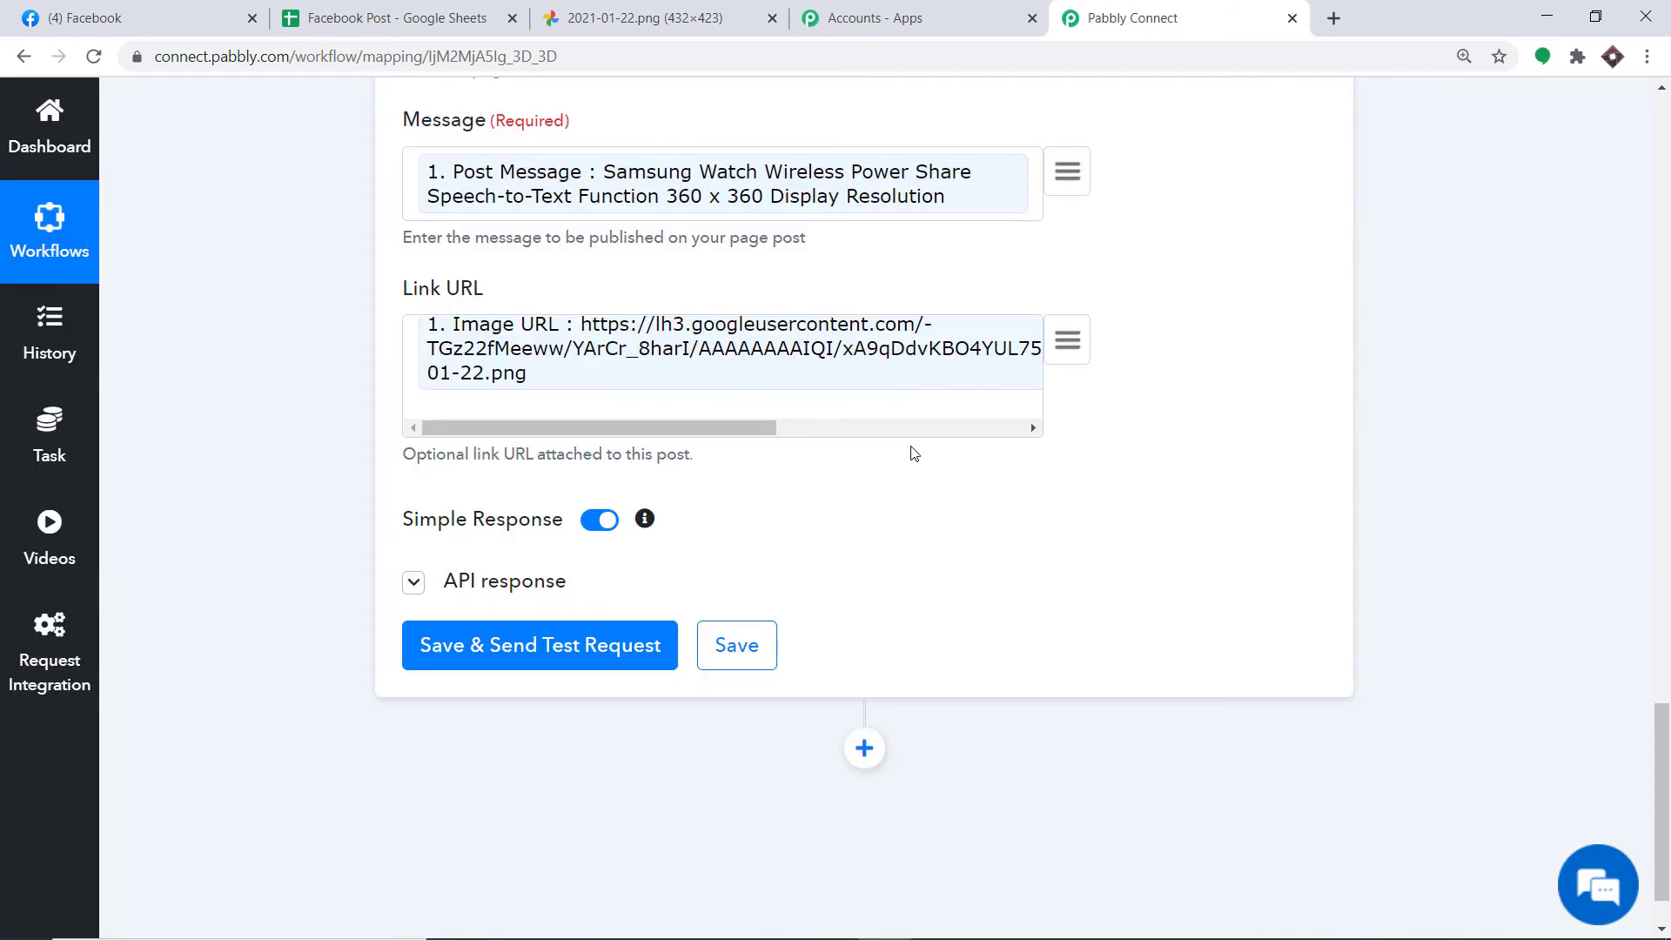
Step: Check the action's API response, then switch to Facebook, reload the page and view the Samsung Watch post on Absolute Tech Reviews
{"action": "scroll", "coordinate": [914, 454], "scroll_direction": "down", "scroll_amount": 2}
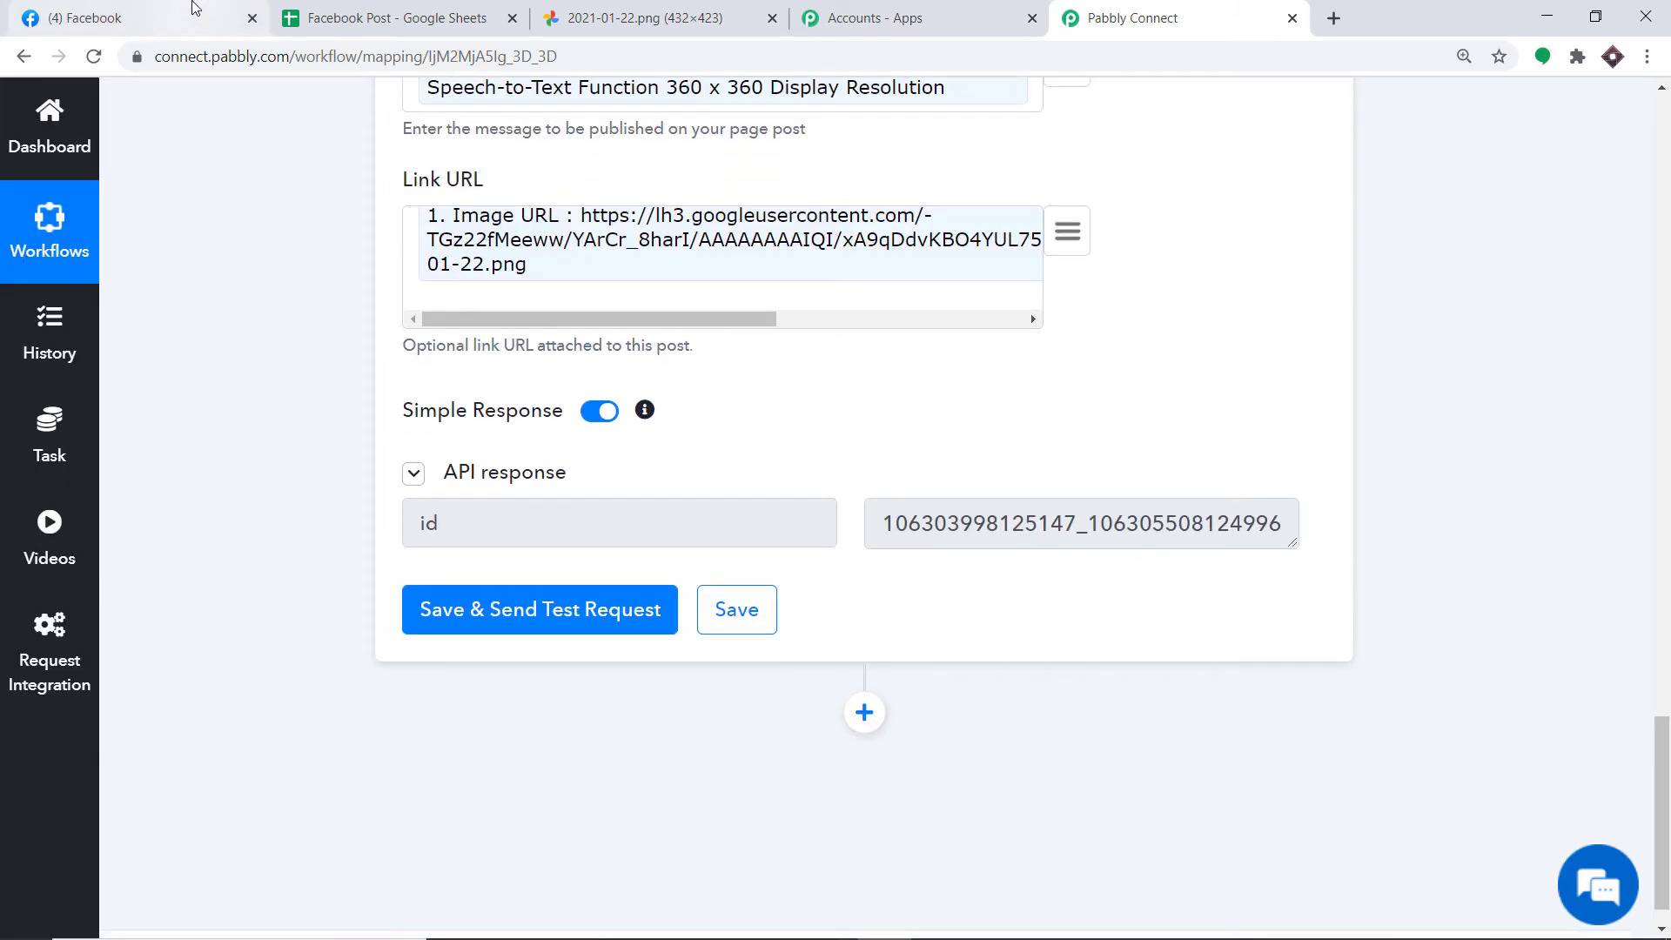
{"action": "left_click", "coordinate": [174, 18]}
{"action": "scroll", "coordinate": [839, 340], "scroll_direction": "down", "scroll_amount": 1}
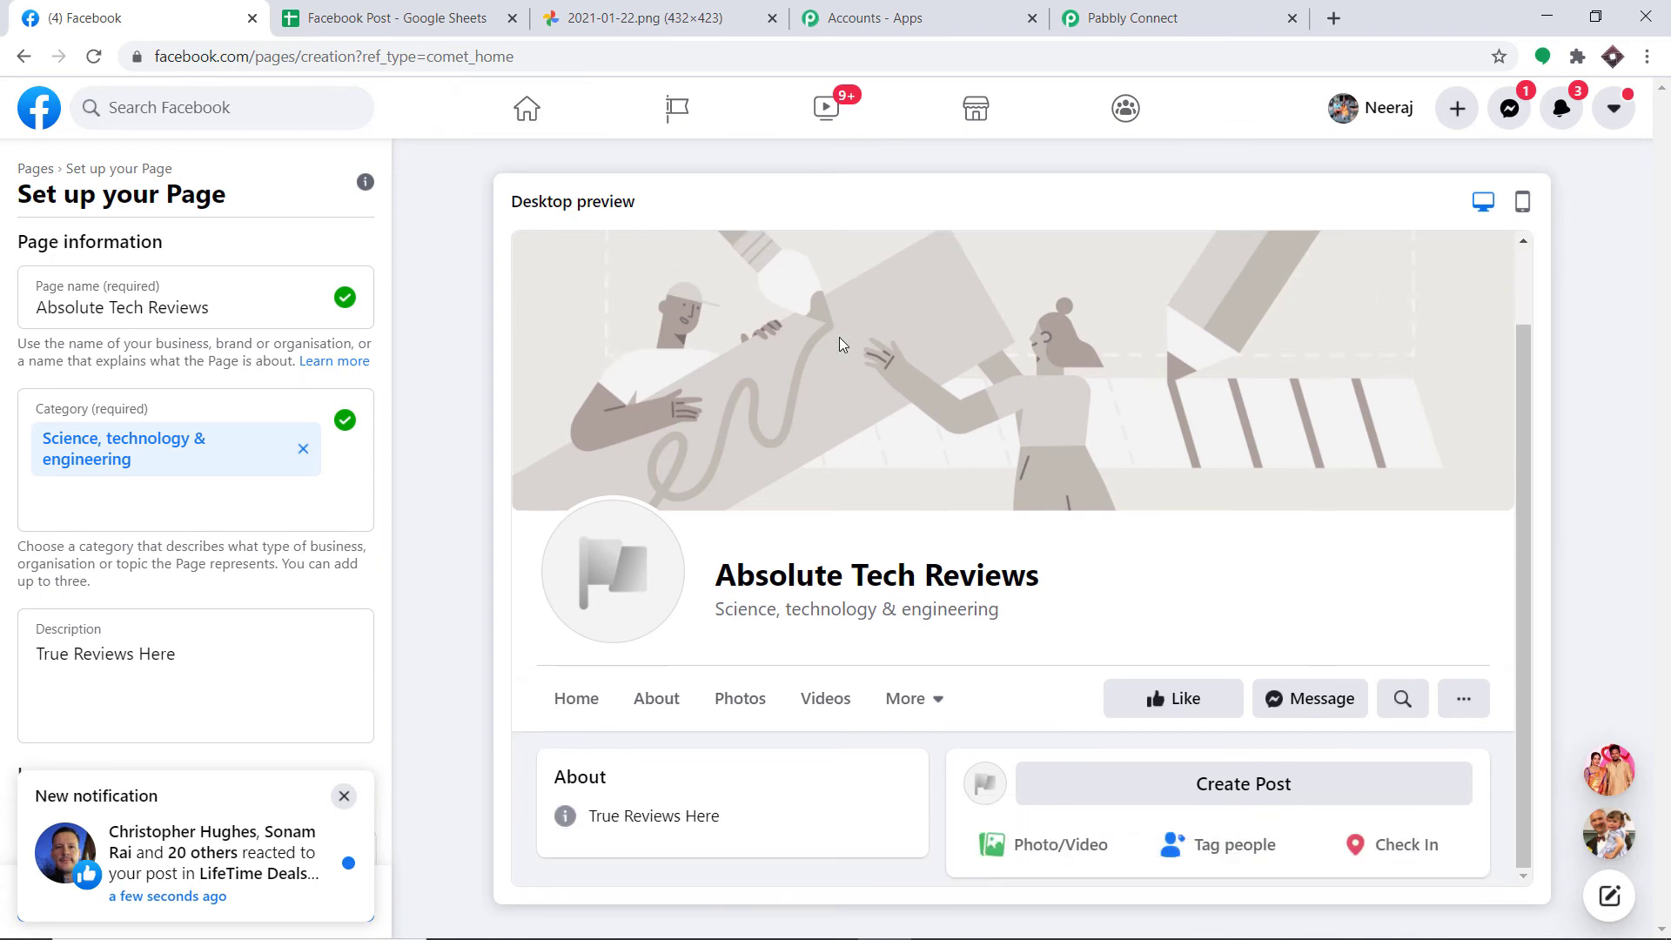
{"action": "left_click", "coordinate": [93, 56]}
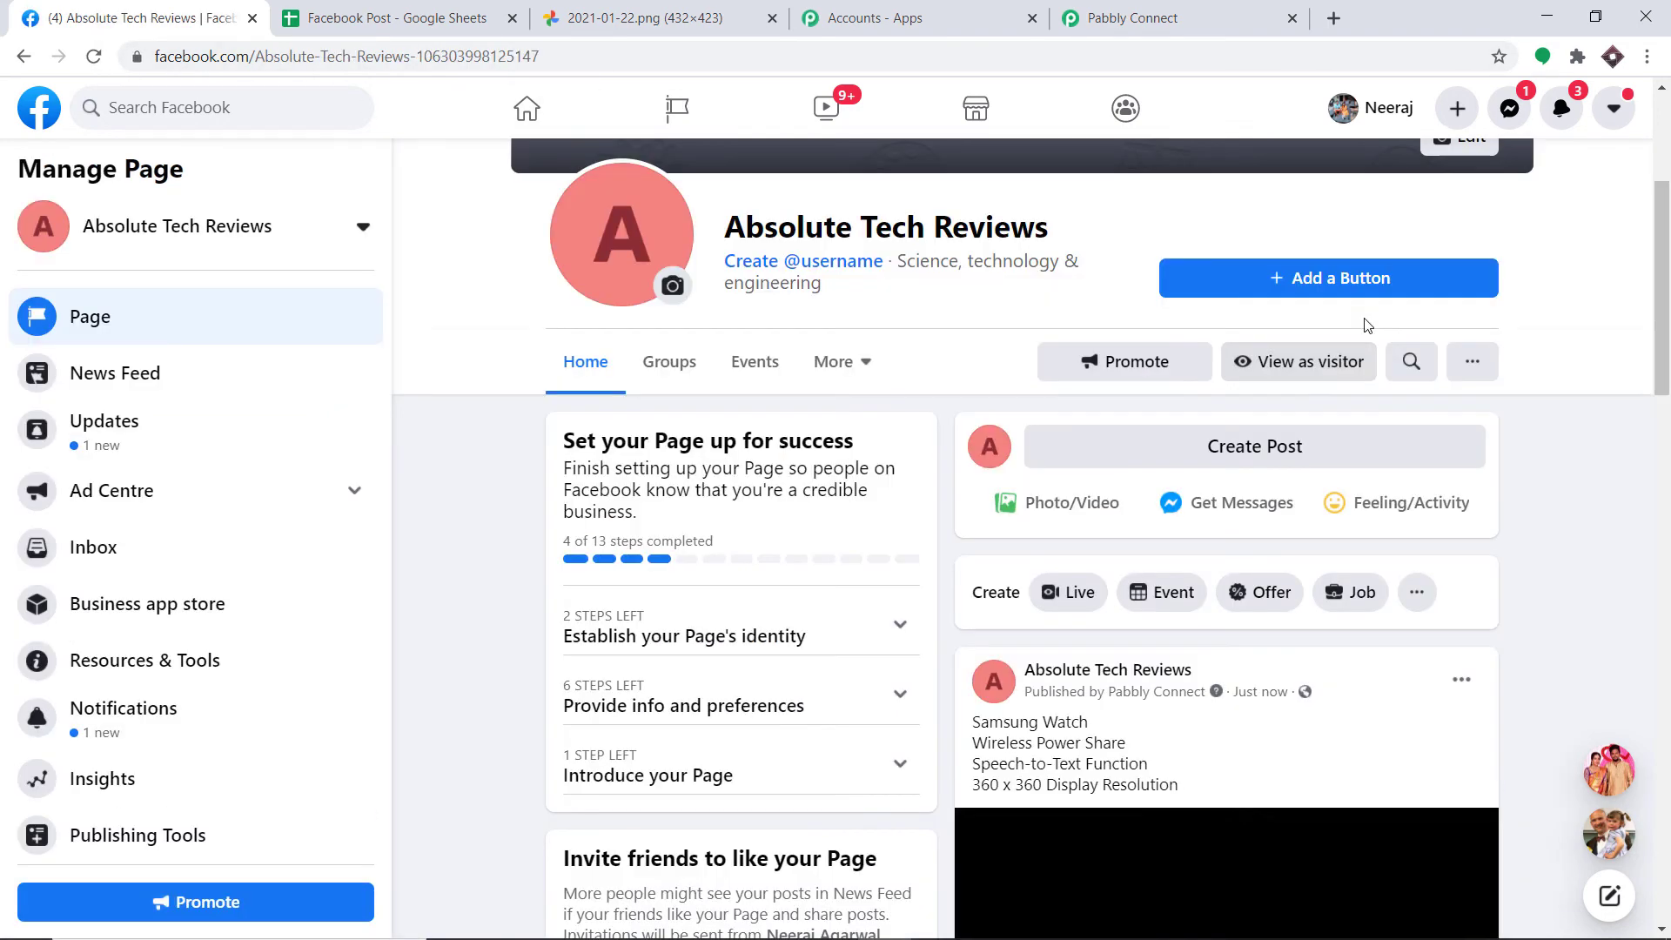
{"action": "scroll", "coordinate": [1321, 442], "scroll_direction": "down", "scroll_amount": 4}
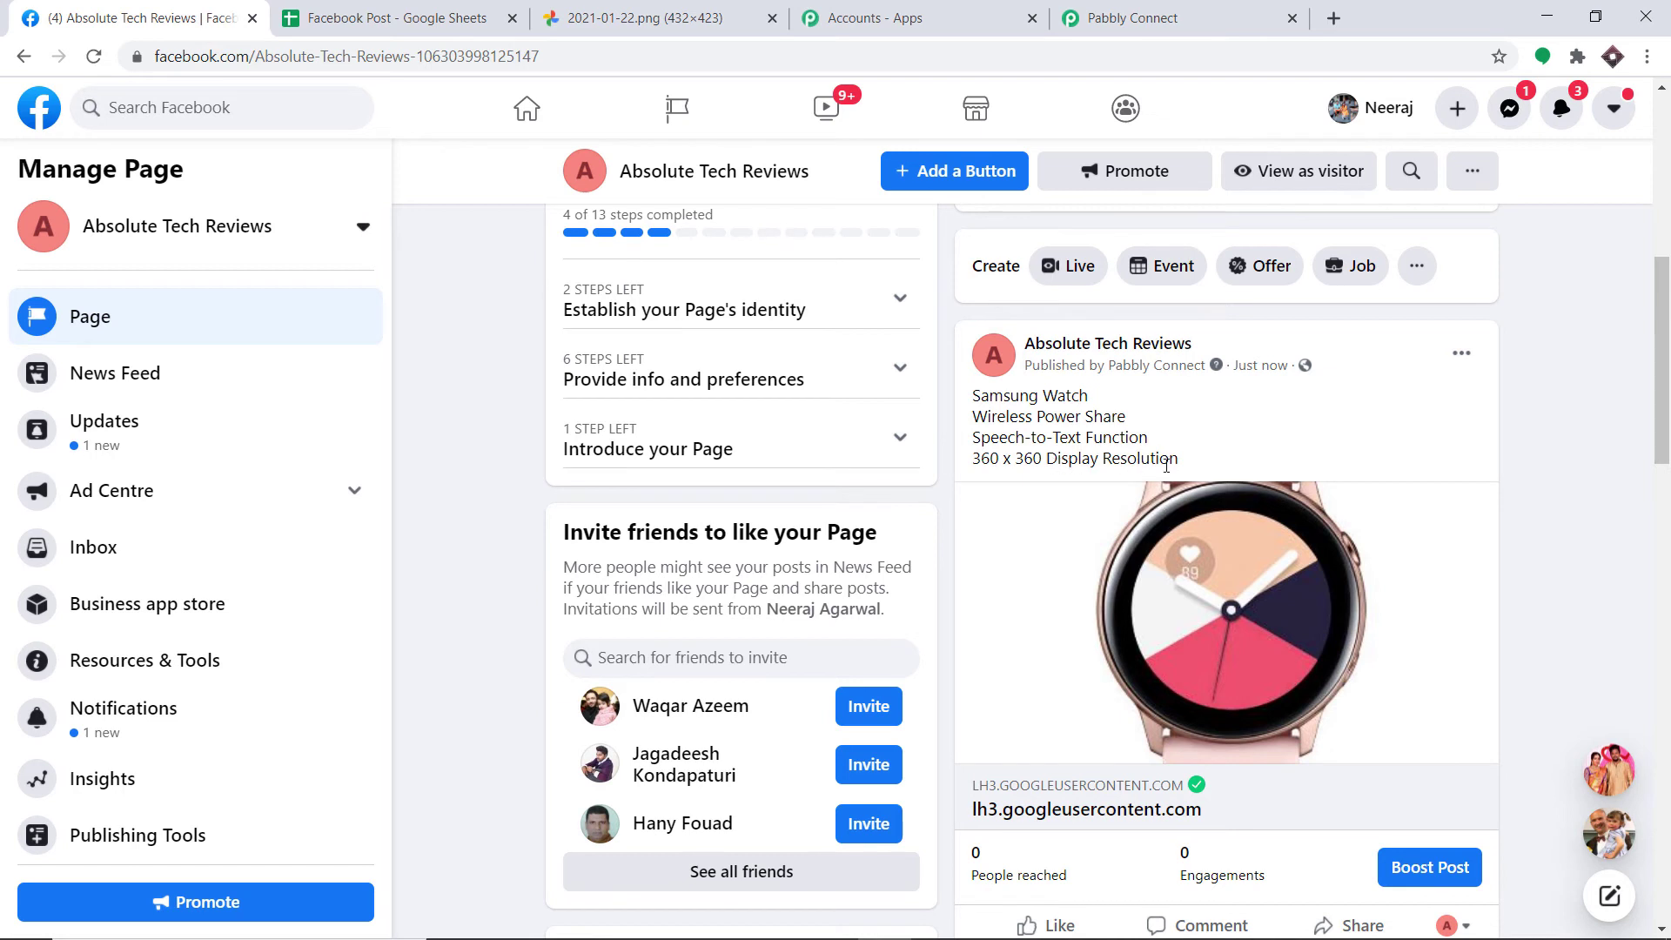
{"action": "scroll", "coordinate": [1230, 470], "scroll_direction": "down", "scroll_amount": 1}
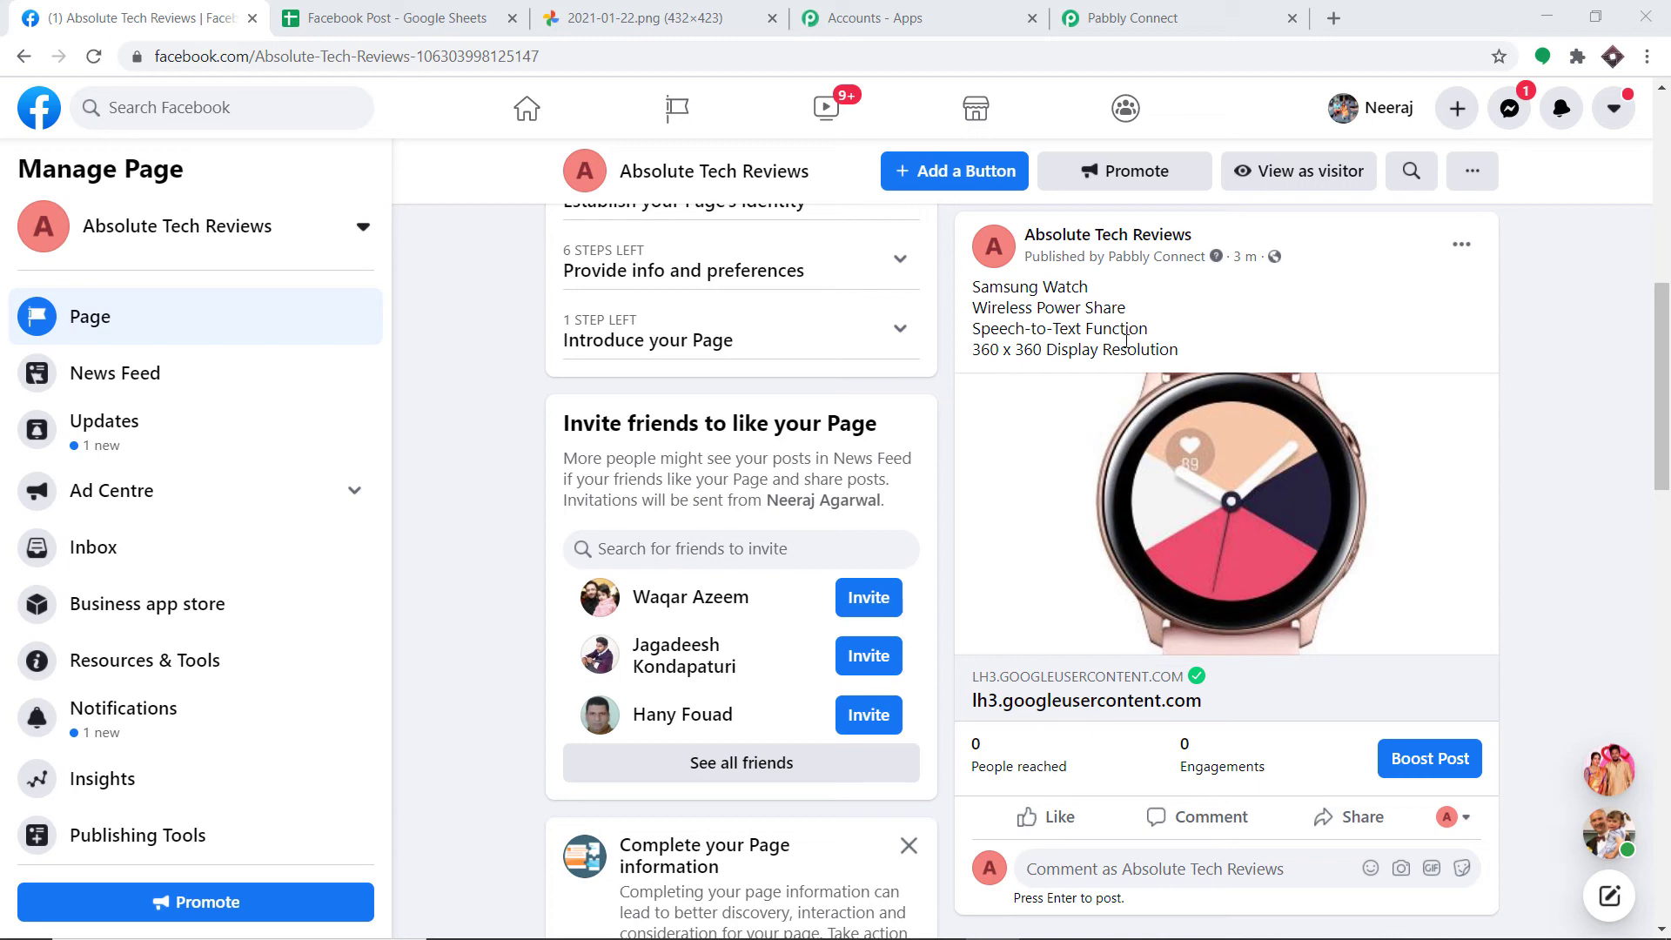
Step: Return to Pabbly Connect and collapse the Facebook Pages action and the Google Sheets trigger to view the whole workflow
{"action": "left_click", "coordinate": [1131, 18]}
{"action": "scroll", "coordinate": [1030, 313], "scroll_direction": "up", "scroll_amount": 15}
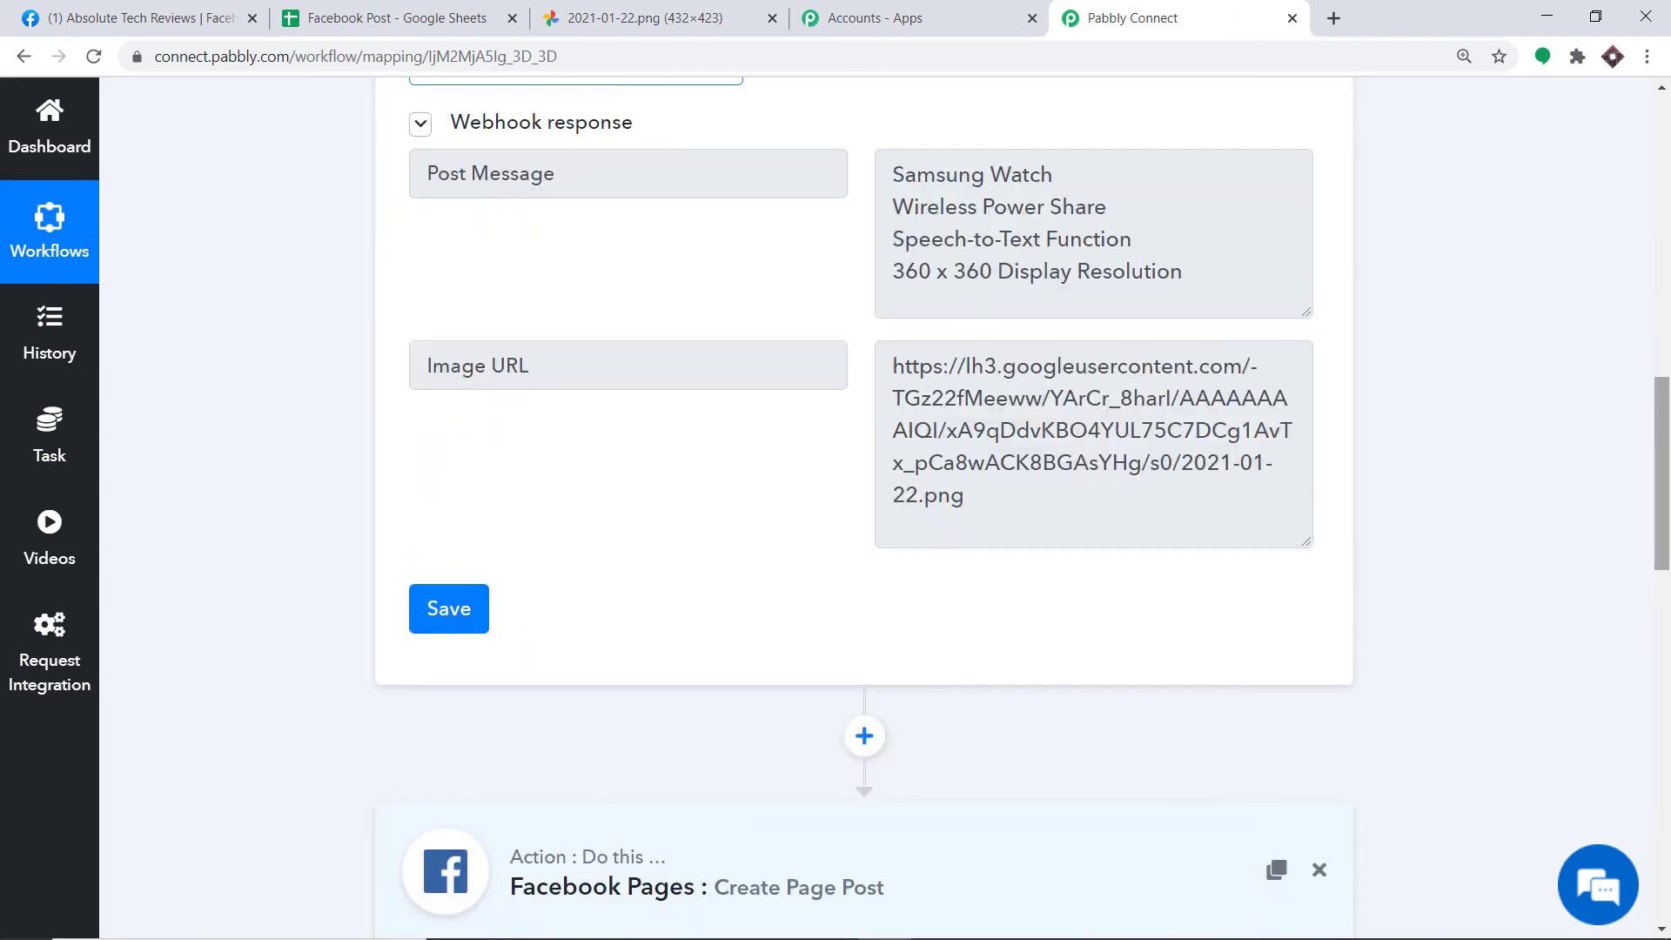
{"action": "scroll", "coordinate": [1660, 475], "scroll_direction": "down", "scroll_amount": 5}
{"action": "left_click", "coordinate": [686, 508]}
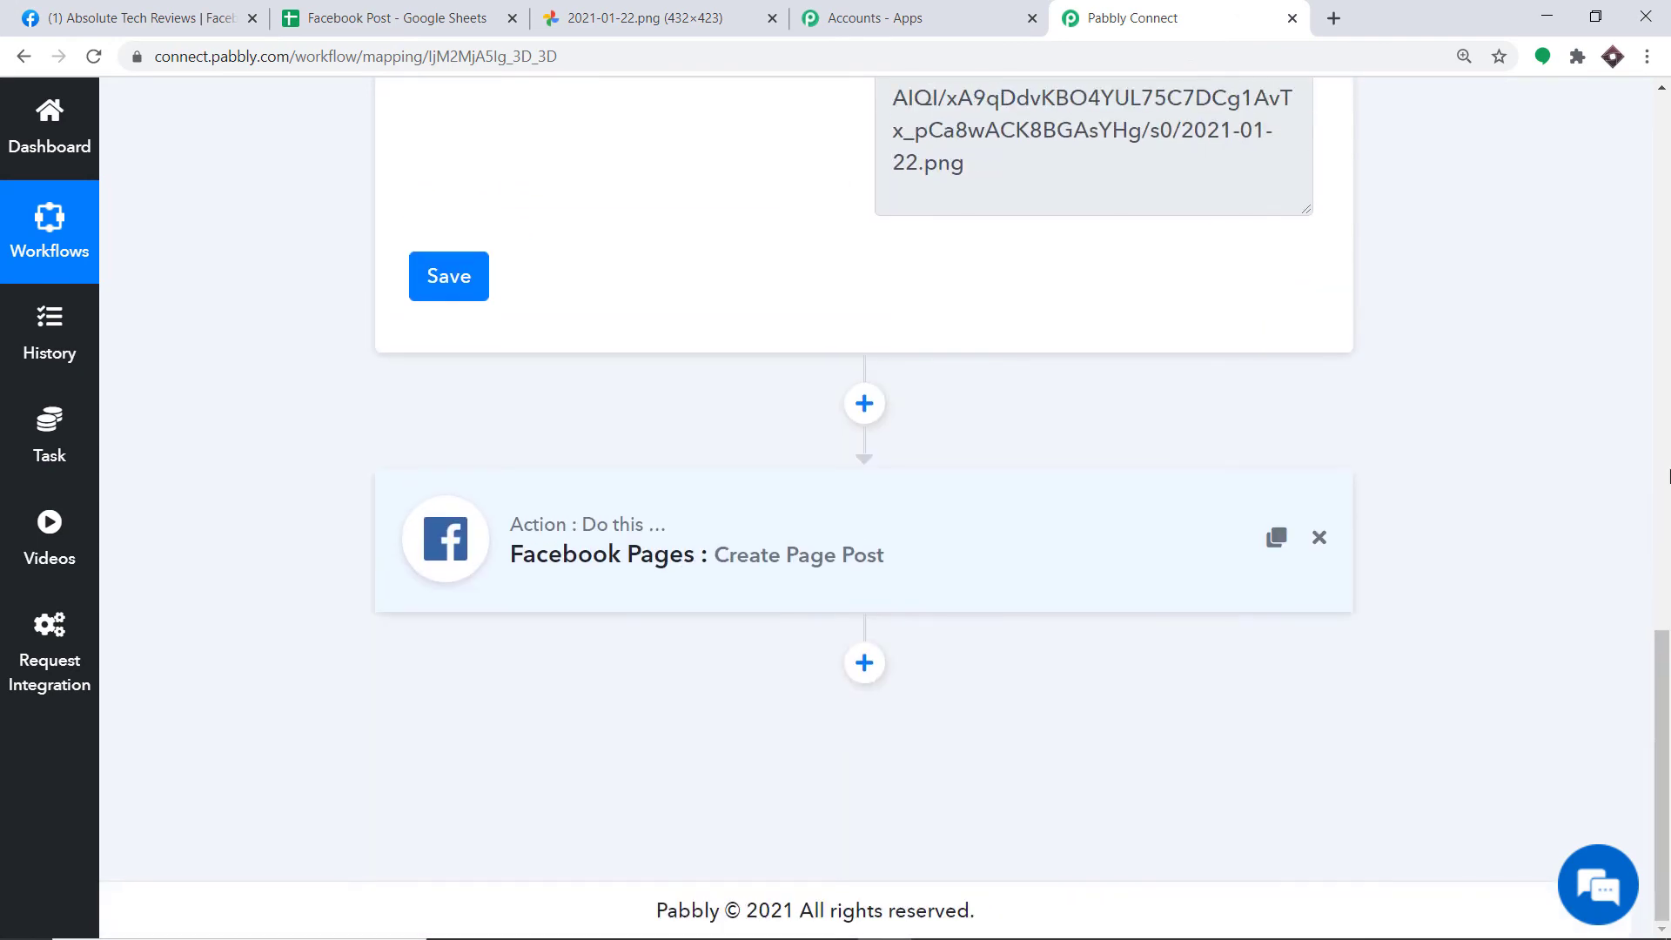
{"action": "scroll", "coordinate": [1668, 476], "scroll_direction": "up", "scroll_amount": 15}
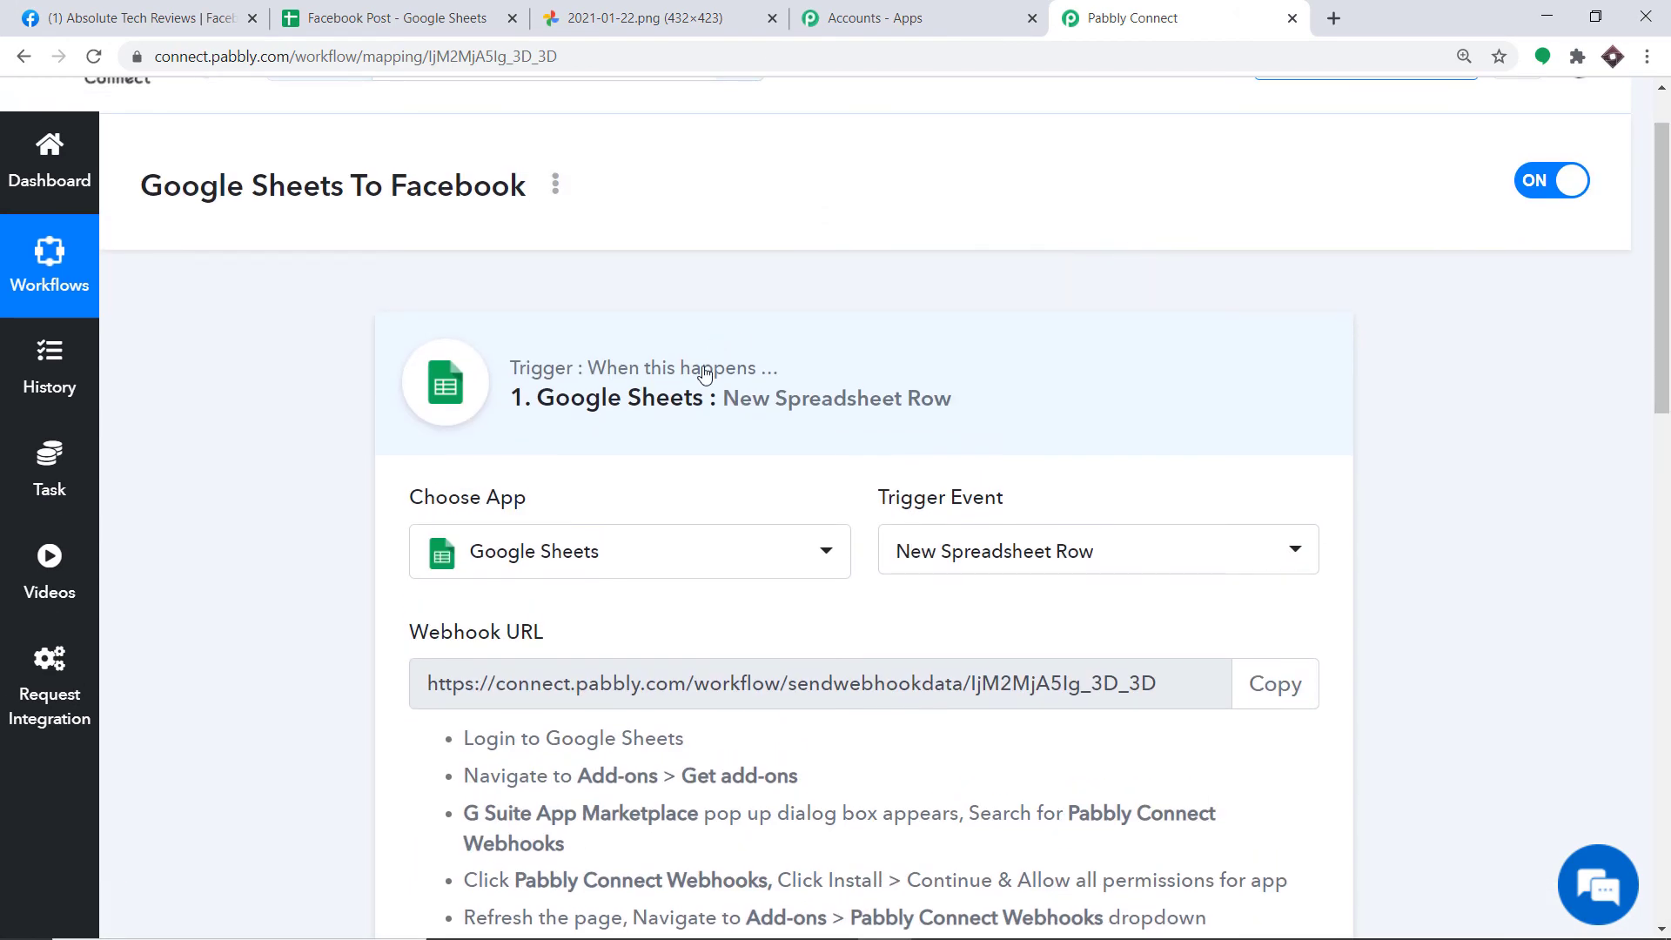
{"action": "left_click", "coordinate": [704, 372]}
{"action": "scroll", "coordinate": [1668, 403], "scroll_direction": "down", "scroll_amount": 2}
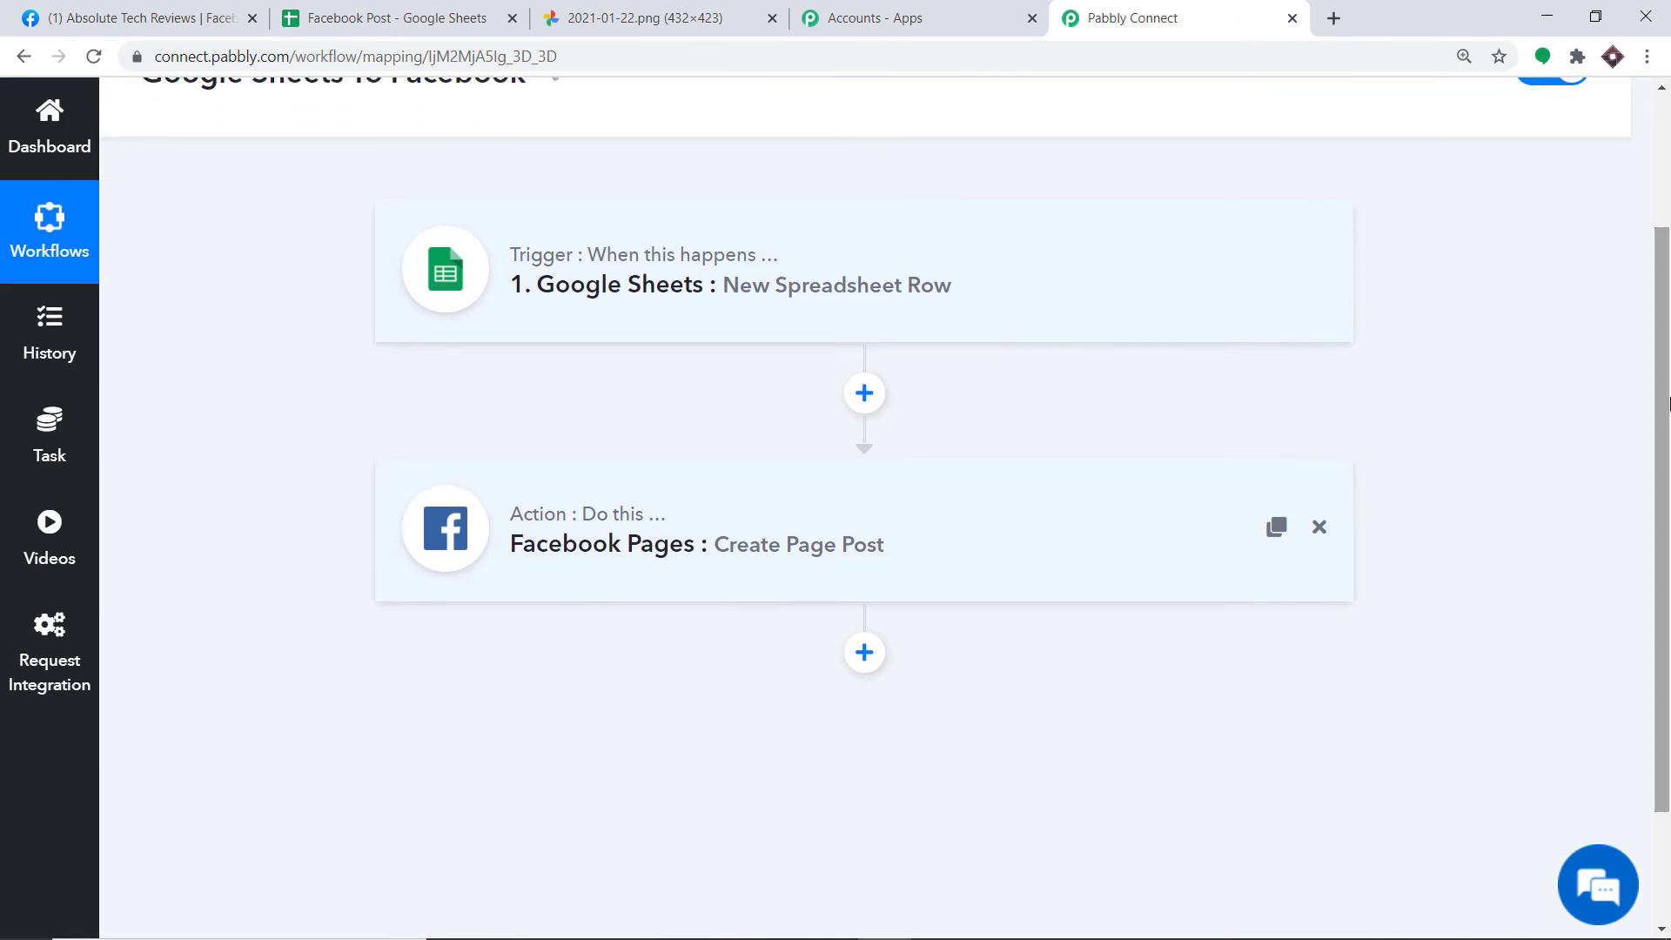
{"action": "scroll", "coordinate": [1668, 403], "scroll_direction": "down", "scroll_amount": 1}
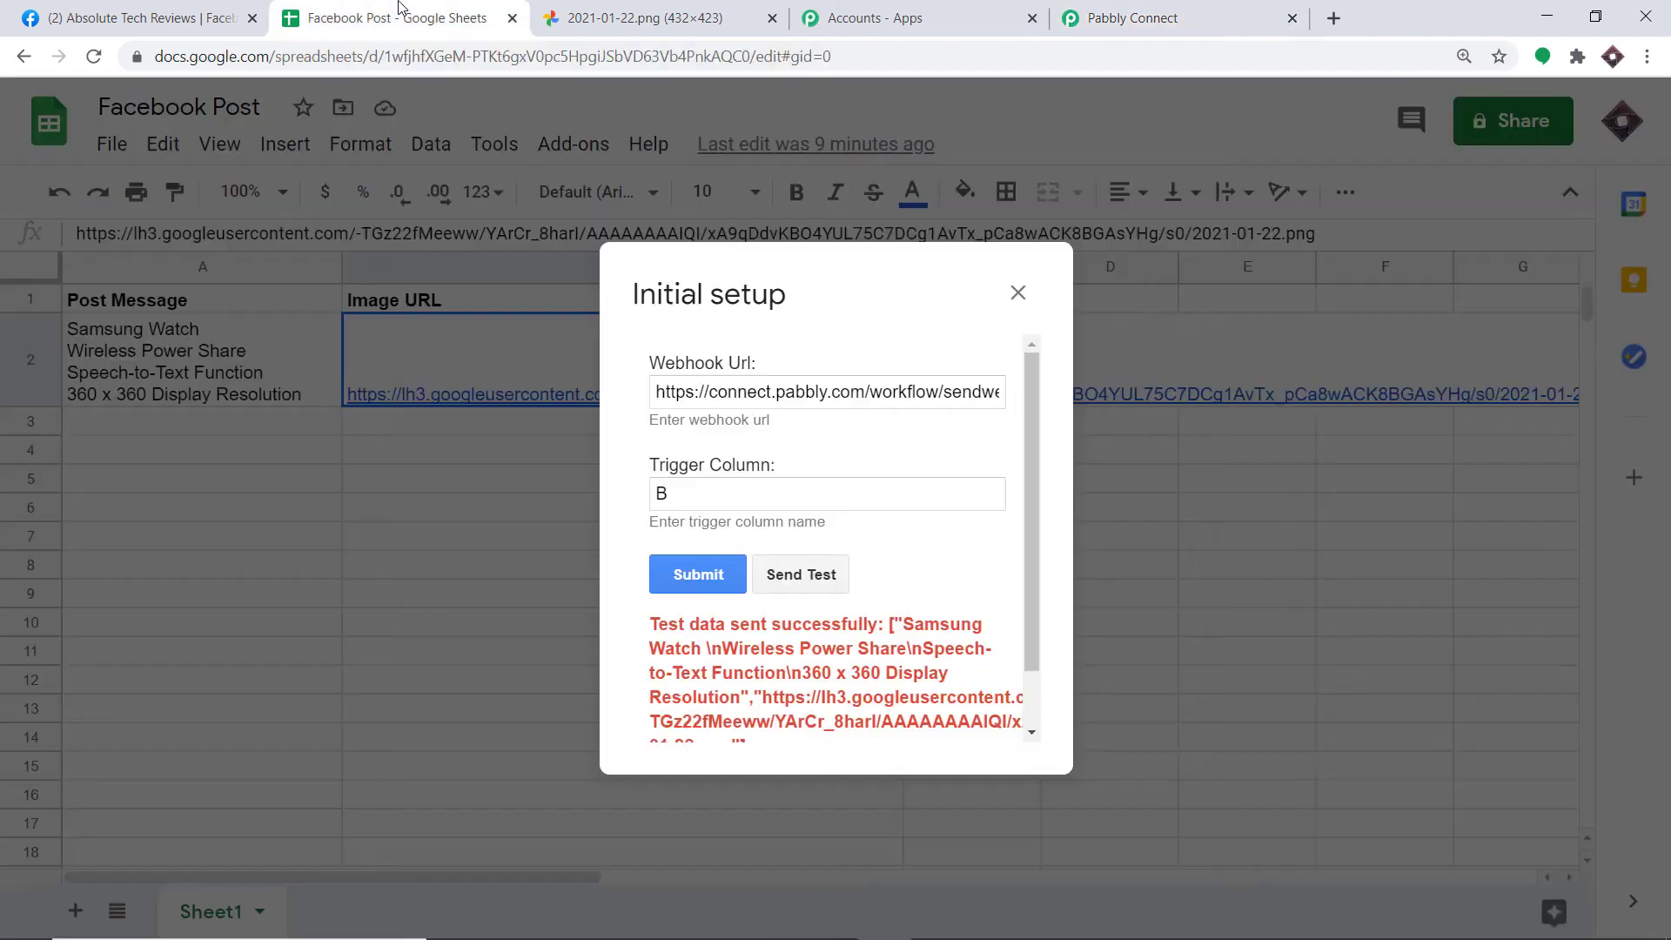
Step: Switch to the Facebook Post spreadsheet, submit the Pabbly Connect Webhooks initial setup and enable its Send On Event option
{"action": "left_click", "coordinate": [401, 12]}
{"action": "left_click", "coordinate": [684, 570]}
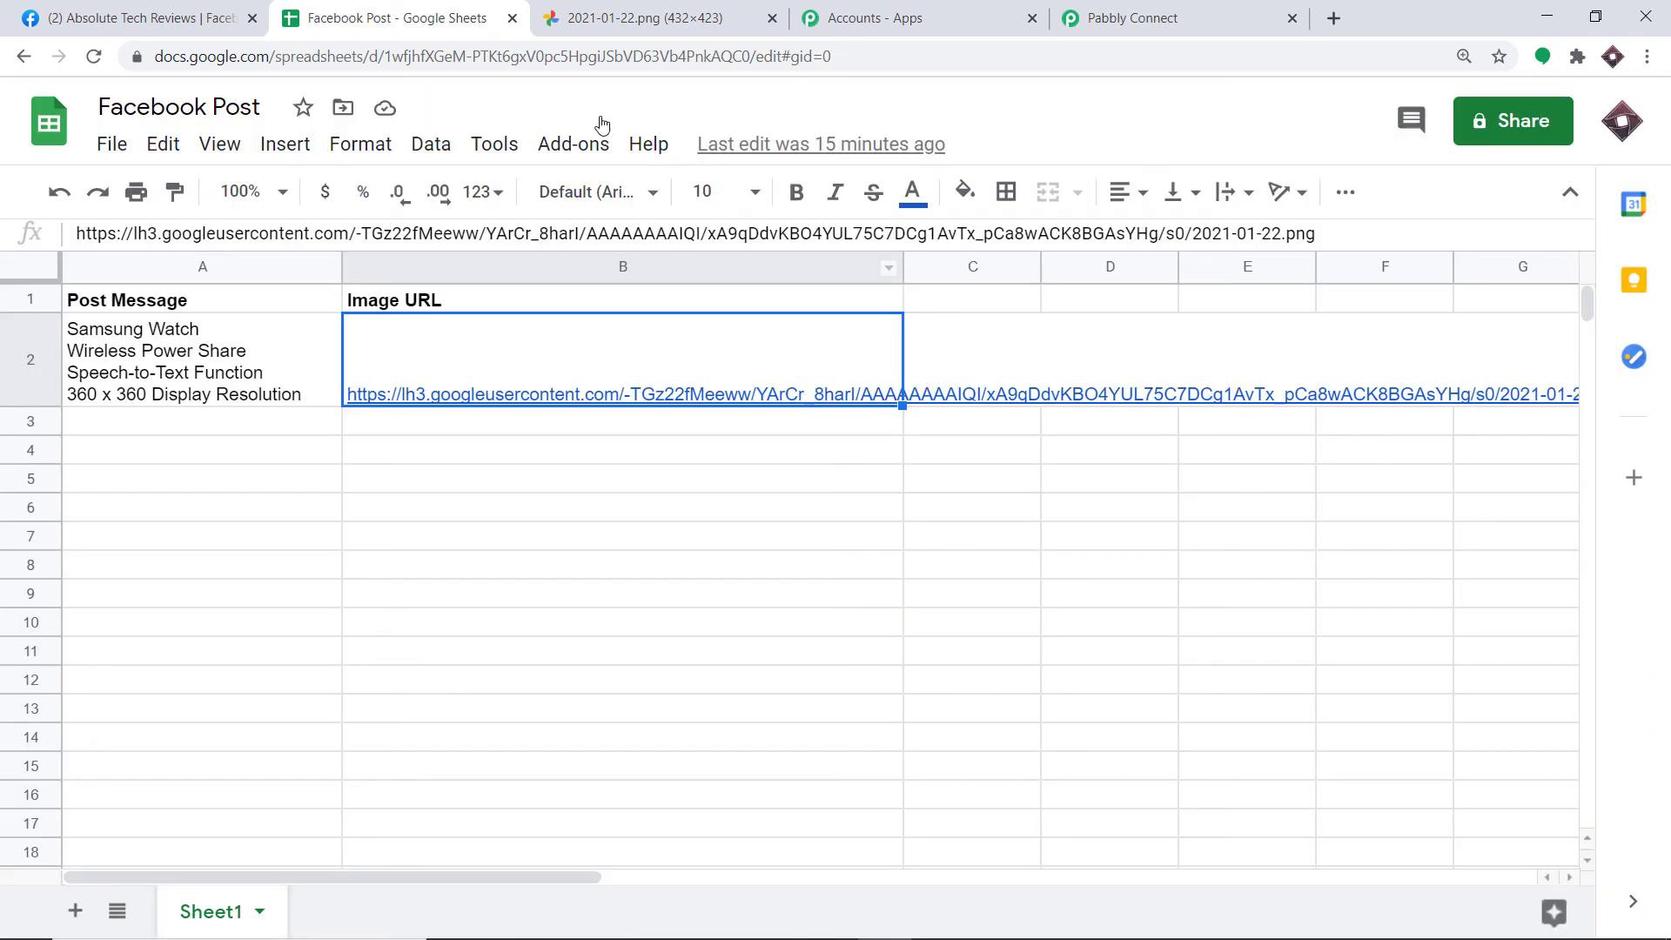
{"action": "left_click", "coordinate": [572, 161]}
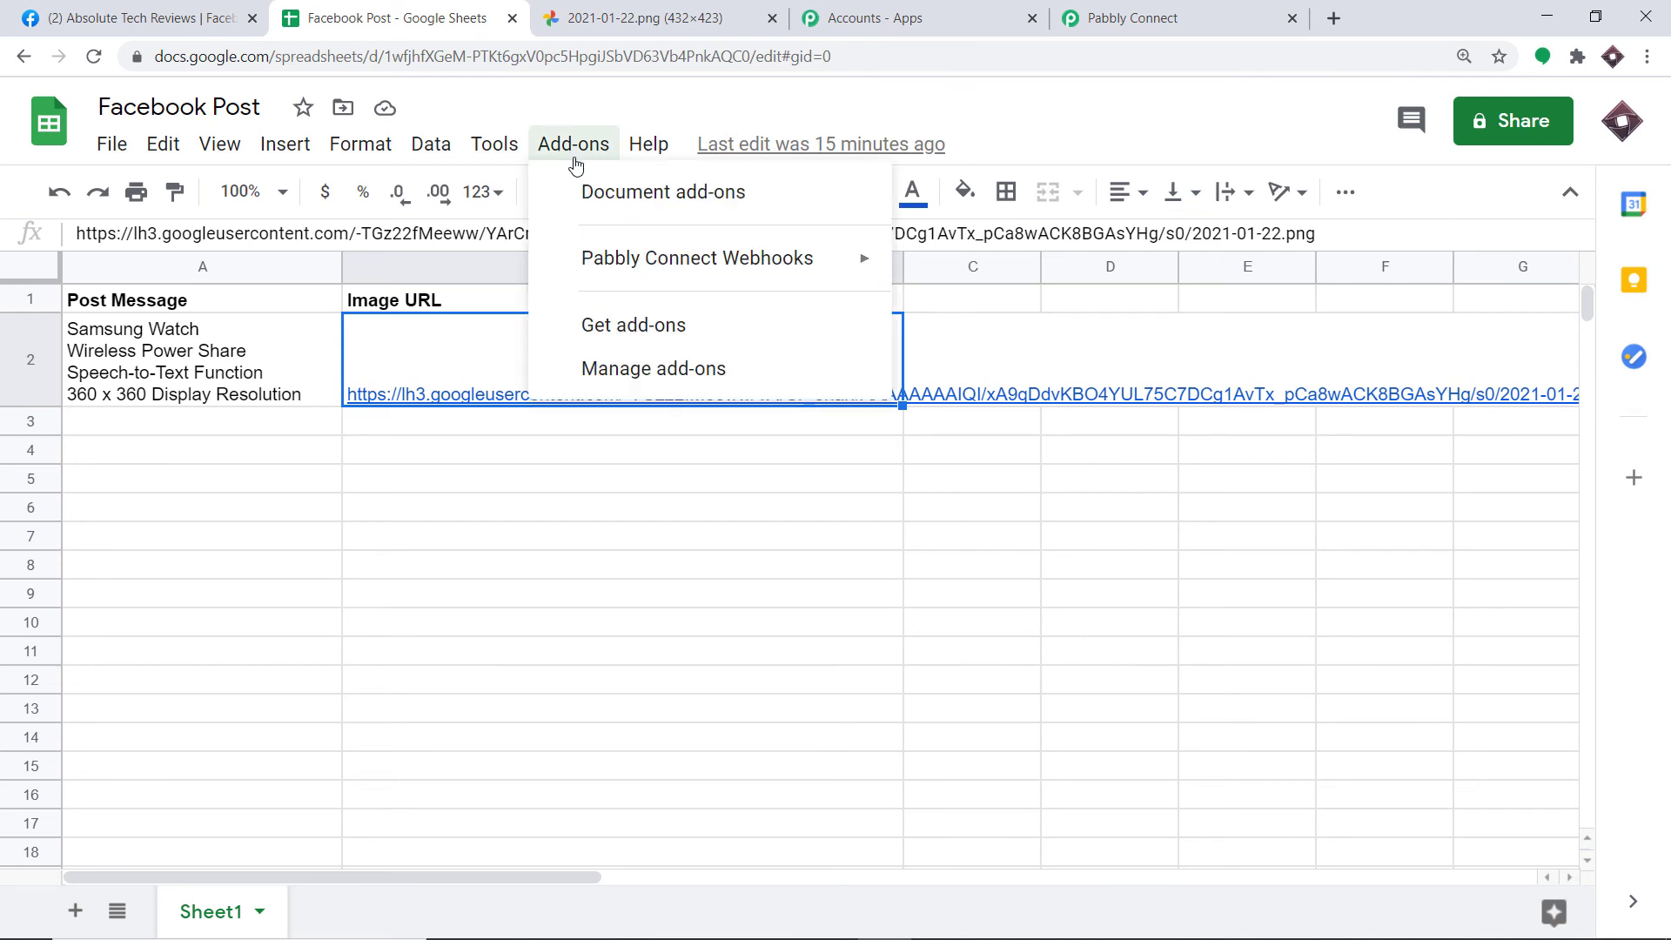
{"action": "mouse_move", "coordinate": [597, 267]}
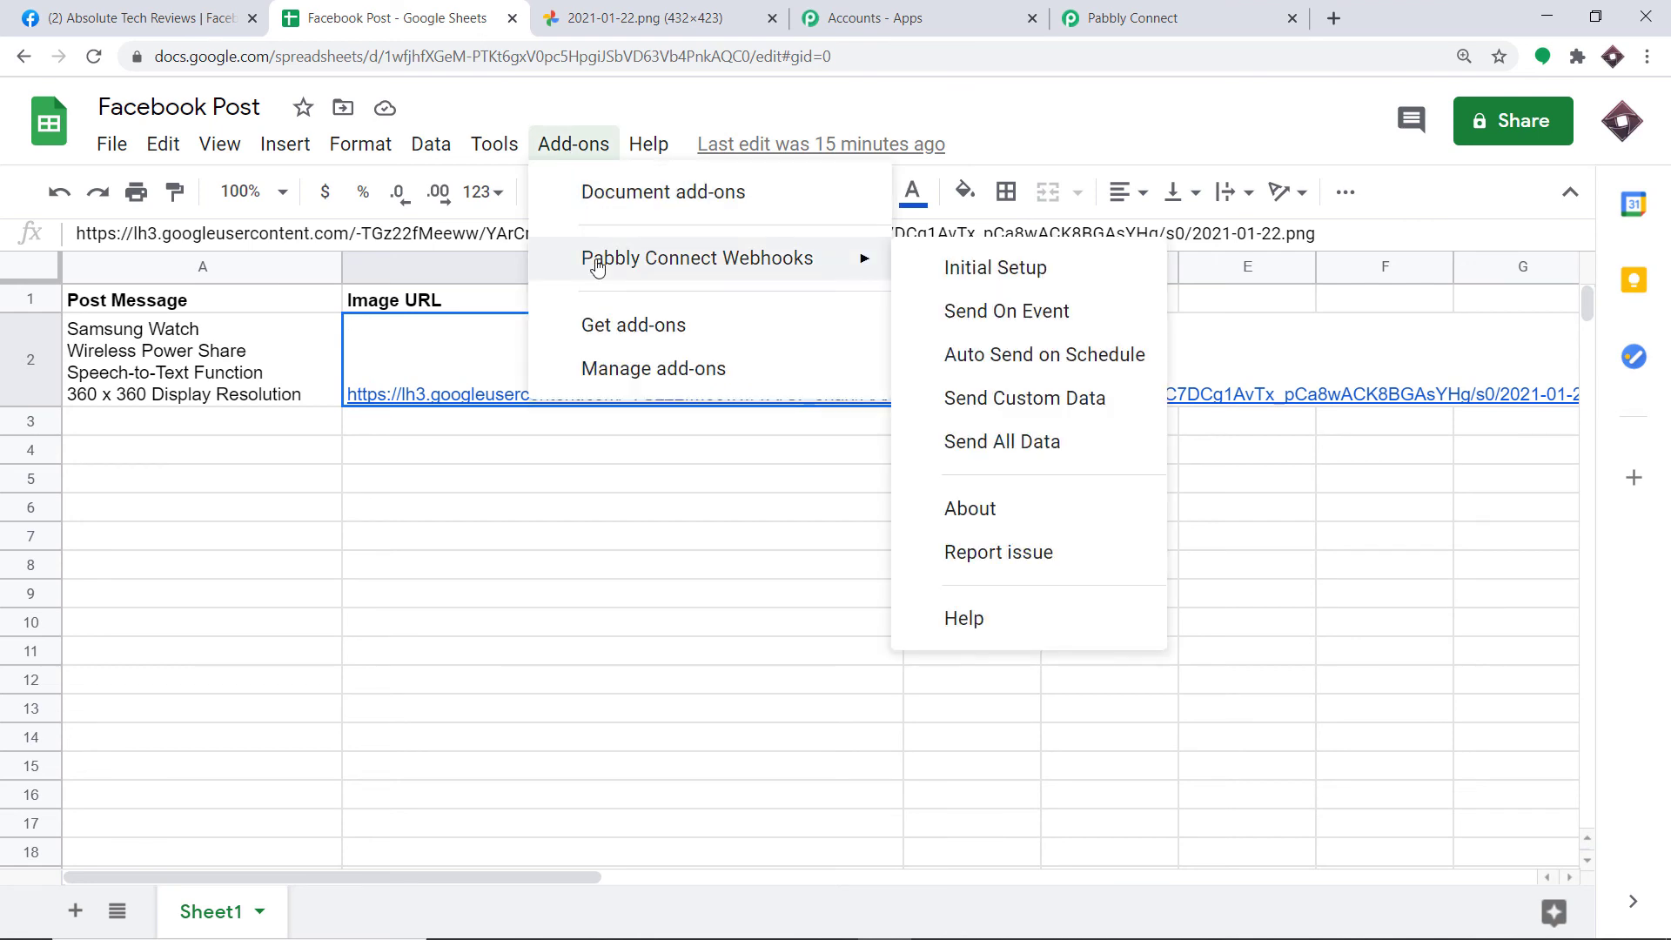
{"action": "left_click", "coordinate": [1044, 318]}
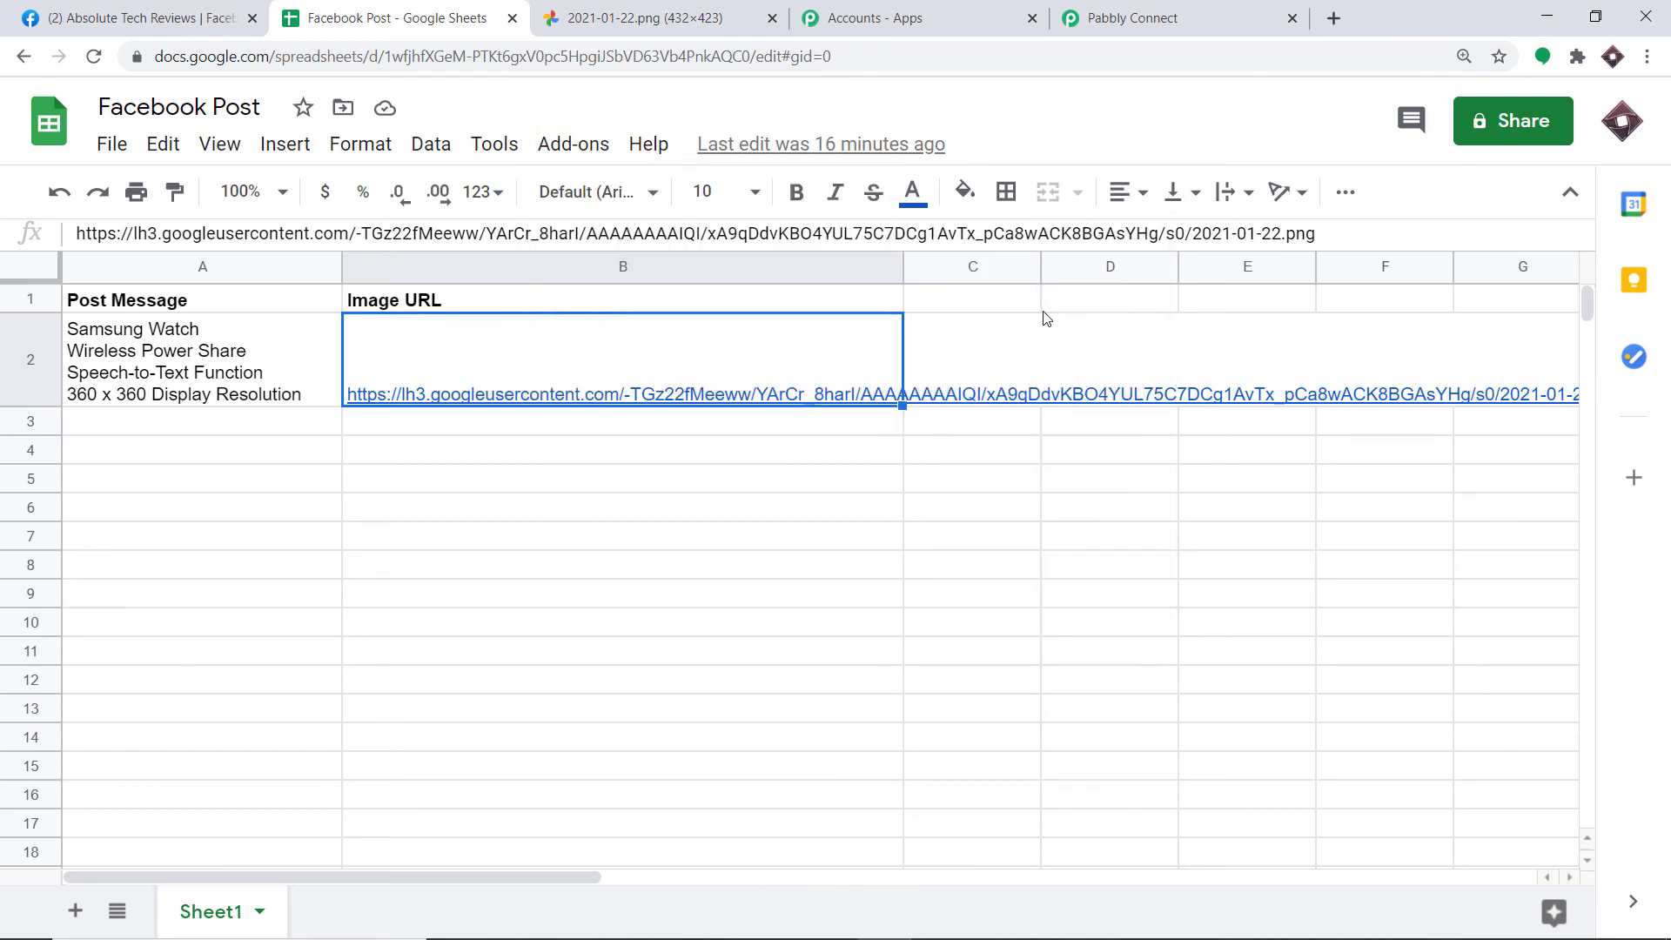
Step: Enter the post message in cell A3 on separate lines: Drone, 4 Propeller, Weight of drone 300Kg, Gross weight 1900, Flight time 20 Minutes
{"action": "left_click", "coordinate": [160, 427]}
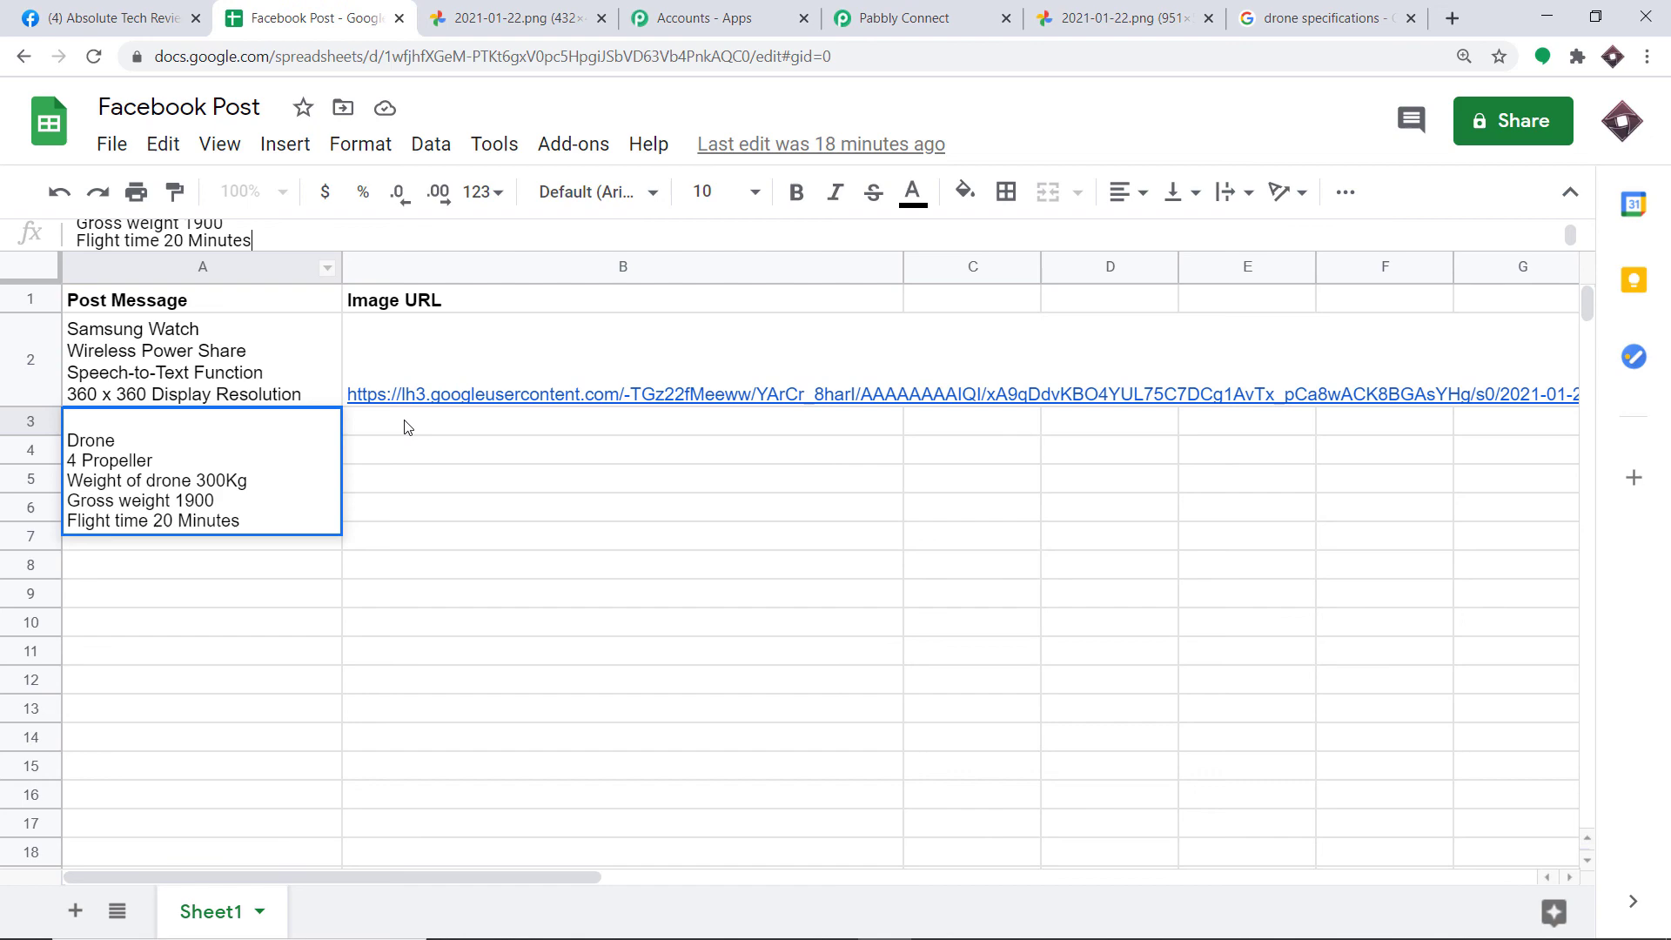
{"action": "left_click", "coordinate": [404, 428]}
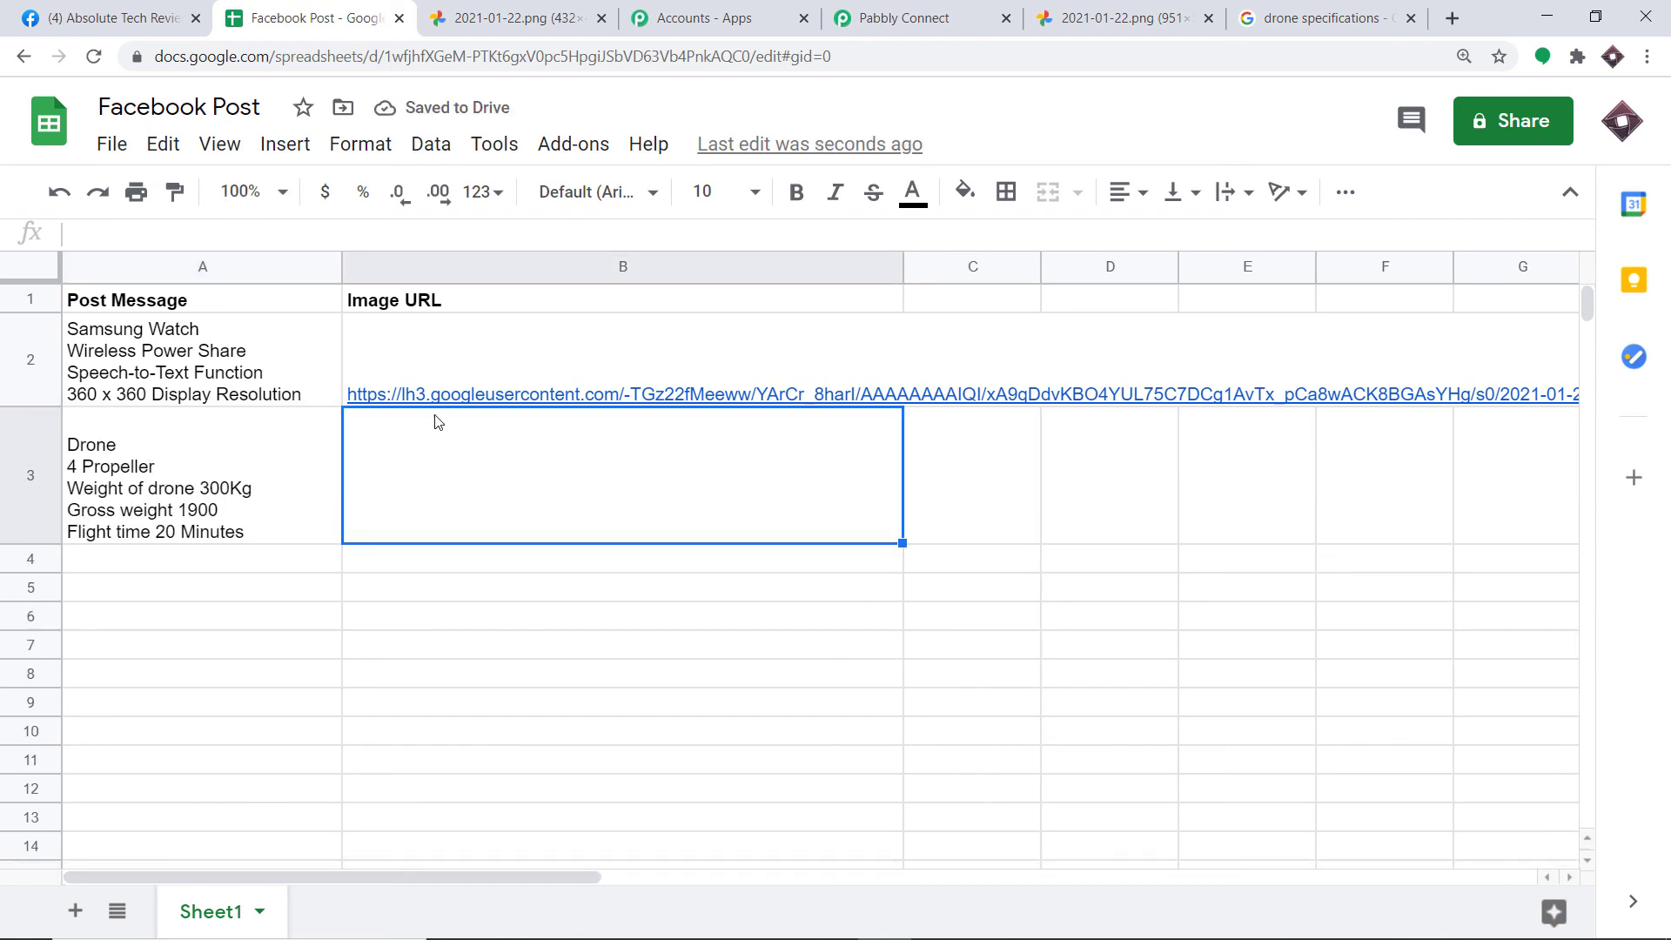
Step: Copy the web address of the opened drone picture and paste it into cell B3 as the row's Image URL
{"action": "left_click", "coordinate": [1107, 7]}
{"action": "right_click", "coordinate": [485, 69]}
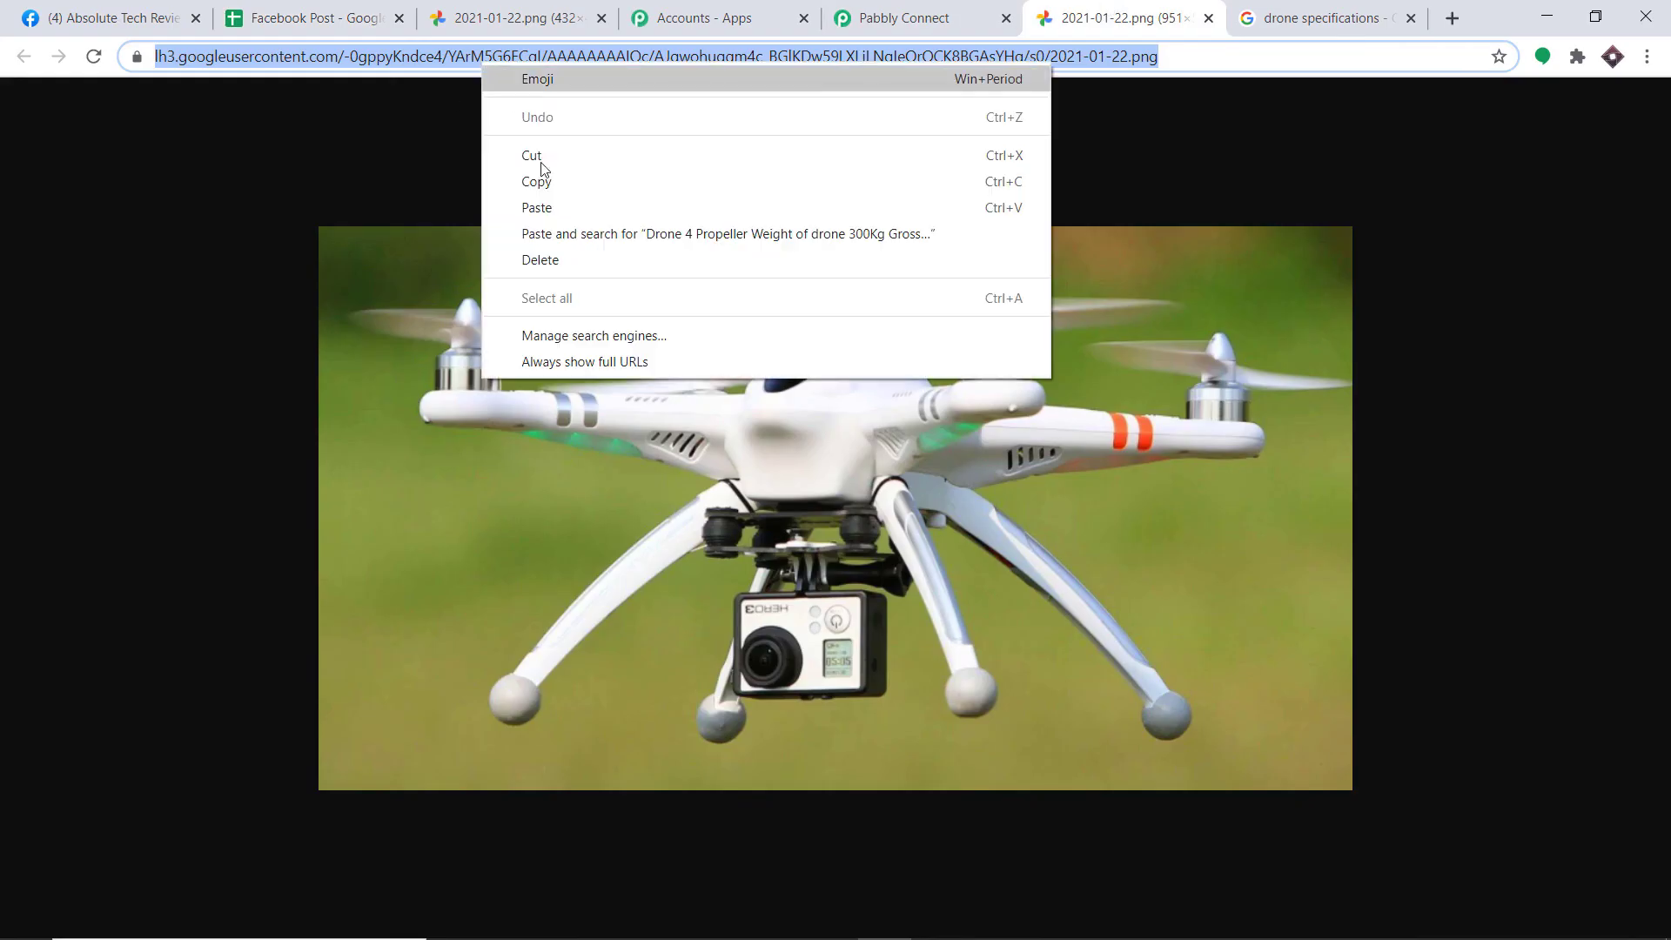
{"action": "left_click", "coordinate": [542, 177]}
{"action": "left_click", "coordinate": [311, 7]}
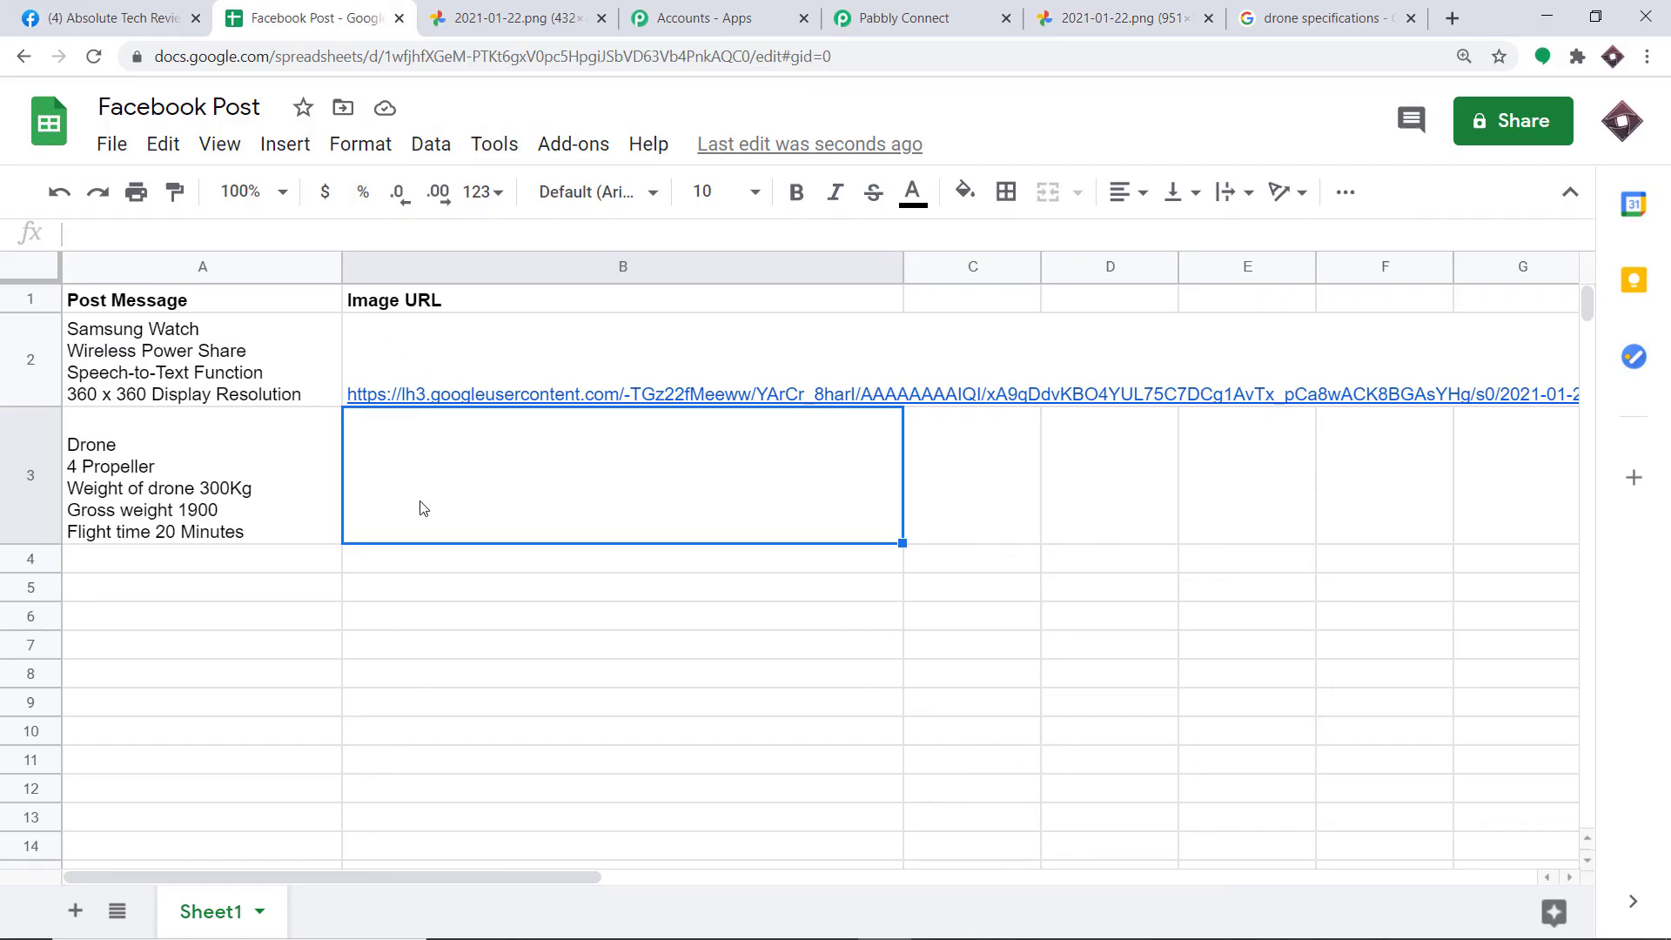
{"action": "key", "text": "ctrl+v"}
{"action": "left_click", "coordinate": [651, 671]}
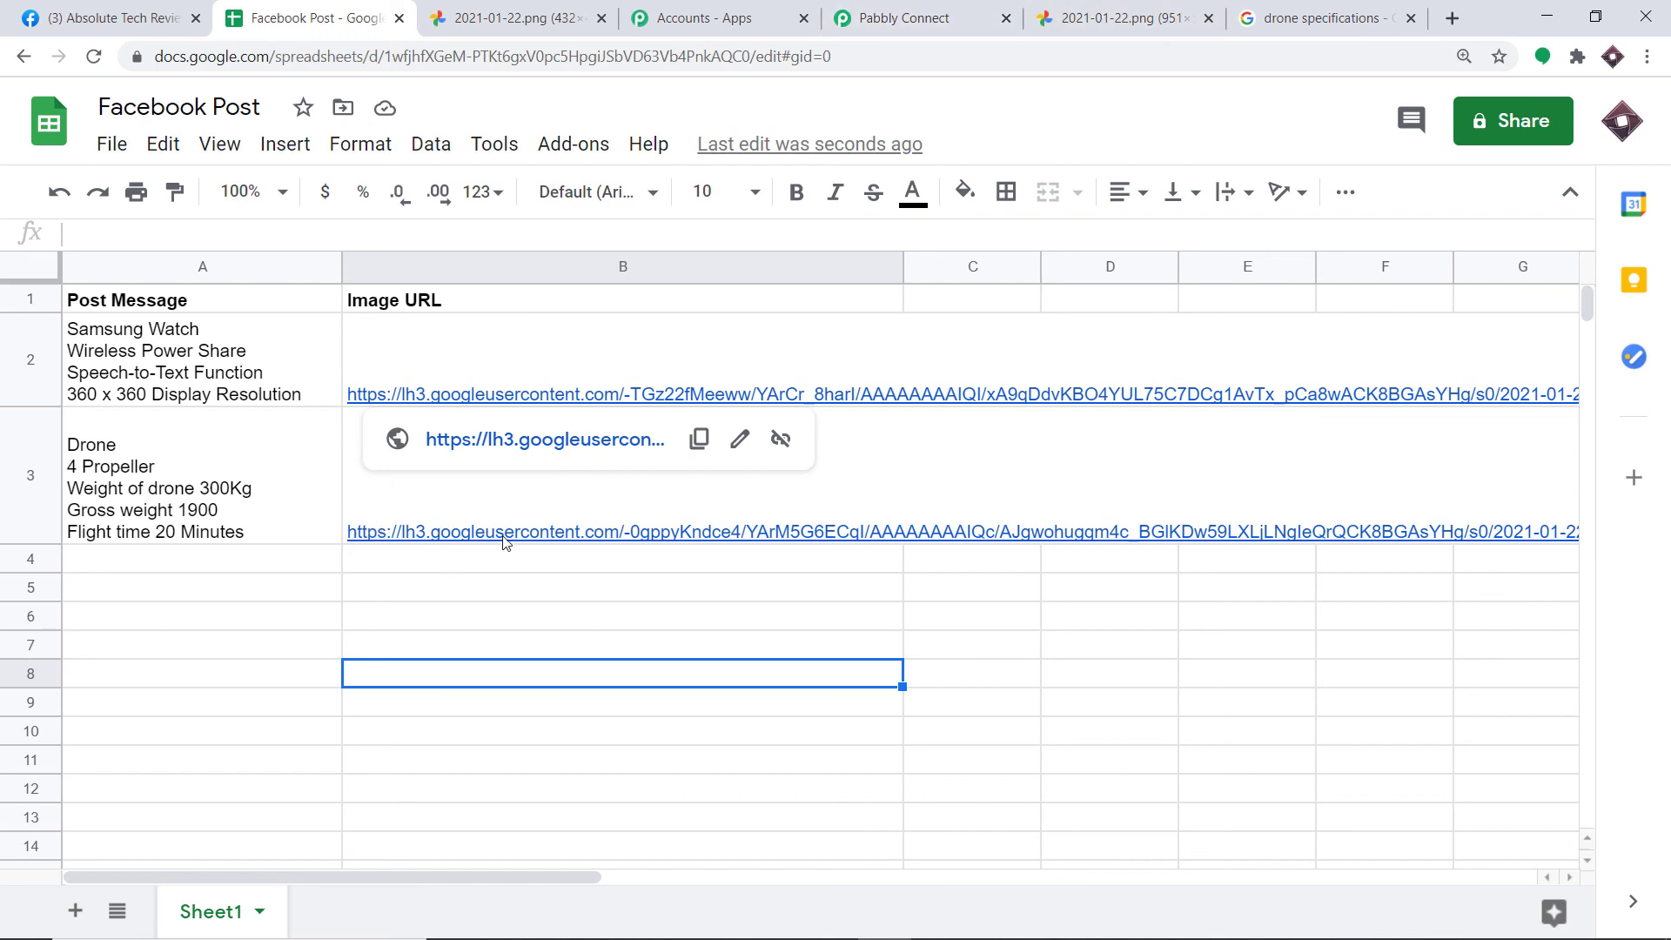
Step: Switch to Facebook and compare the newest drone post on the Absolute Tech Reviews page with the spreadsheet row
{"action": "left_click", "coordinate": [112, 11]}
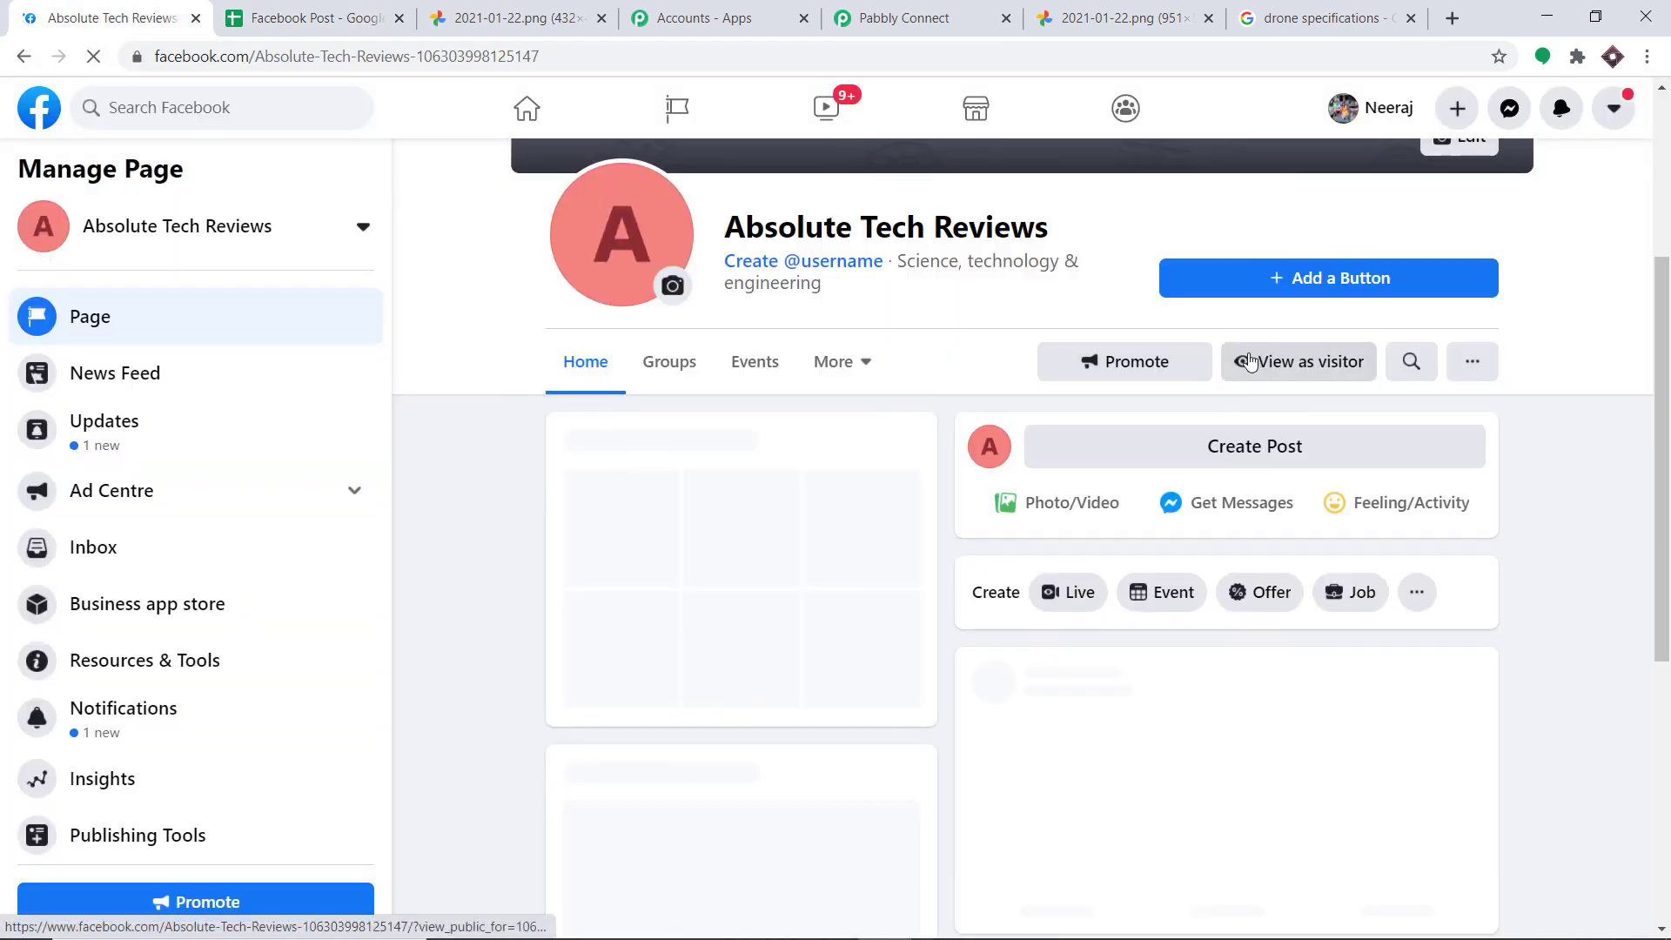
{"action": "scroll", "coordinate": [1249, 365], "scroll_direction": "down", "scroll_amount": 5}
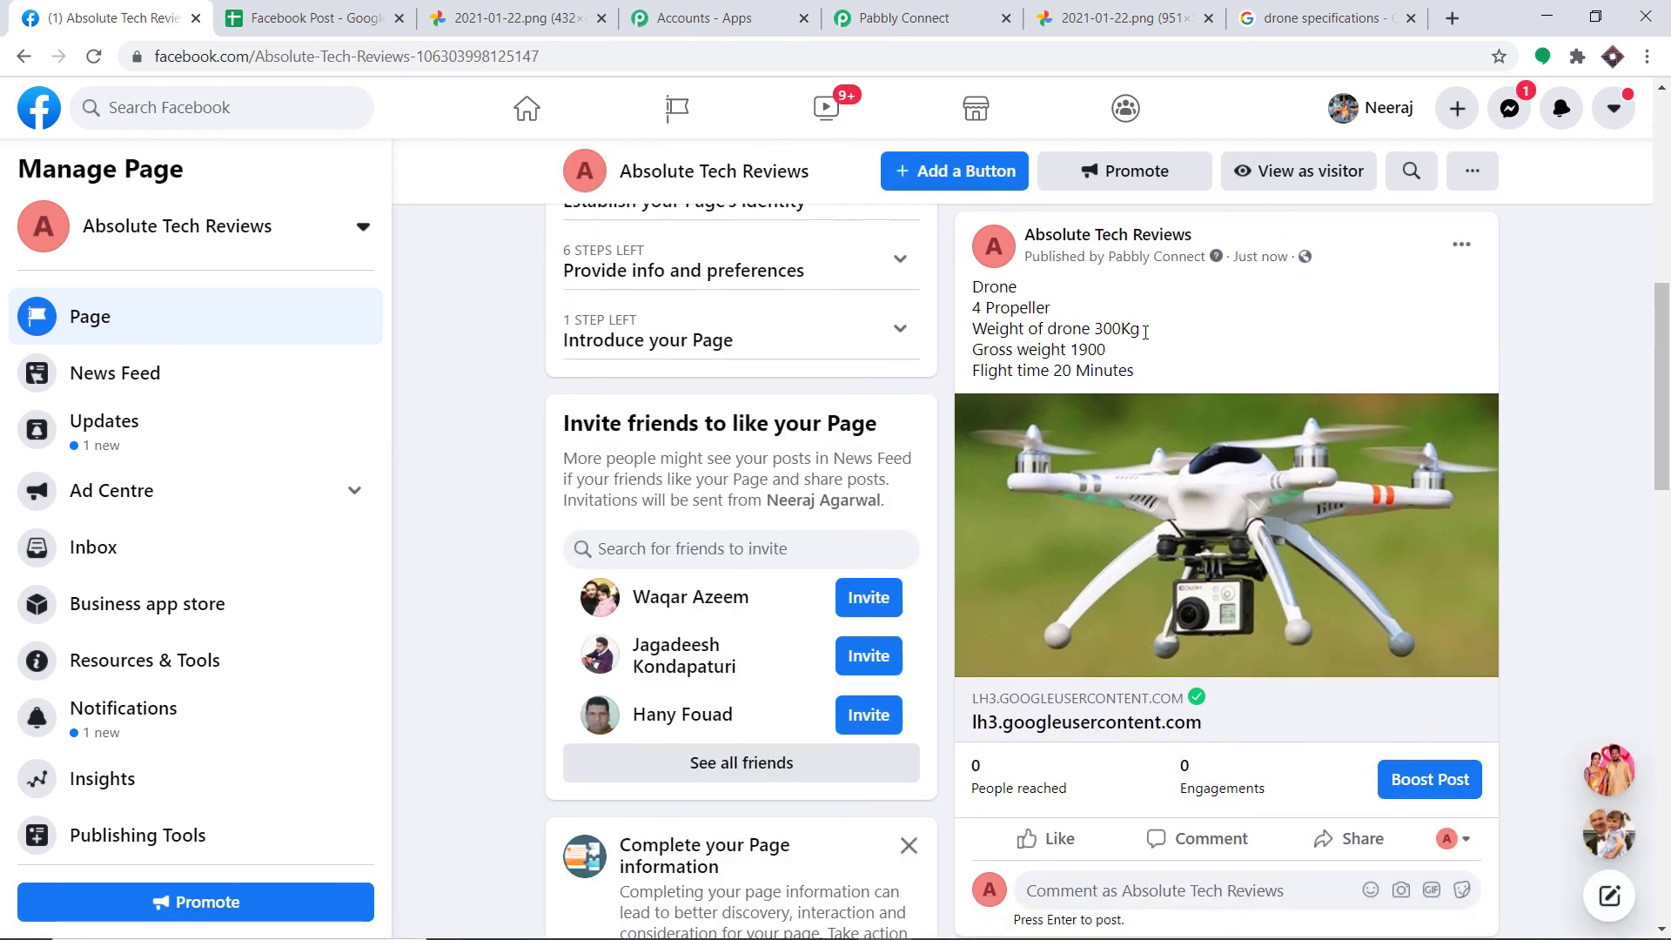
{"action": "left_click", "coordinate": [305, 17]}
{"action": "left_click", "coordinate": [97, 5]}
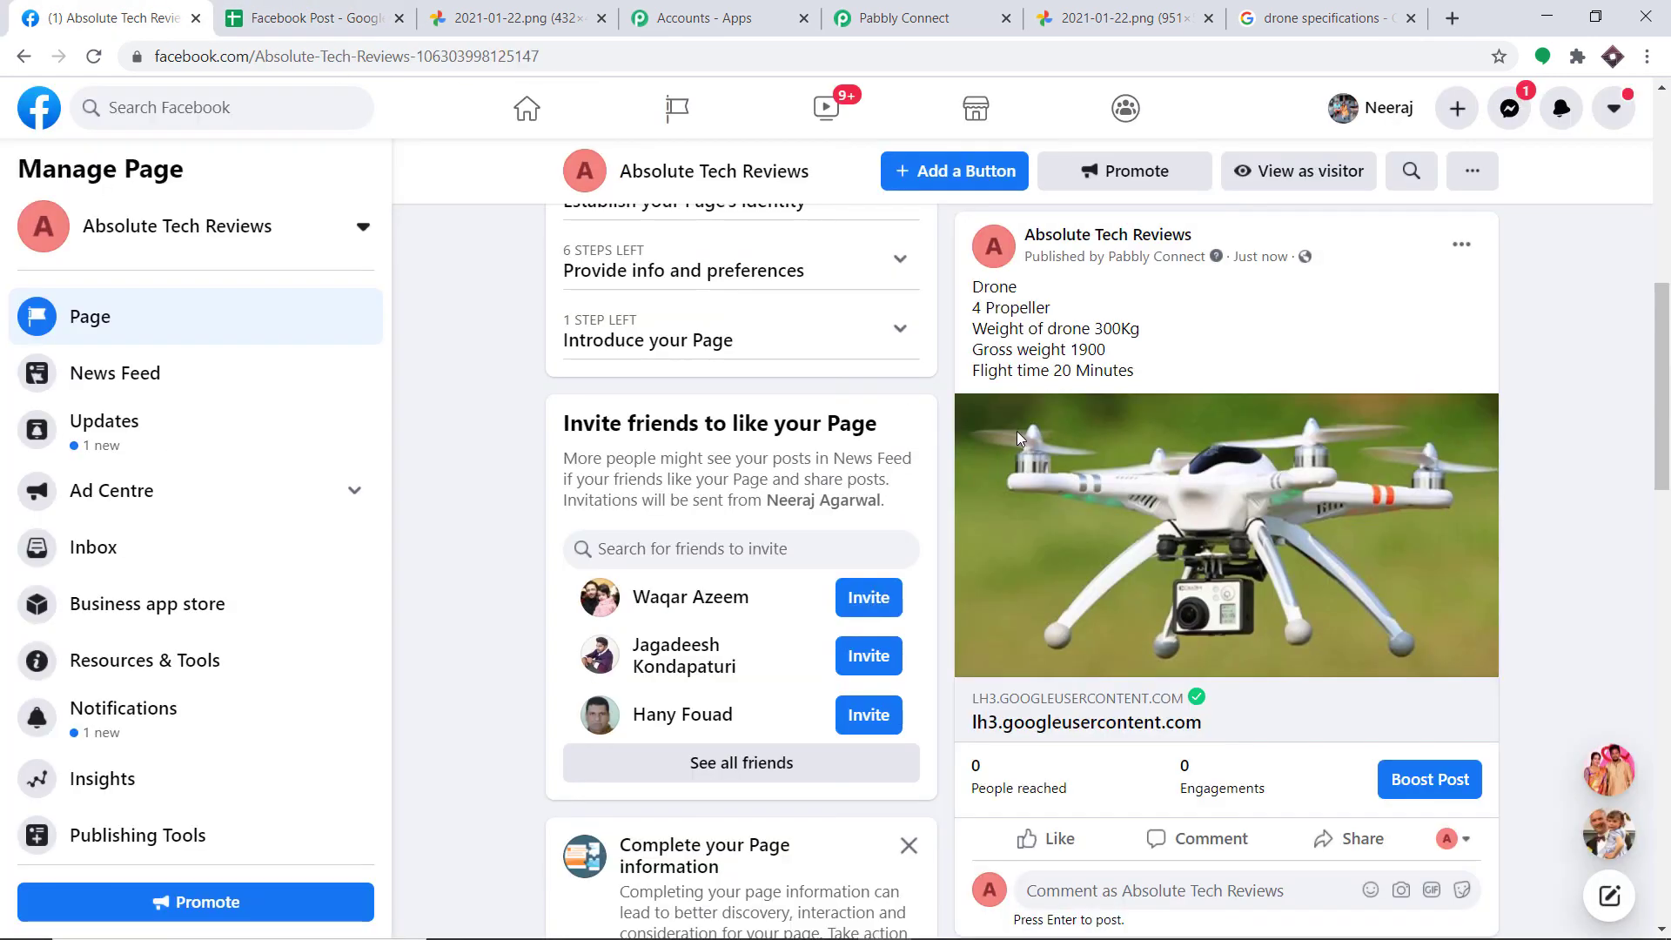